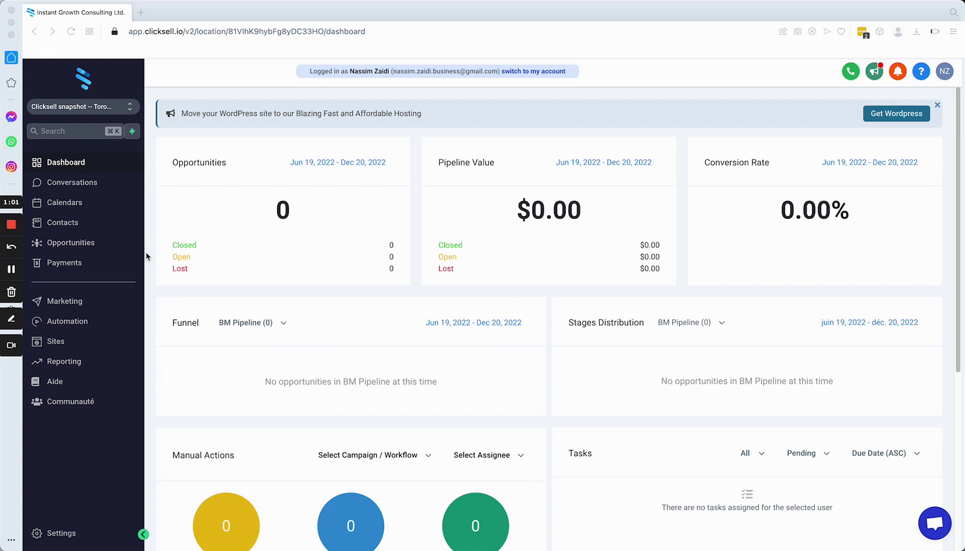
# Step: Open the form "Questionnaire calendrier de prise de RDV" for editing in the form builder
pyautogui.click(65, 347)
pyautogui.moveTo(486, 96)
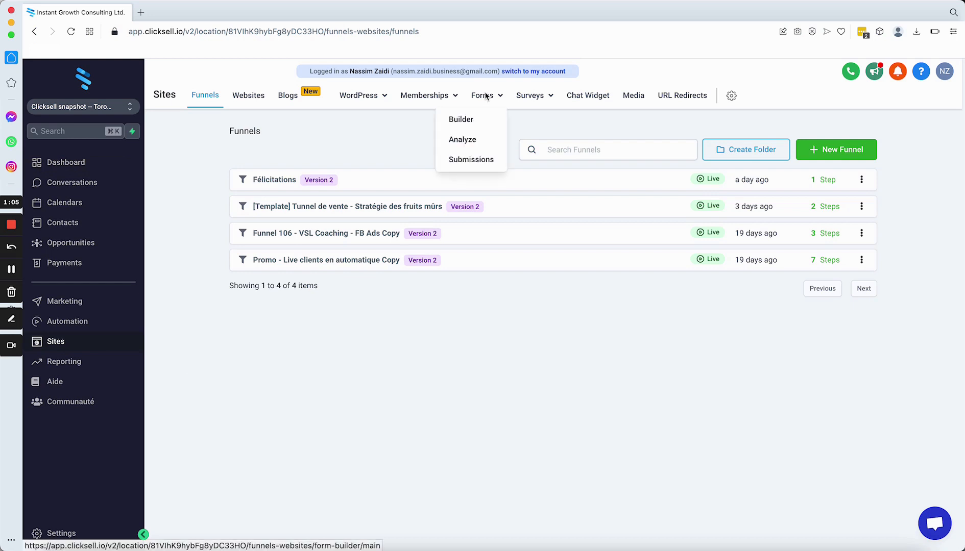
pyautogui.click(461, 119)
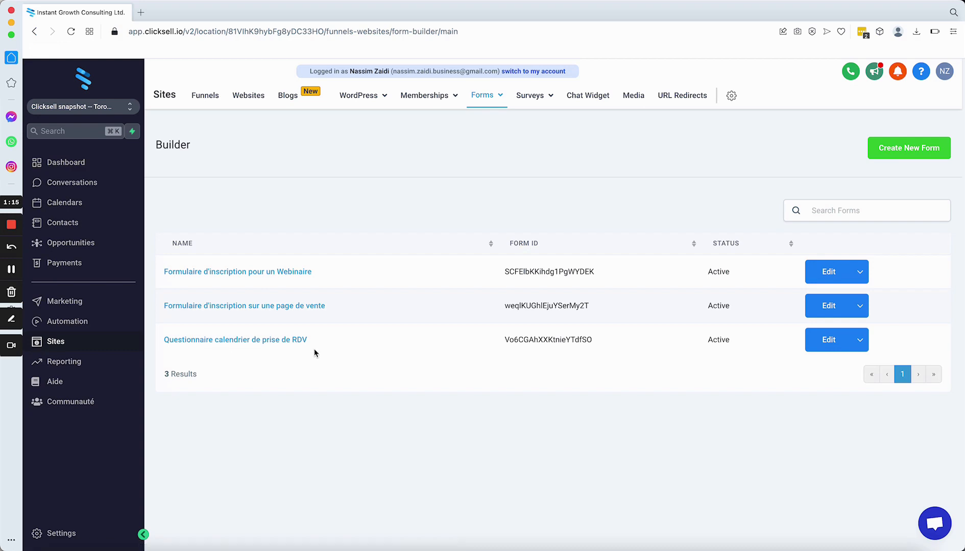
pyautogui.click(832, 340)
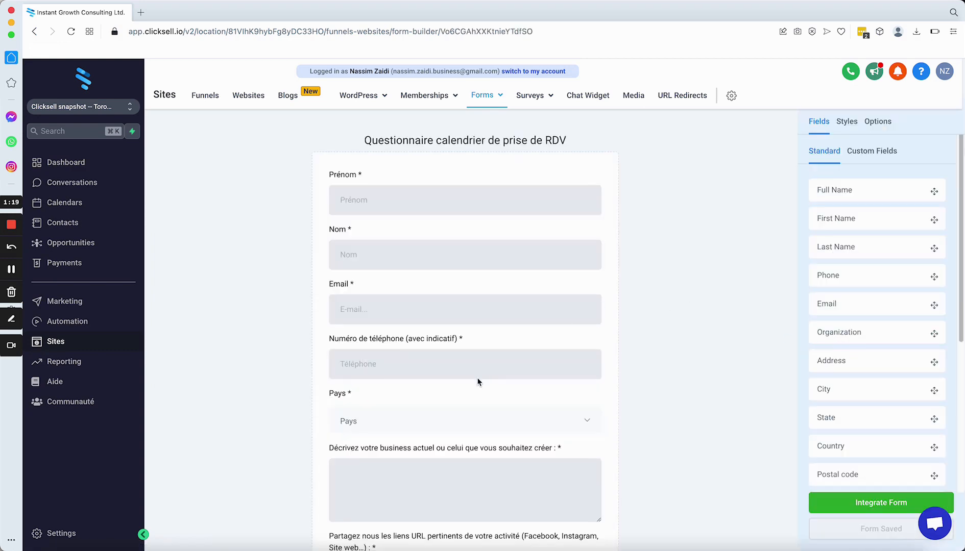
# Step: Review the questionnaire's contact fields and its questions about business, links, income, goals and readiness to invest
pyautogui.scroll(-10, 477, 380)
pyautogui.scroll(10, 454, 302)
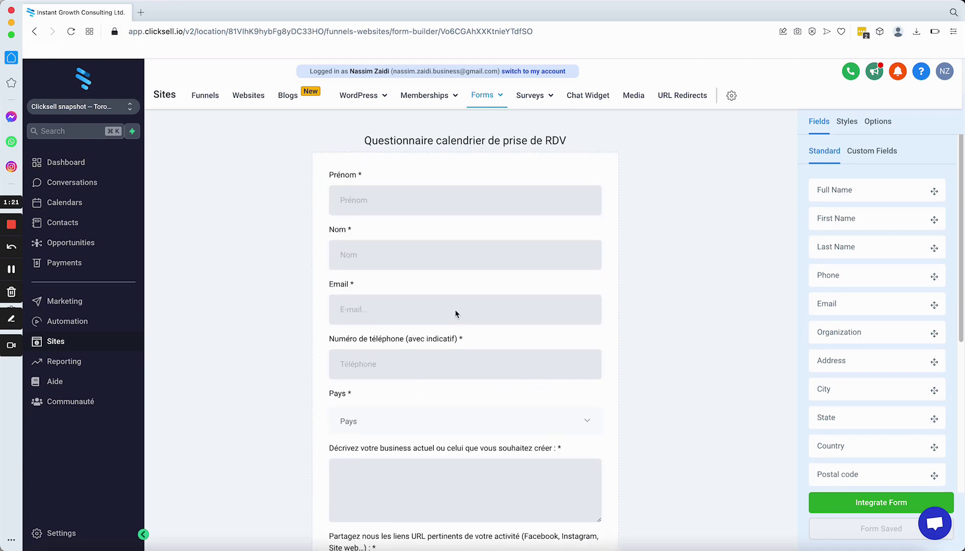
pyautogui.scroll(-5, 441, 437)
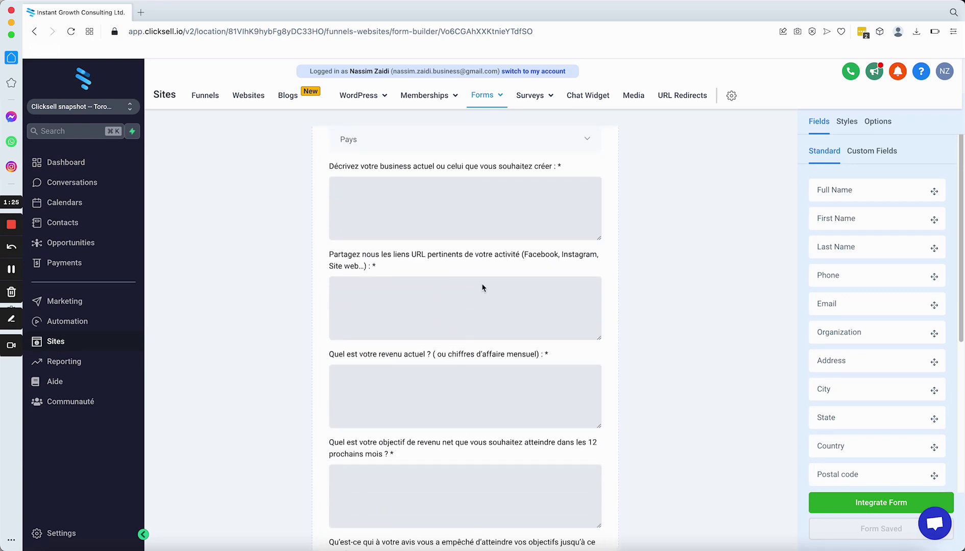
pyautogui.scroll(5, 491, 289)
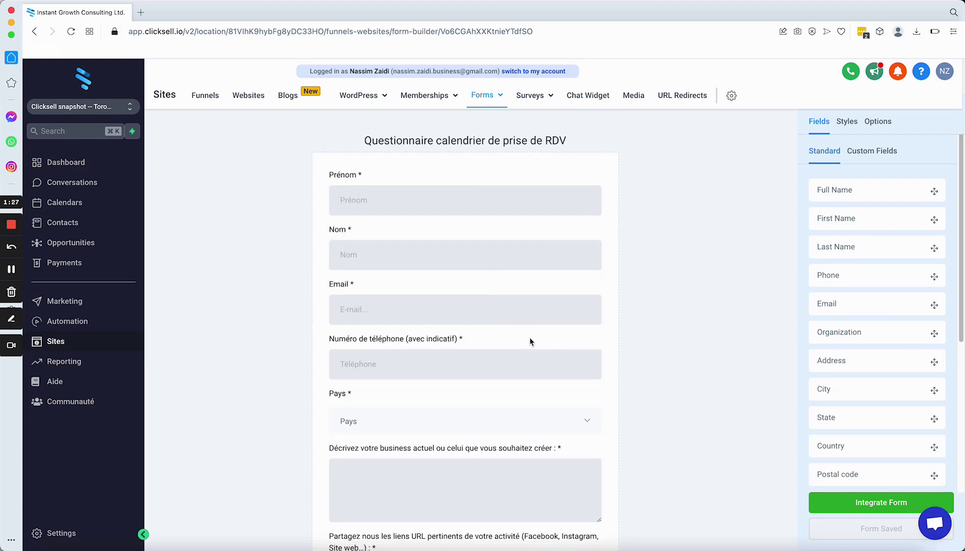
pyautogui.scroll(-3, 462, 384)
pyautogui.scroll(3, 462, 381)
pyautogui.scroll(-7, 459, 385)
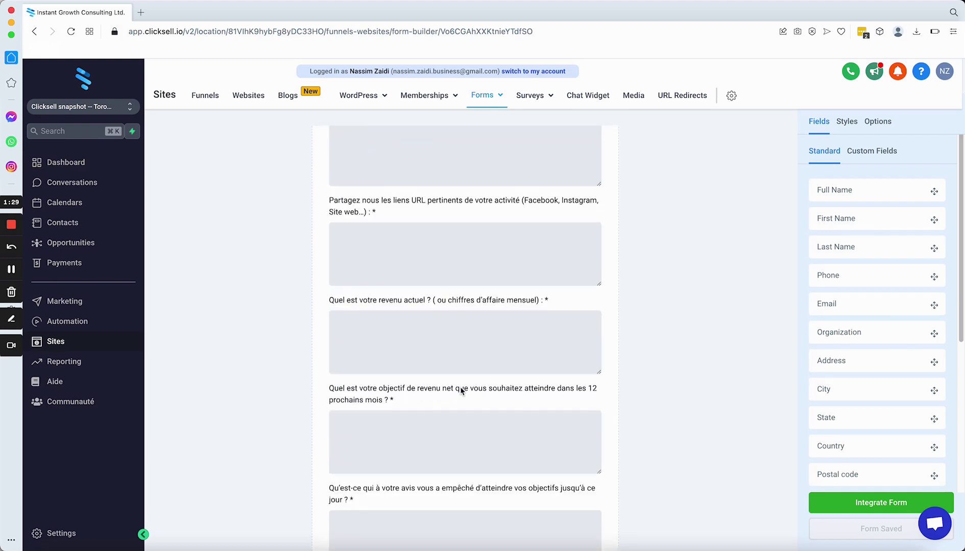
pyautogui.scroll(1, 459, 390)
pyautogui.scroll(-4, 459, 389)
pyautogui.scroll(4, 459, 388)
pyautogui.scroll(-1, 459, 387)
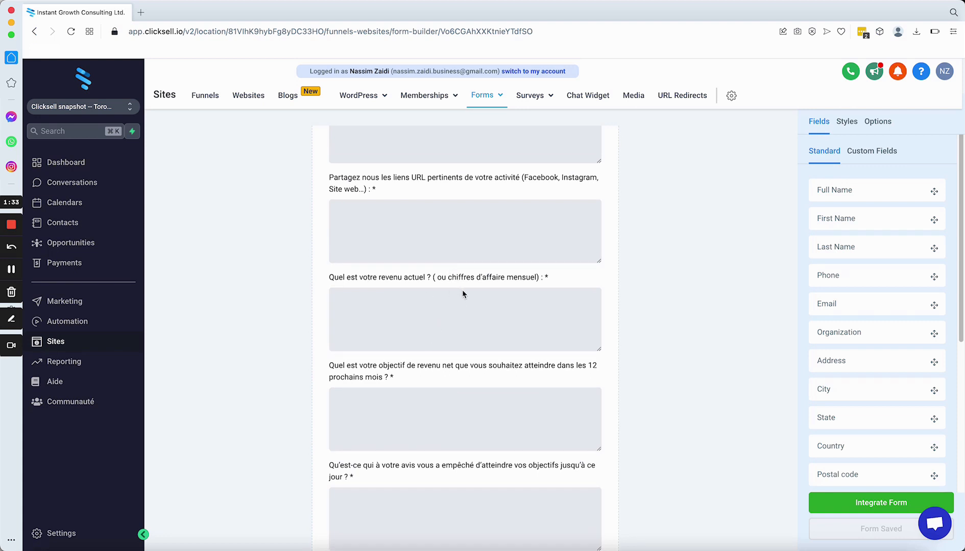
pyautogui.scroll(-1, 408, 309)
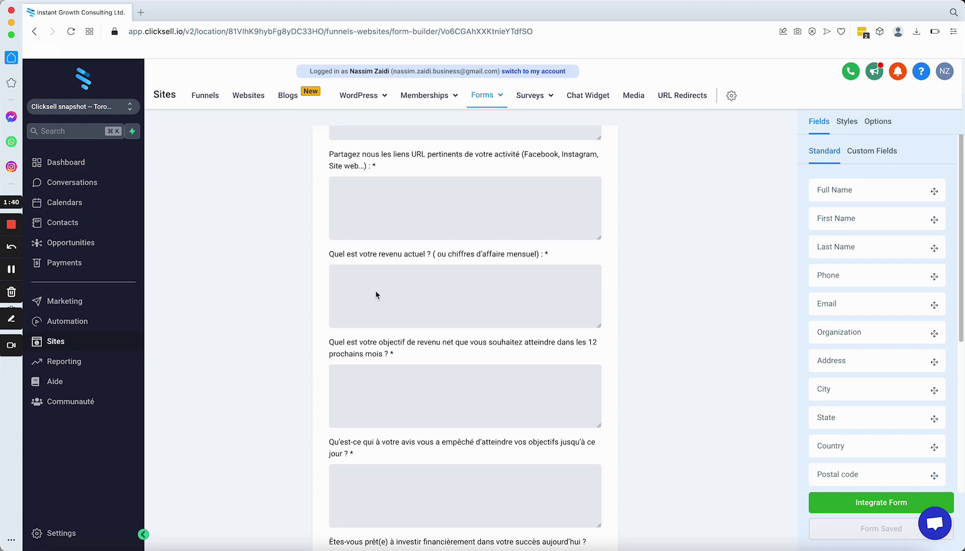
# Step: Change the title of the current income question ("Quel est votre revenu actuel ?") to "Autre question:"
pyautogui.click(424, 279)
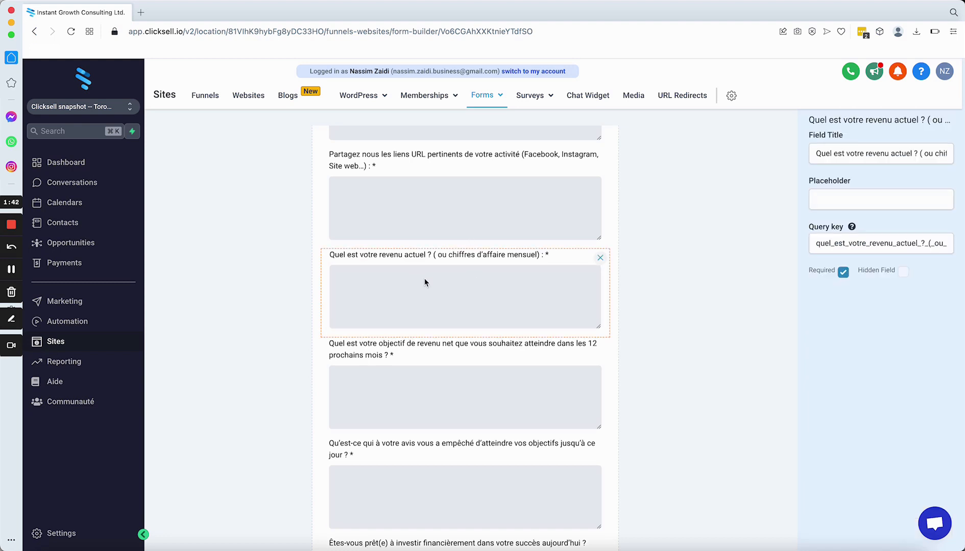
pyautogui.click(854, 155)
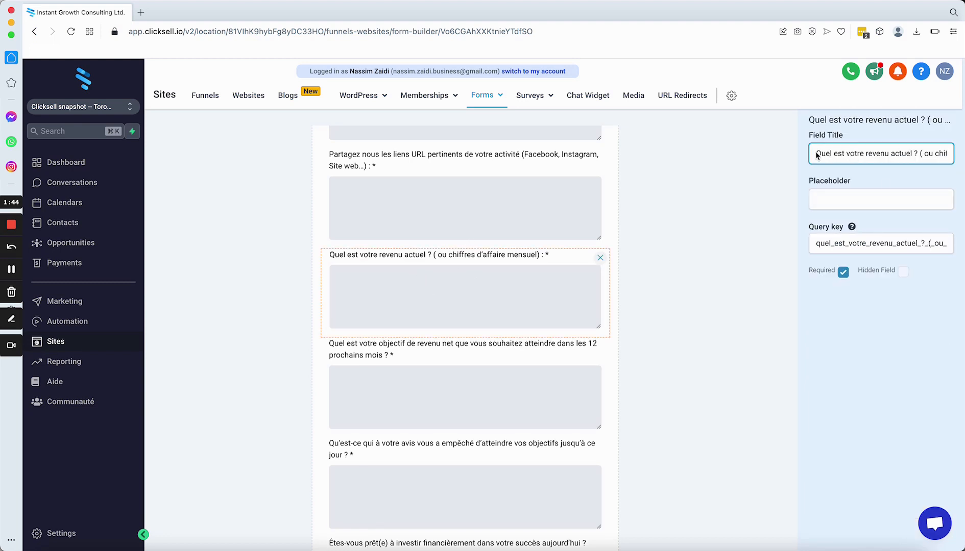
pyautogui.moveTo(816, 153); pyautogui.dragTo(942, 155)
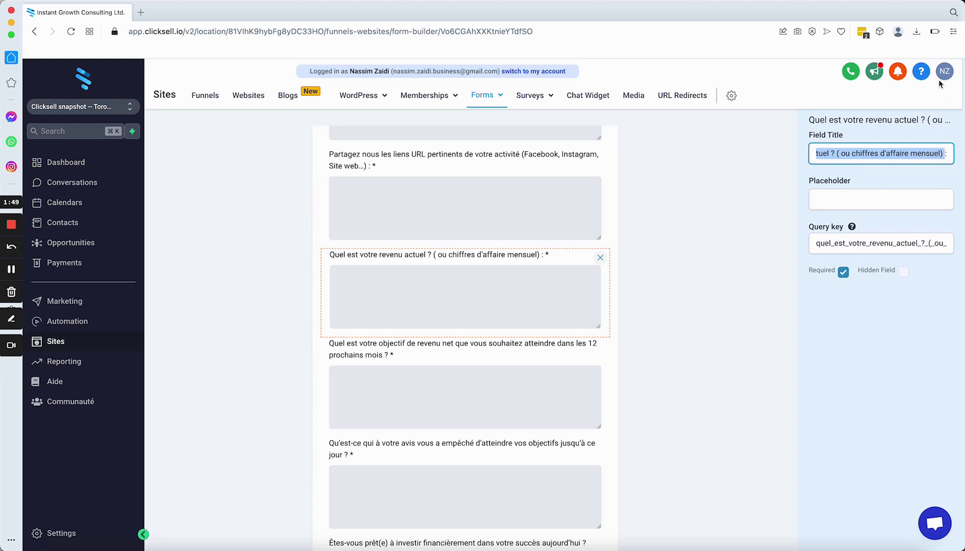
pyautogui.press('BackSpace')
pyautogui.write('Autre ')
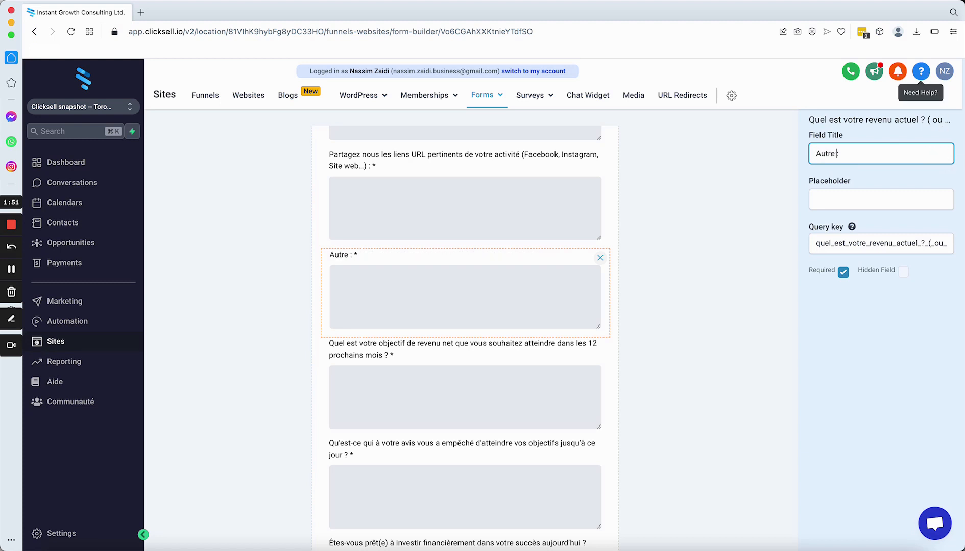
pyautogui.write('question')
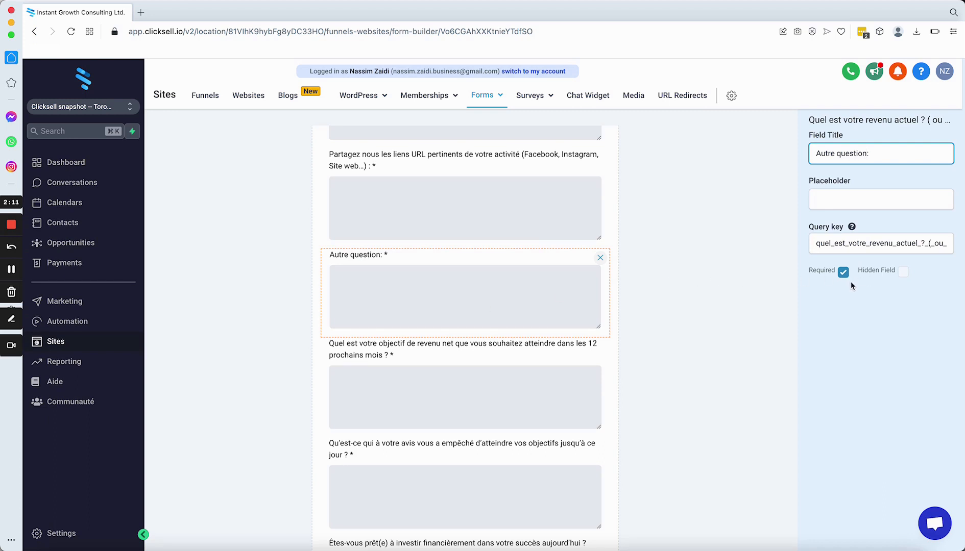
# Step: Delete the "Autre question:" field from the questionnaire
pyautogui.click(12, 271)
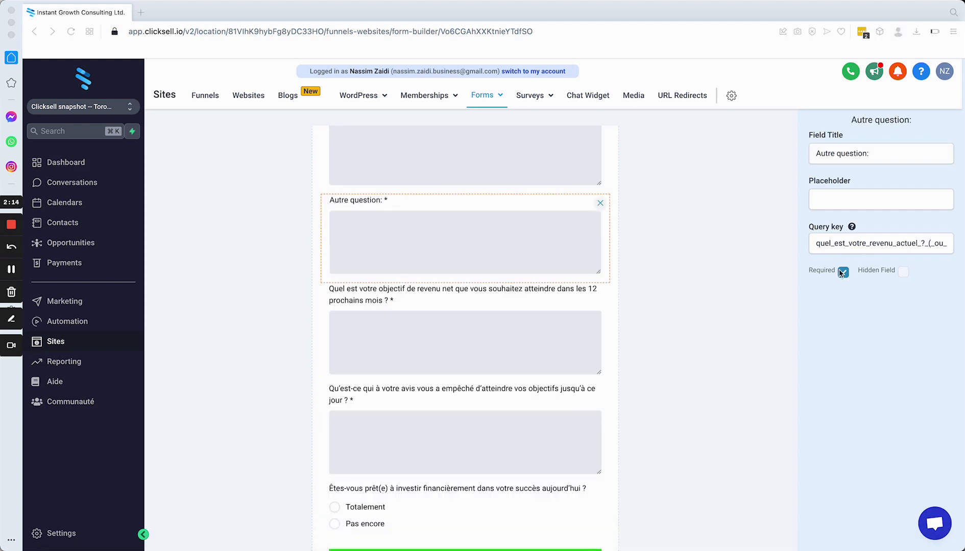
pyautogui.click(704, 262)
pyautogui.click(572, 249)
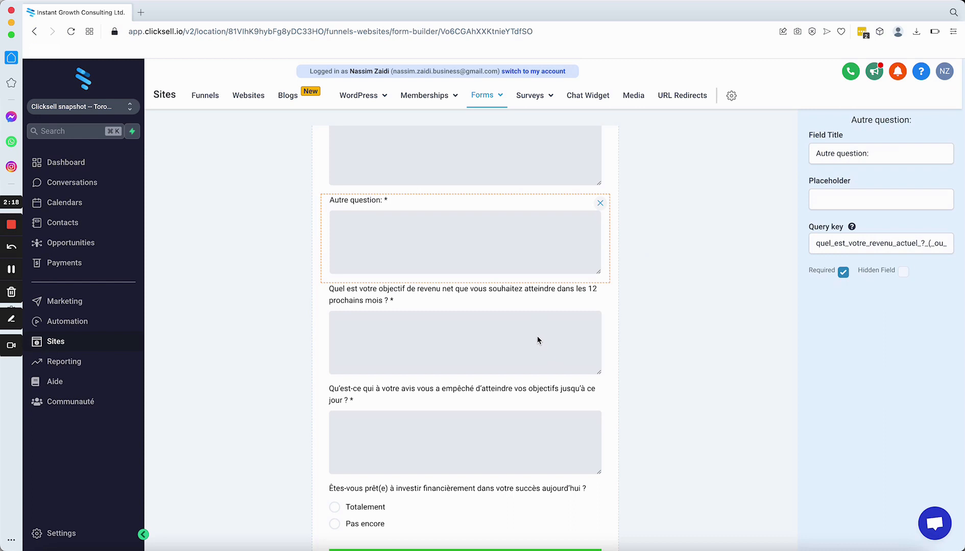
pyautogui.click(610, 232)
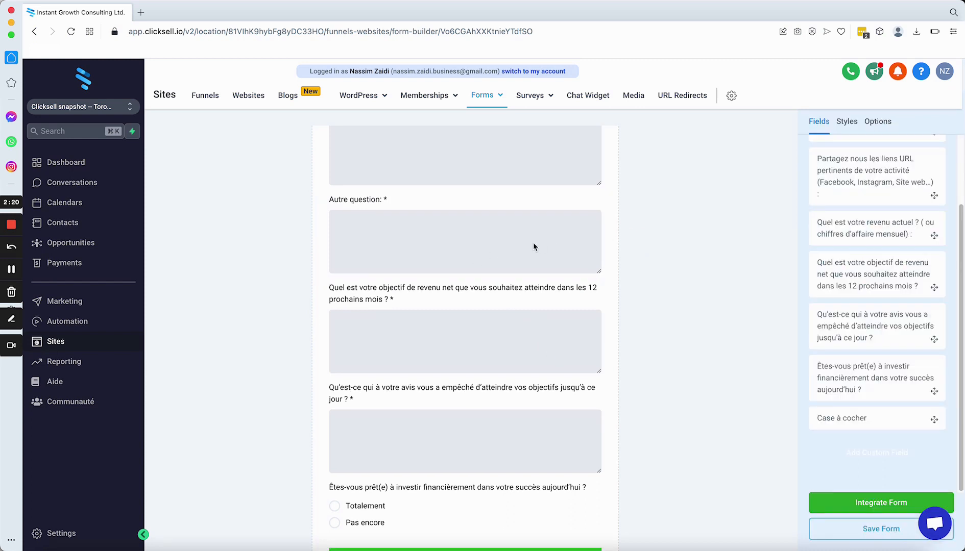
pyautogui.click(595, 225)
pyautogui.click(603, 205)
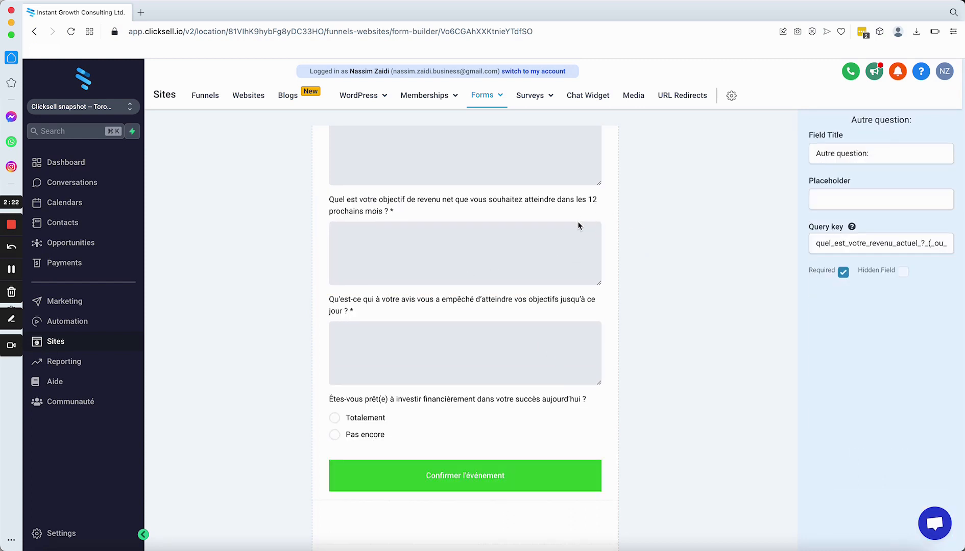
# Step: Delete the 12-month net income goal question and the question asking for relevant activity URLs
pyautogui.click(598, 207)
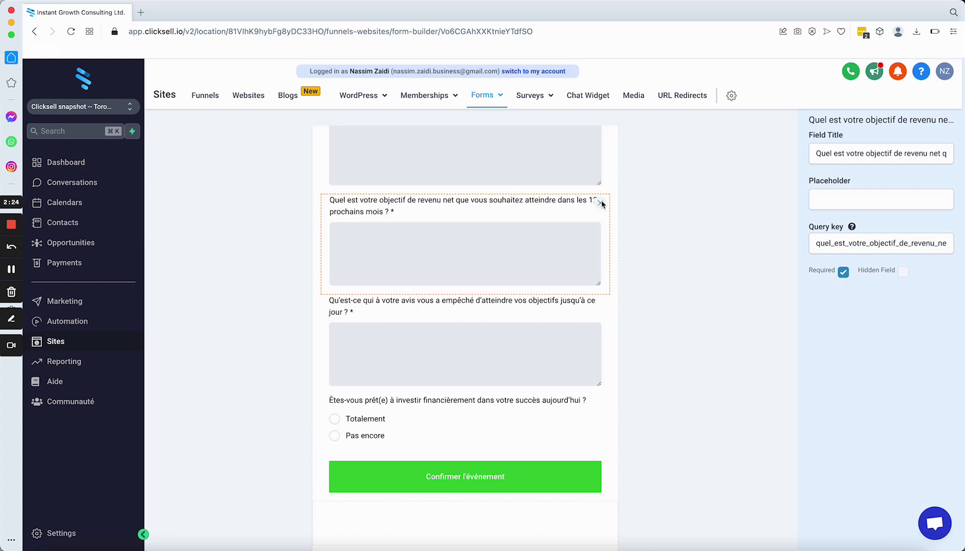
pyautogui.click(599, 203)
pyautogui.click(572, 213)
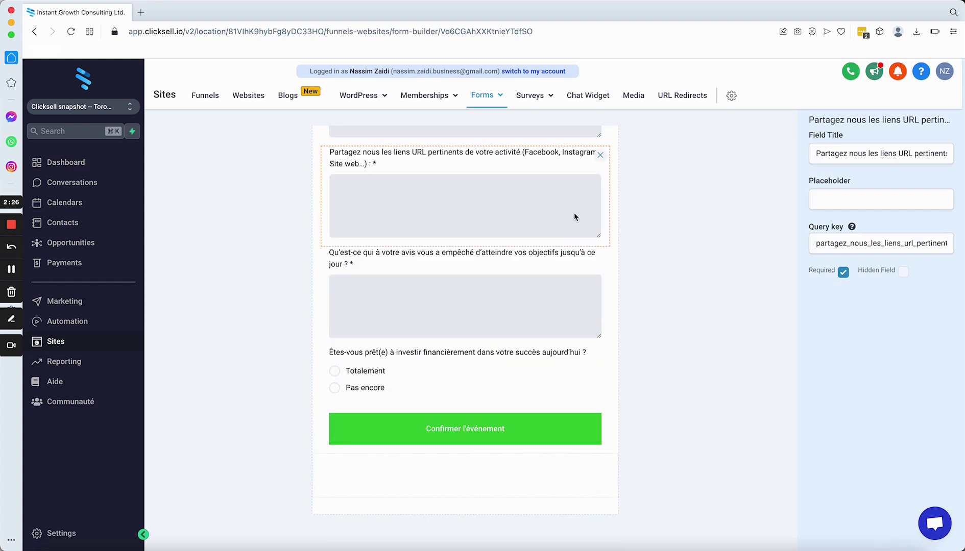
pyautogui.click(600, 155)
# Step: Delete the question describing the current business and the question about what prevented reaching objectives
pyautogui.scroll(3, 541, 224)
pyautogui.click(583, 269)
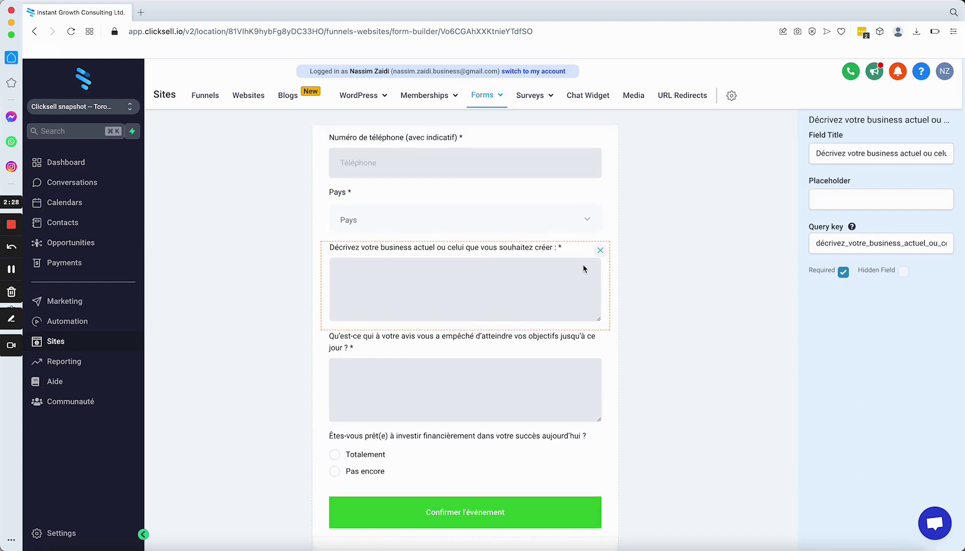
pyautogui.click(600, 251)
pyautogui.click(598, 253)
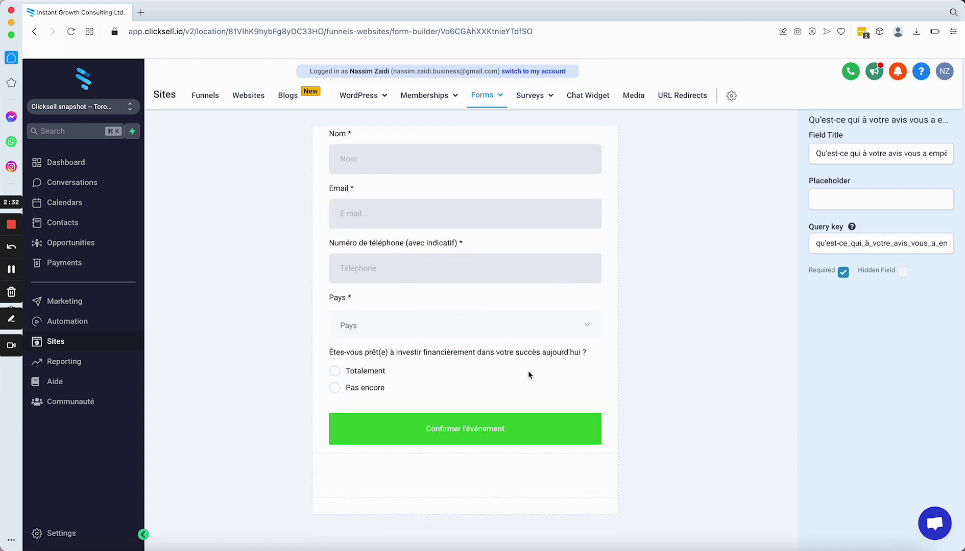
pyautogui.click(741, 319)
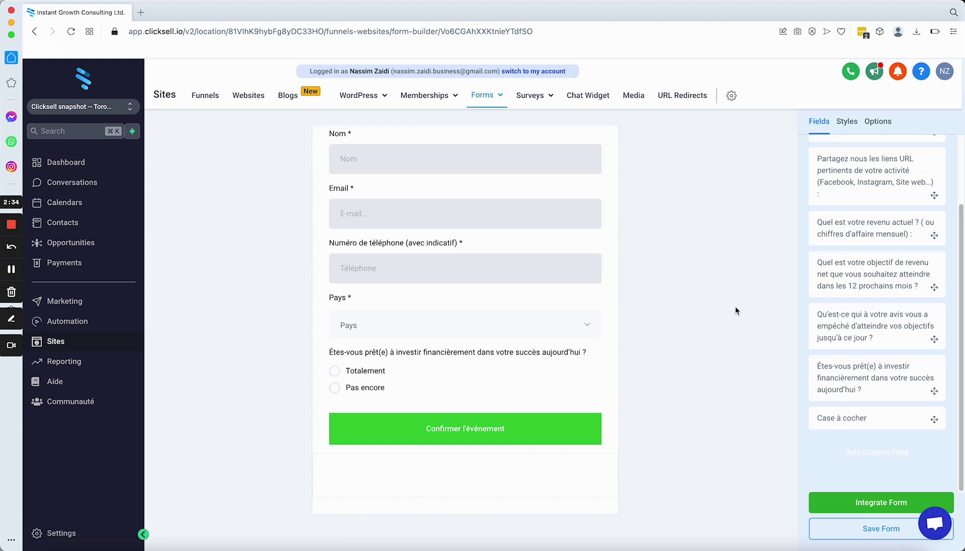
# Step: Examine the standard fields that can be added to the form, from Full Name to Button
pyautogui.click(833, 152)
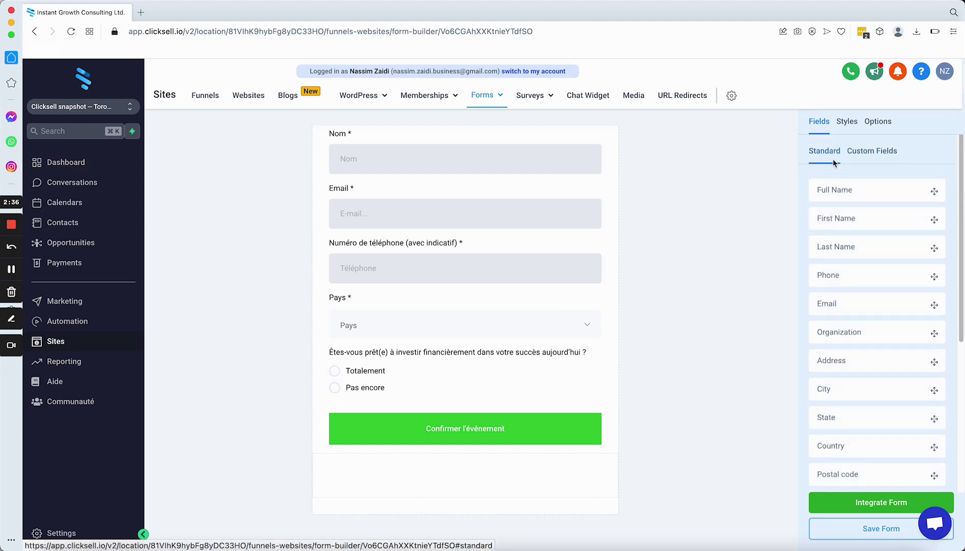
pyautogui.scroll(-5, 840, 388)
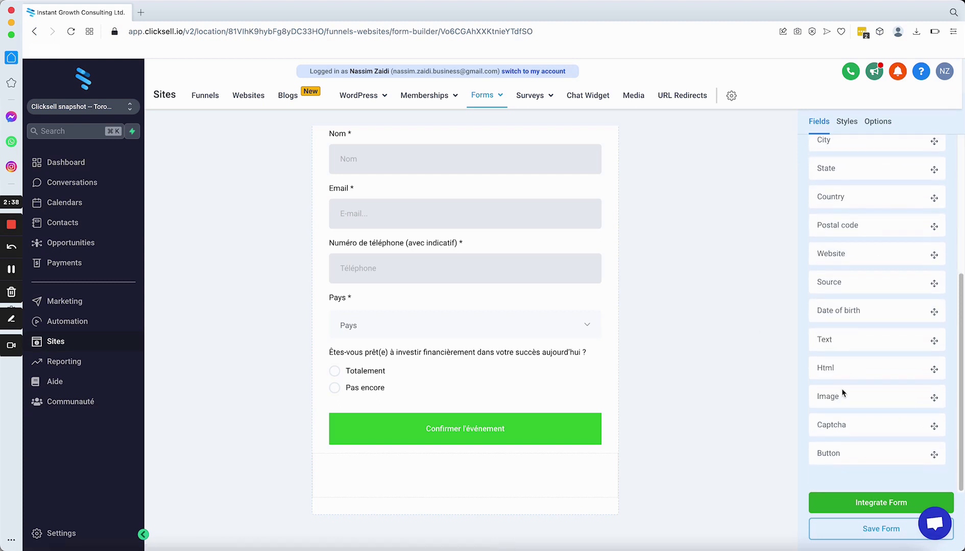
pyautogui.scroll(5, 841, 388)
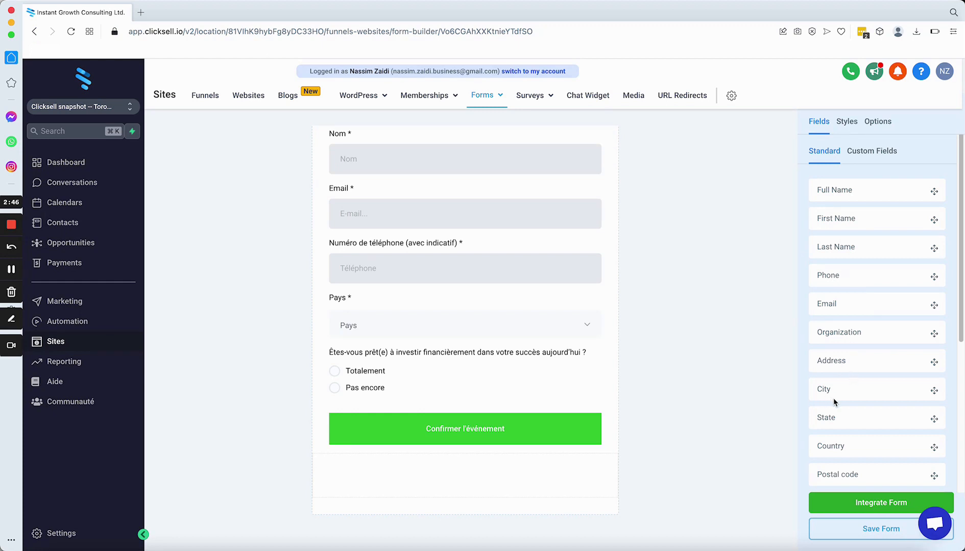
pyautogui.scroll(-2, 833, 417)
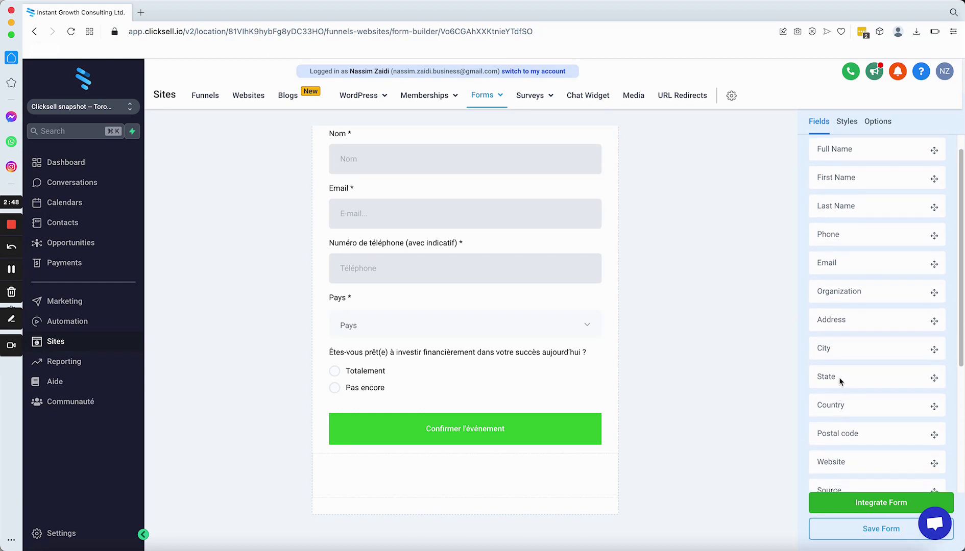
pyautogui.scroll(-1, 842, 433)
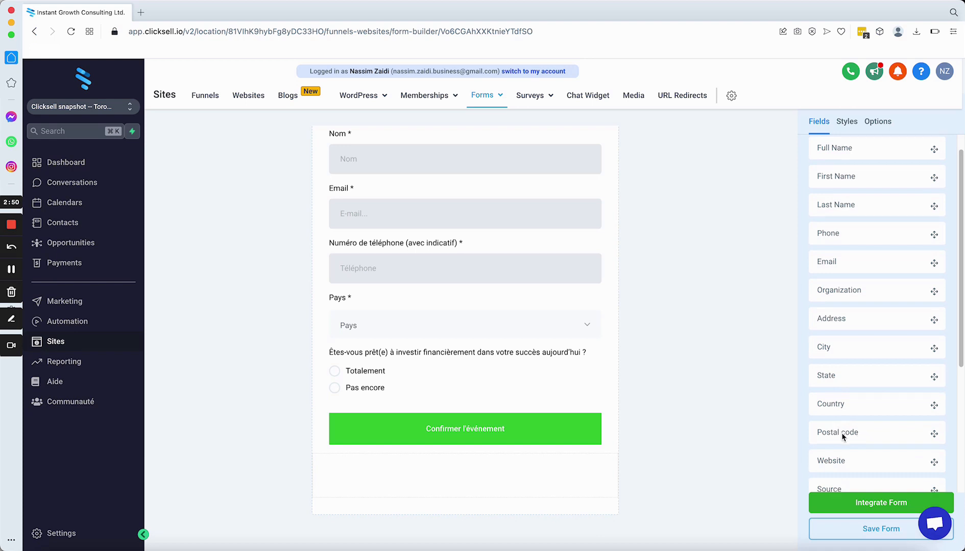
pyautogui.scroll(-3, 843, 436)
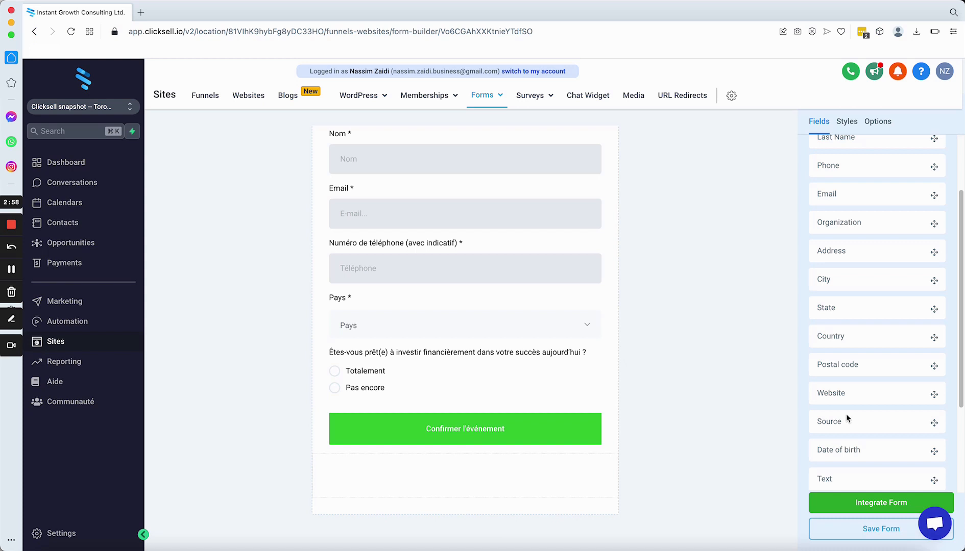
pyautogui.scroll(-2, 850, 416)
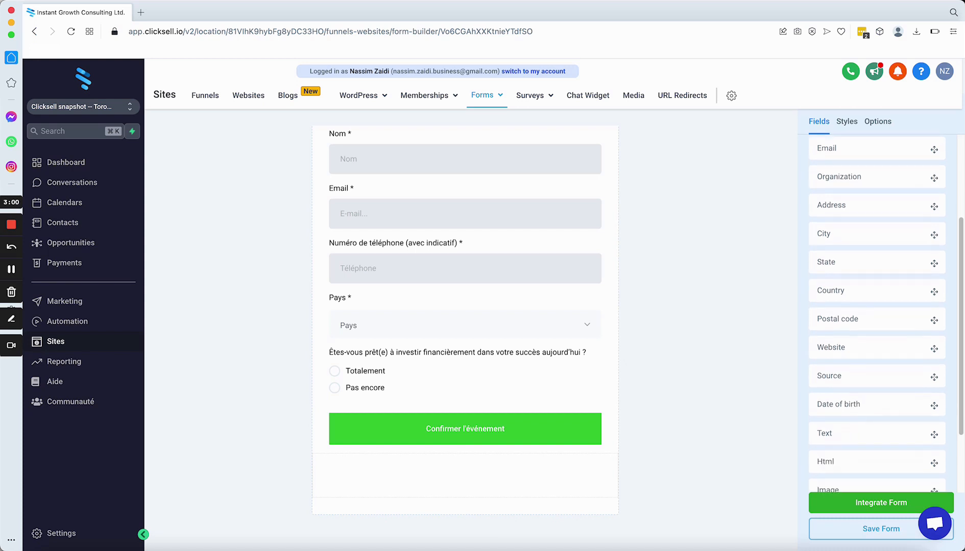
pyautogui.scroll(-3, 859, 404)
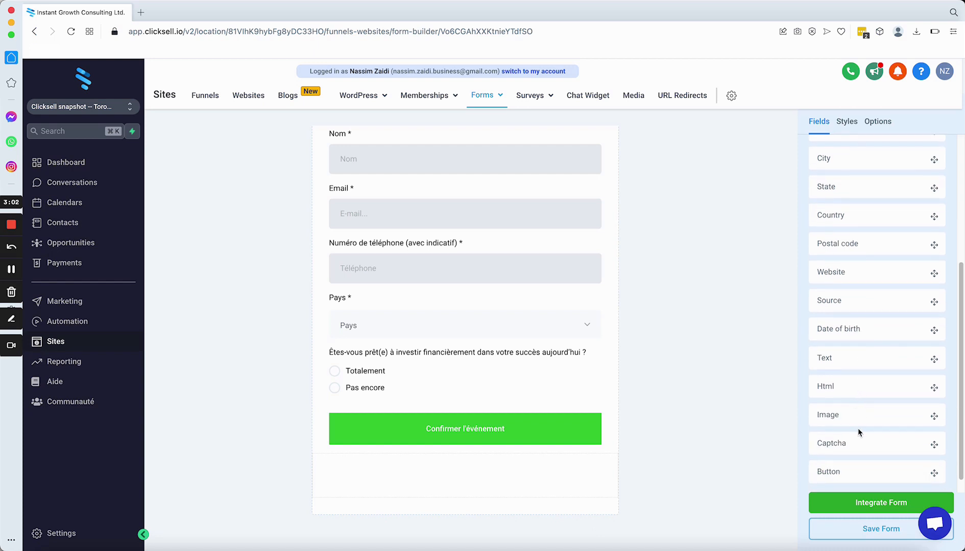
pyautogui.scroll(-1, 858, 428)
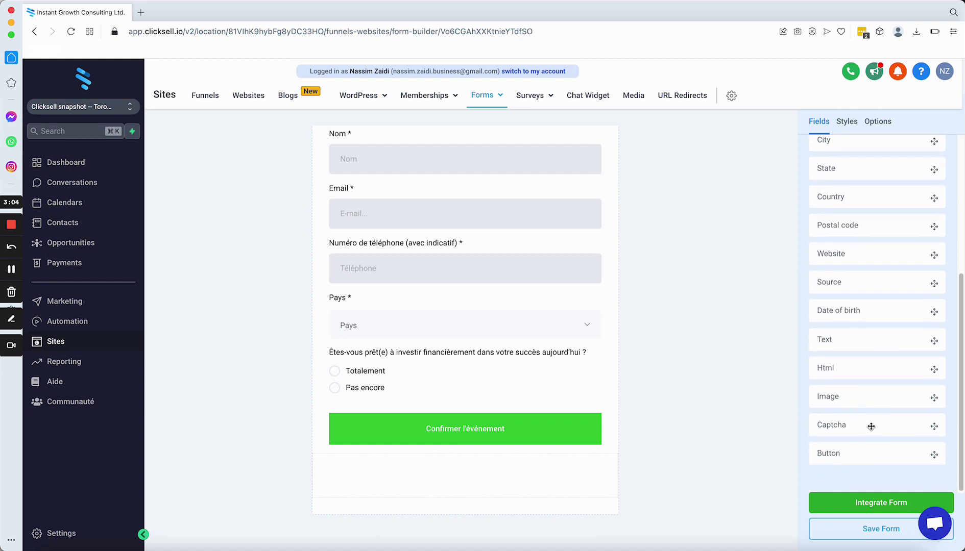
pyautogui.scroll(10, 904, 328)
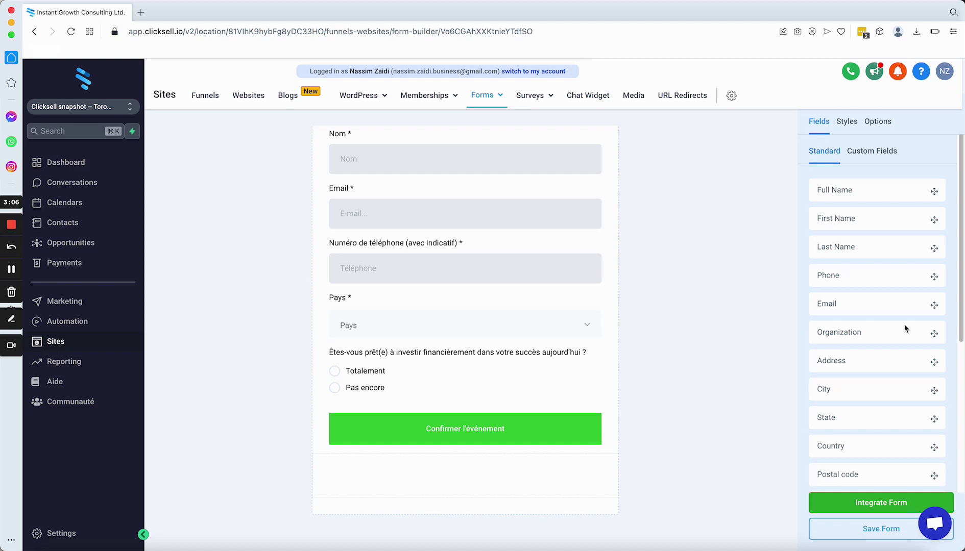
# Step: Show the form's available custom fields and start creating a new custom field
pyautogui.click(888, 158)
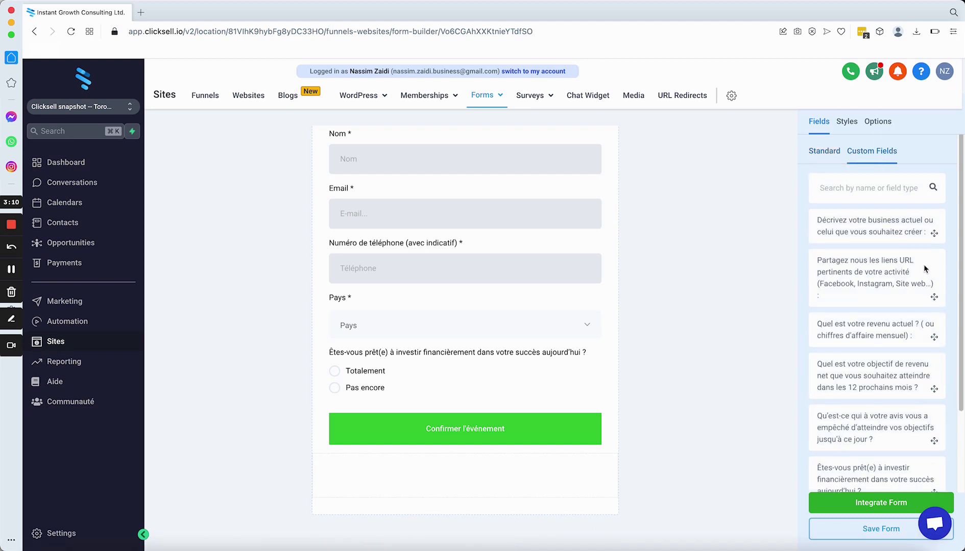
pyautogui.scroll(-3, 906, 284)
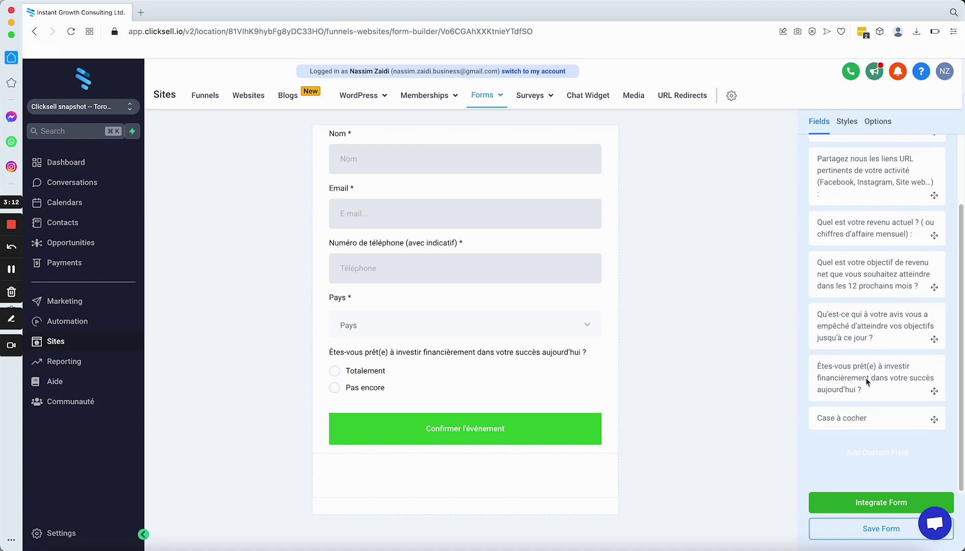
pyautogui.click(882, 456)
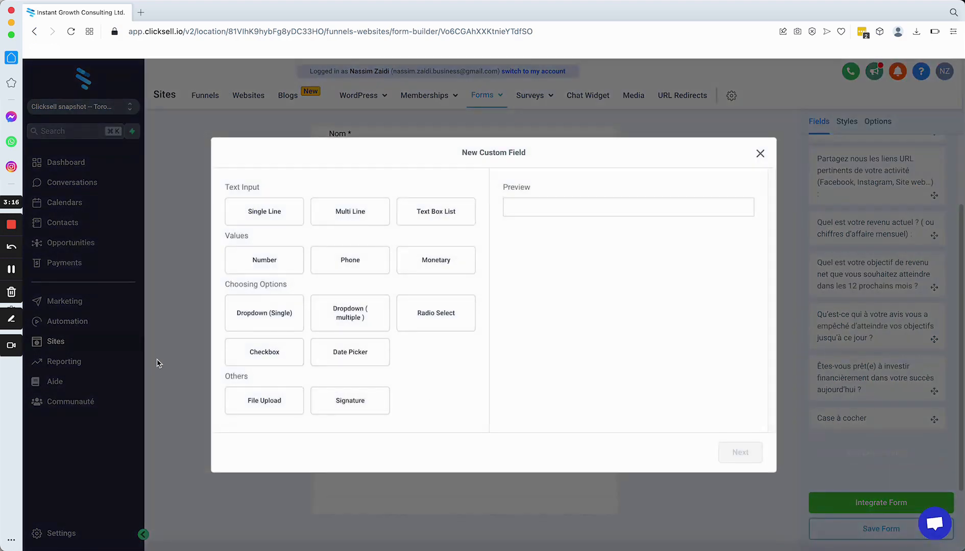
# Step: Preview the Text Box List and Single Line field types for the new custom field
pyautogui.click(423, 214)
pyautogui.click(323, 214)
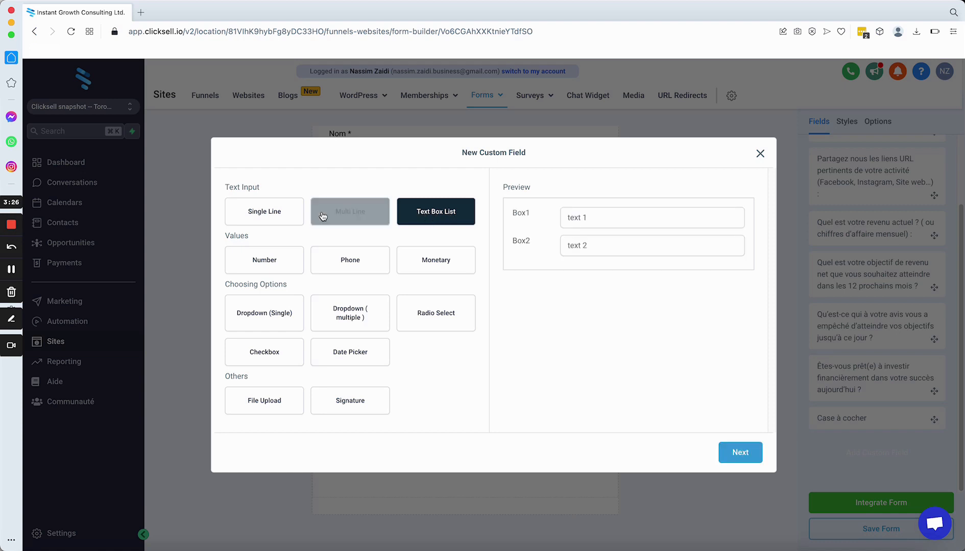
pyautogui.click(438, 214)
pyautogui.click(592, 219)
pyautogui.click(592, 251)
pyautogui.click(592, 220)
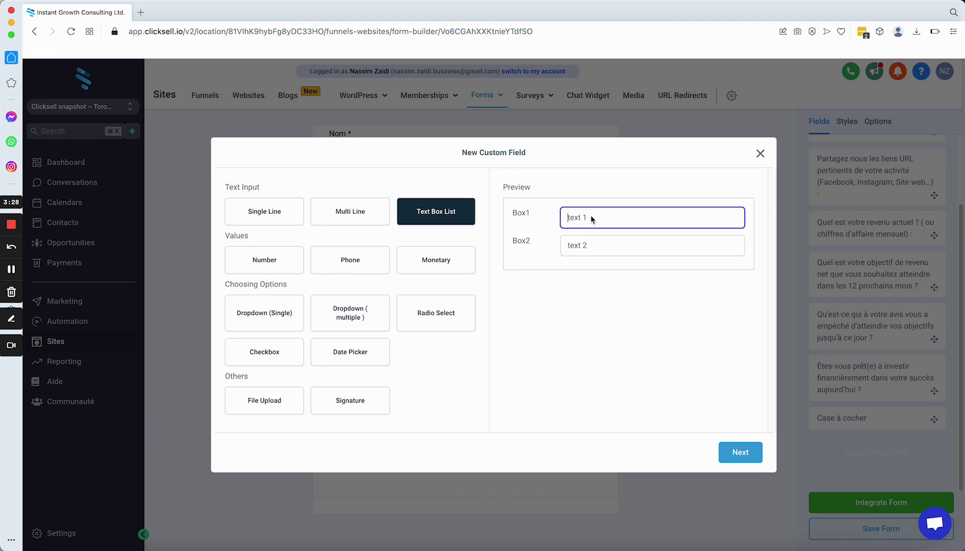
pyautogui.click(238, 219)
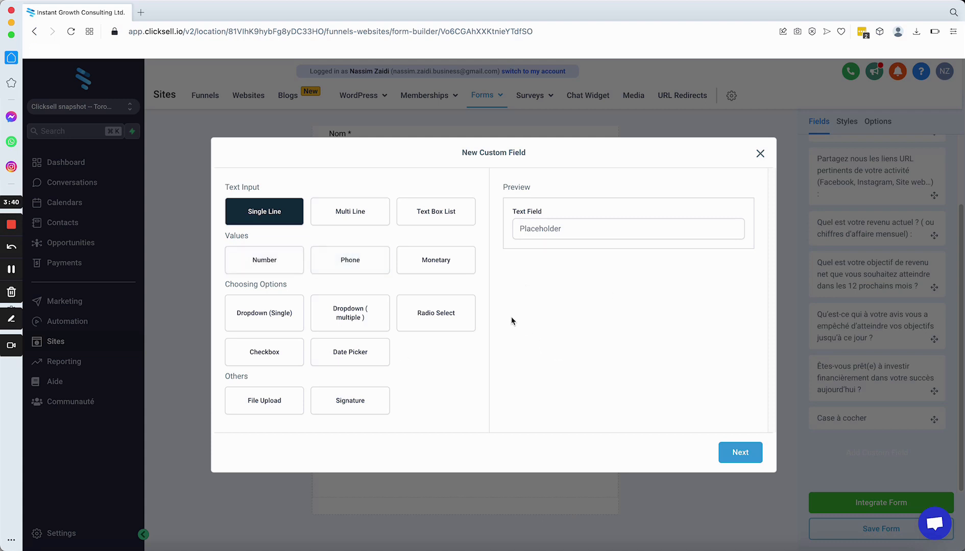
# Step: Choose the Multi Line type for the custom field and name it "Parlez-nous un peu de votre situation"
pyautogui.click(360, 220)
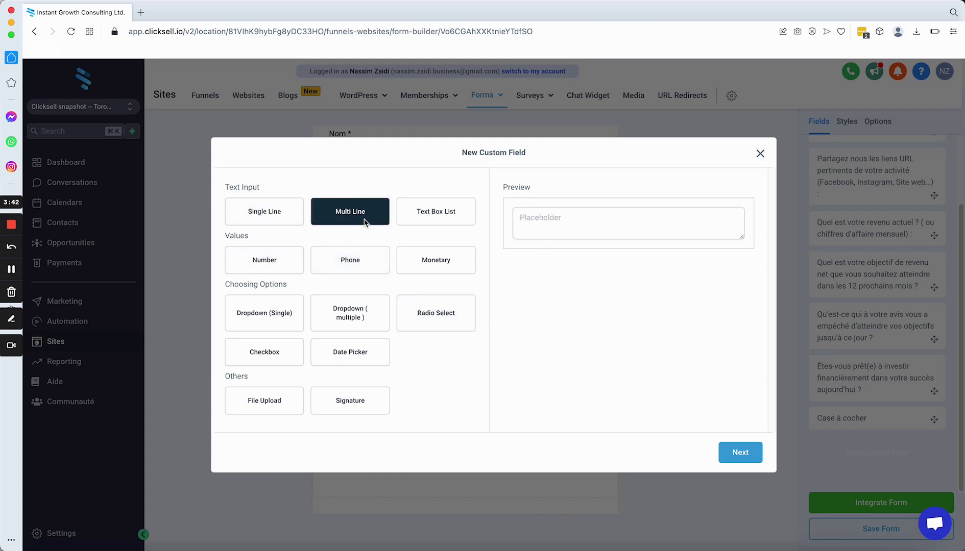
pyautogui.moveTo(742, 239); pyautogui.dragTo(744, 292)
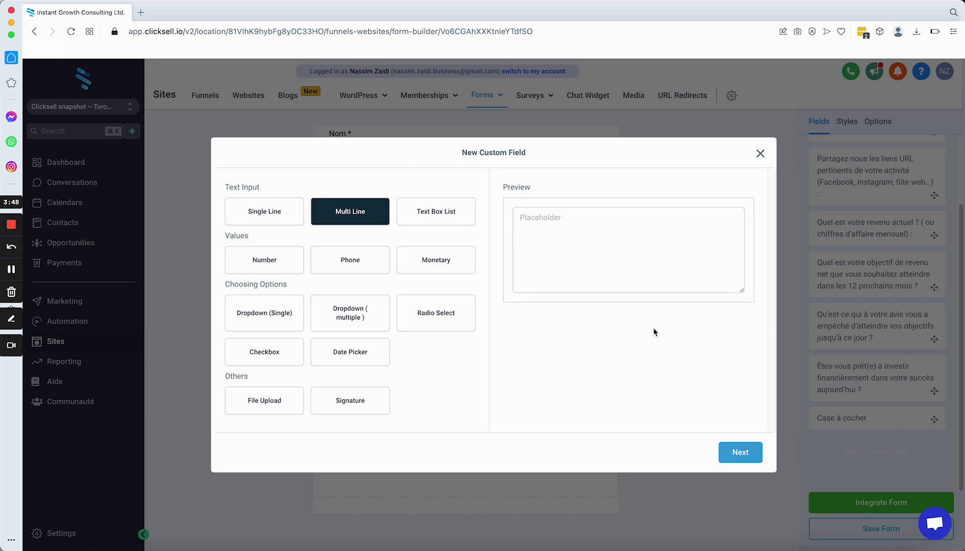
pyautogui.click(749, 456)
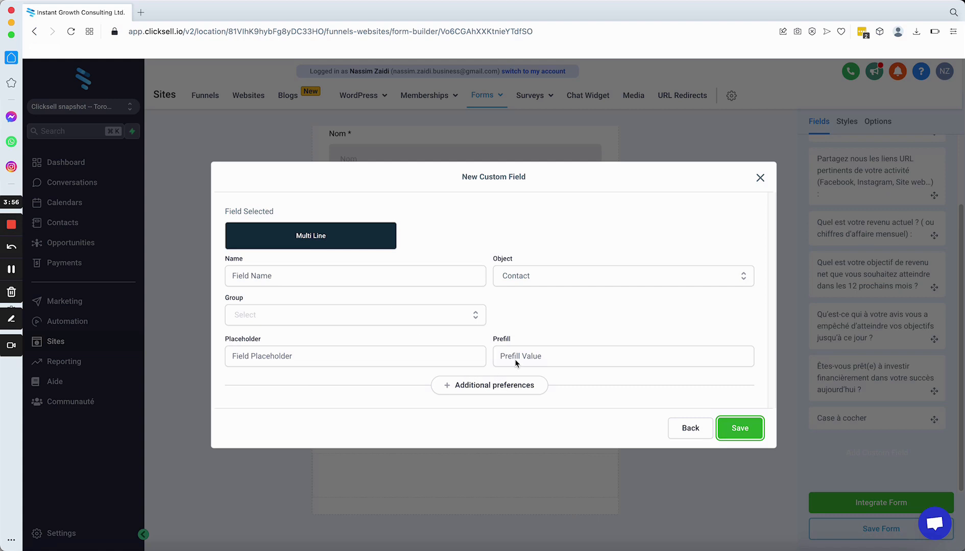
pyautogui.click(497, 353)
pyautogui.click(383, 278)
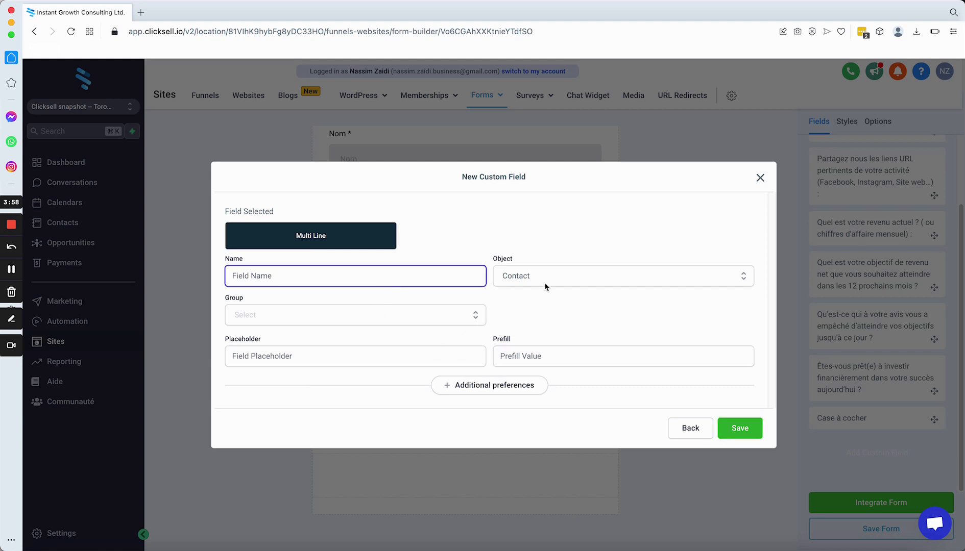
pyautogui.click(318, 286)
pyautogui.write('Parlez-nous un peu de votre situation')
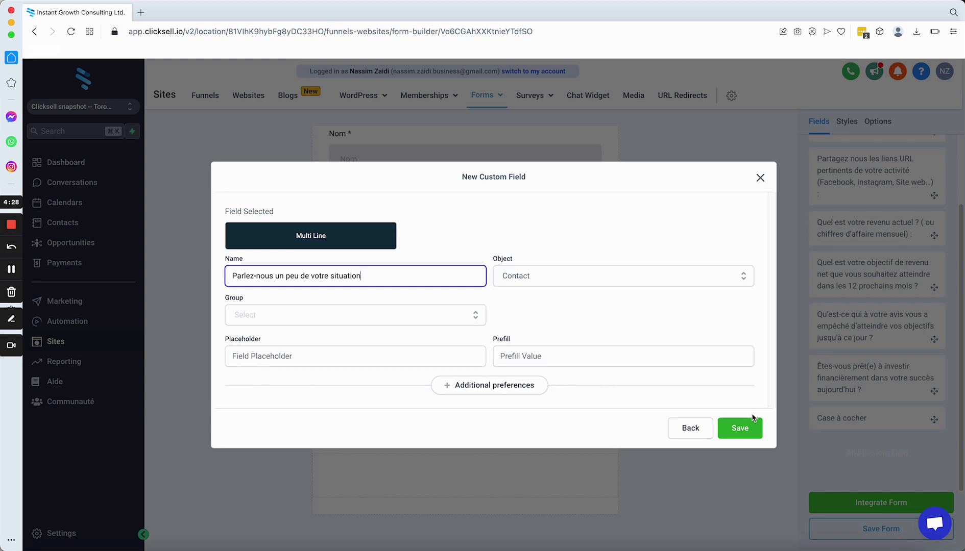
# Step: Assign the new field to the group "Candidature pour le coaching" and save it
pyautogui.click(745, 428)
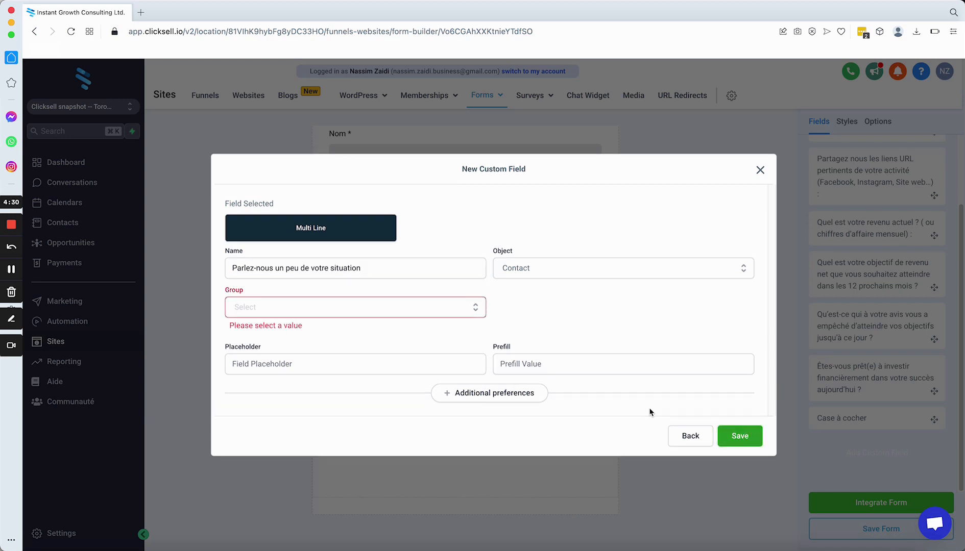
pyautogui.click(329, 309)
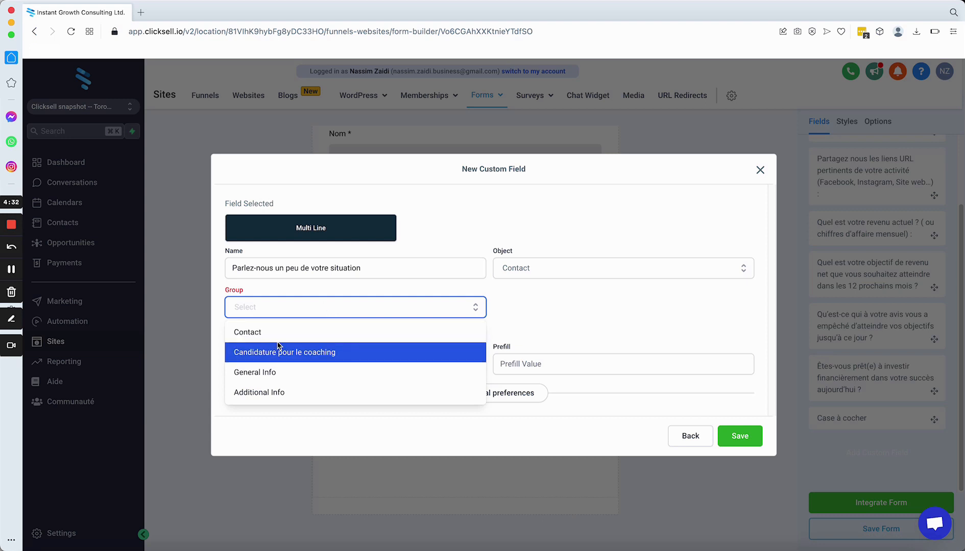
pyautogui.click(314, 356)
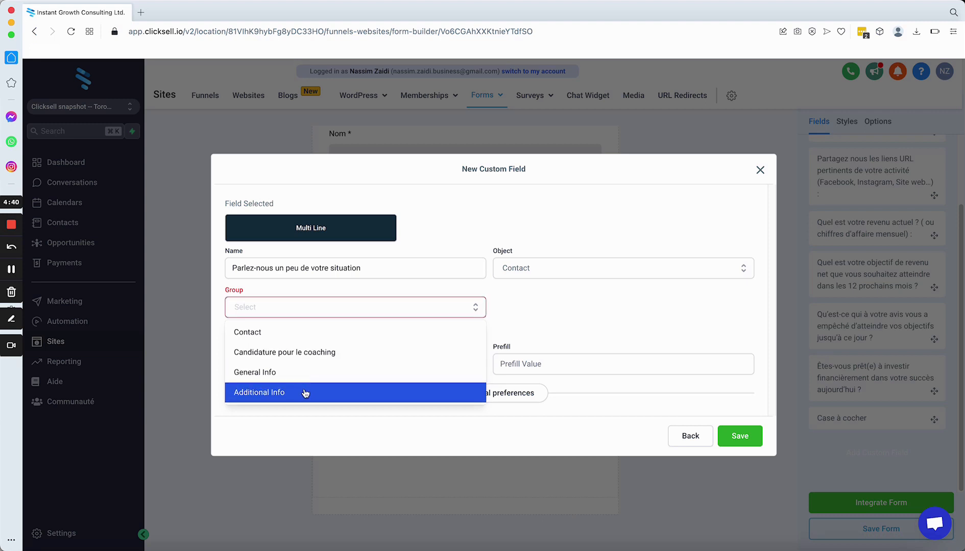
pyautogui.click(299, 360)
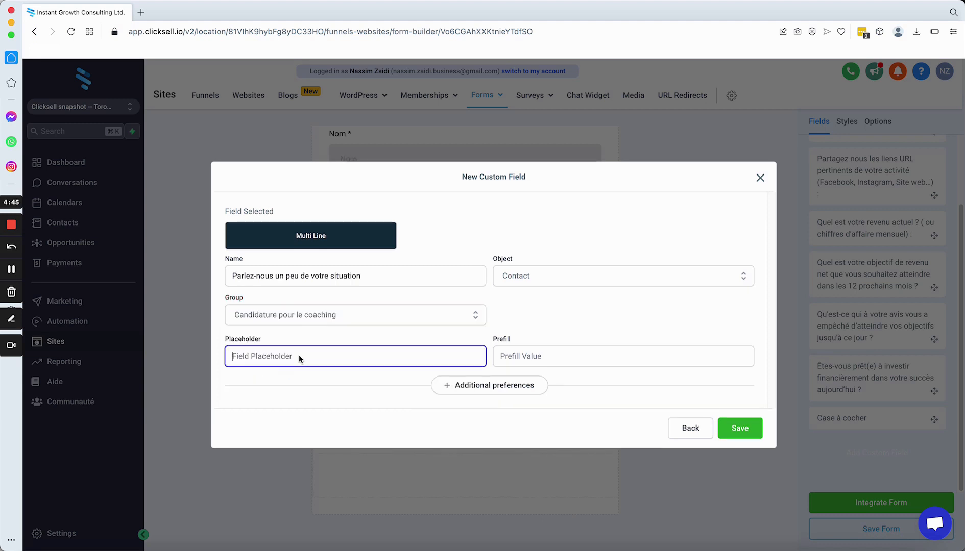
pyautogui.click(744, 430)
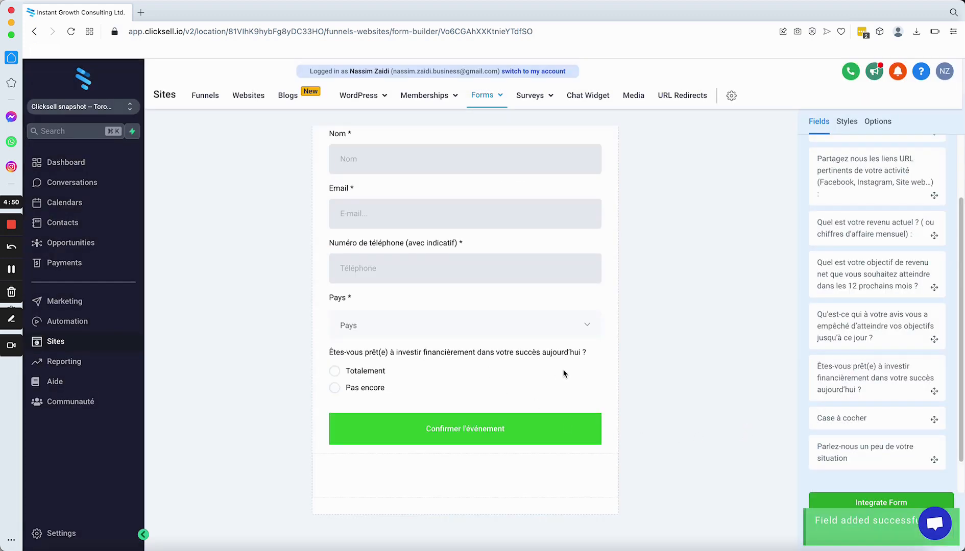
# Step: Place the "Parlez-nous un peu de votre situation" field between Pays and the financial investment question, and make it required
pyautogui.scroll(-1, 870, 408)
pyautogui.scroll(-1, 868, 451)
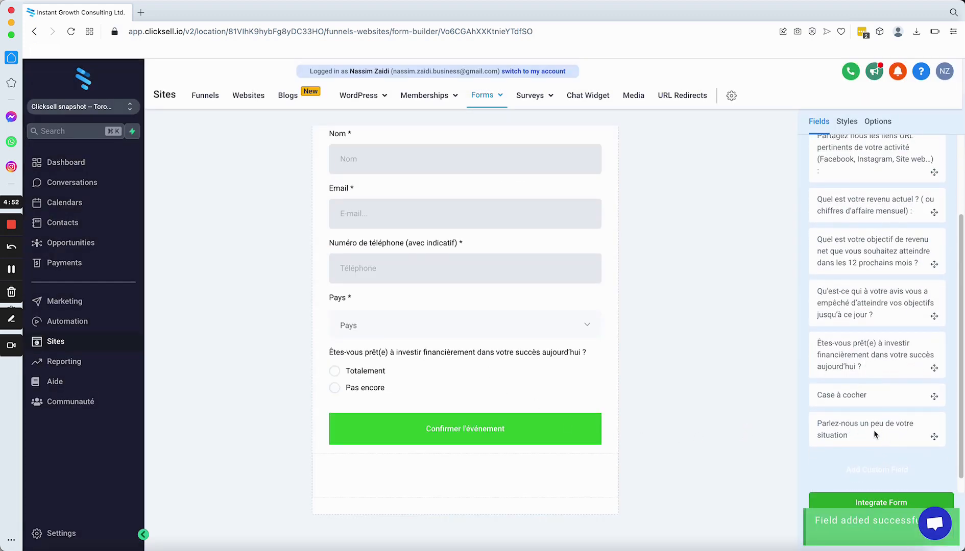
pyautogui.moveTo(879, 437); pyautogui.dragTo(488, 349)
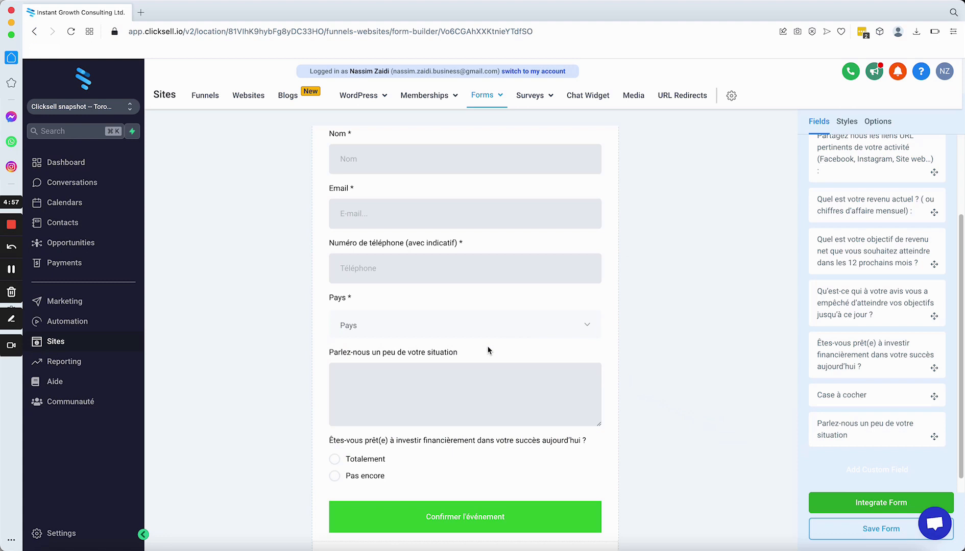
pyautogui.click(507, 370)
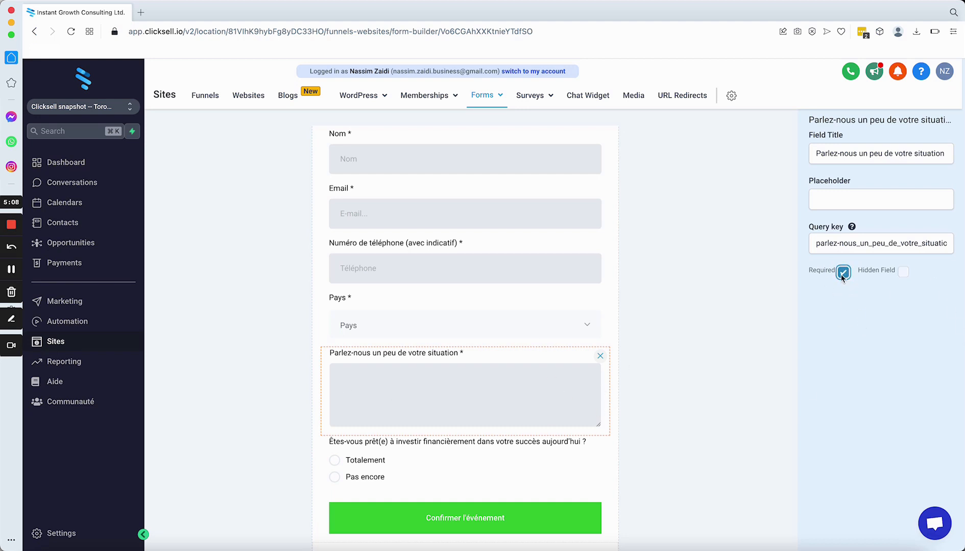
pyautogui.click(748, 356)
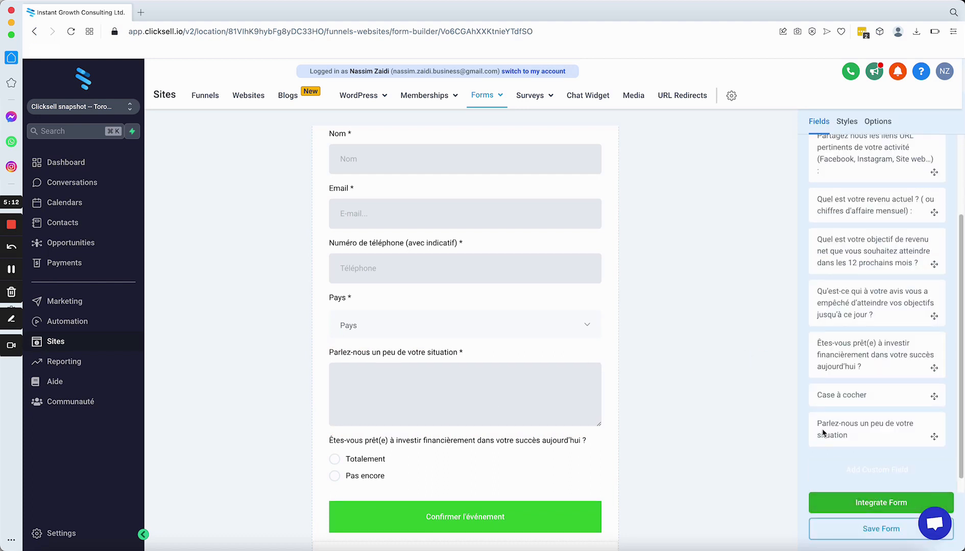
# Step: Start another custom field and preview the Number, Phone, Monetary, Dropdown (multiple) and Dropdown (Single) types
pyautogui.click(859, 470)
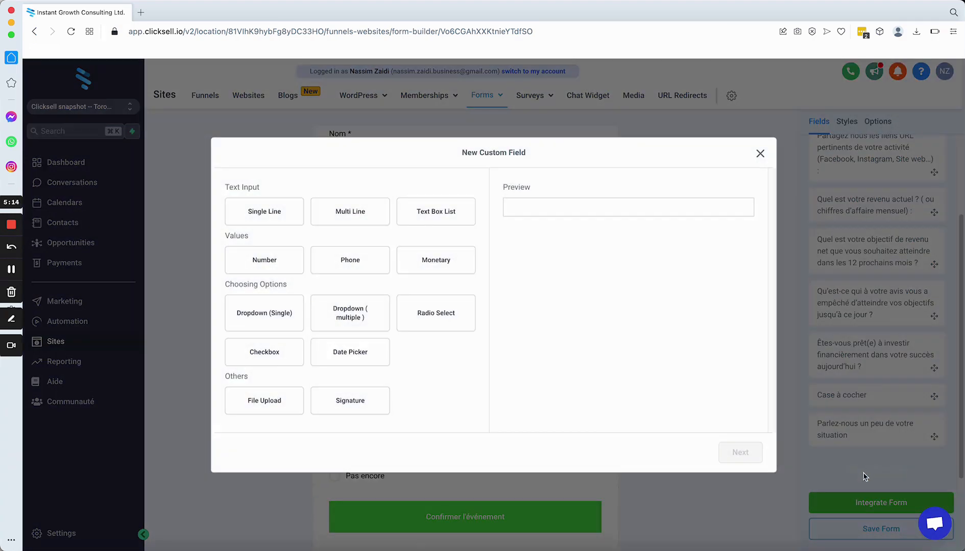
pyautogui.click(267, 266)
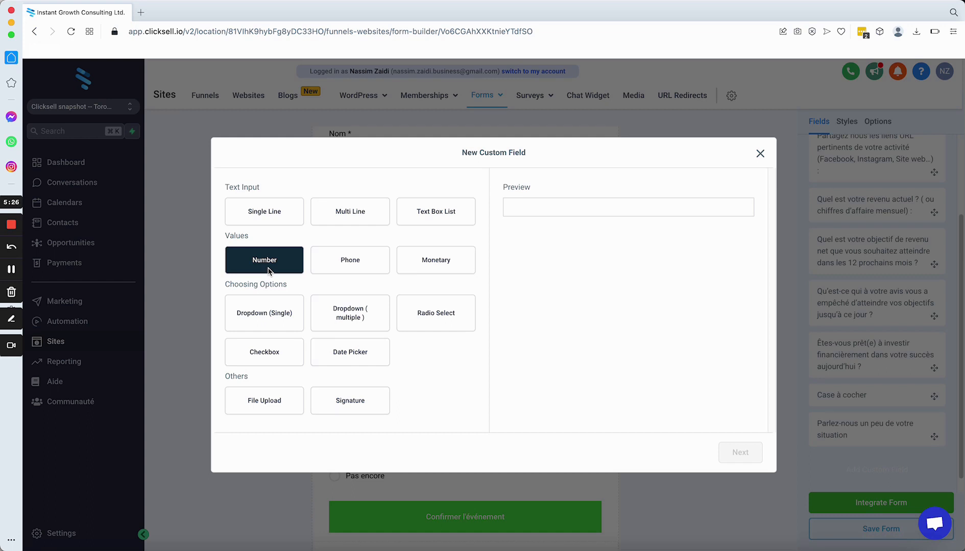
pyautogui.click(344, 264)
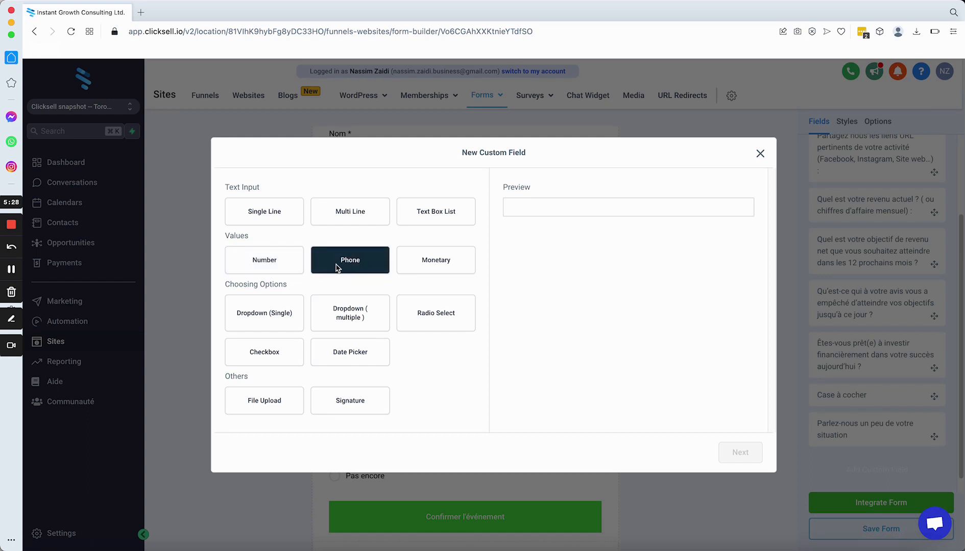
pyautogui.click(441, 269)
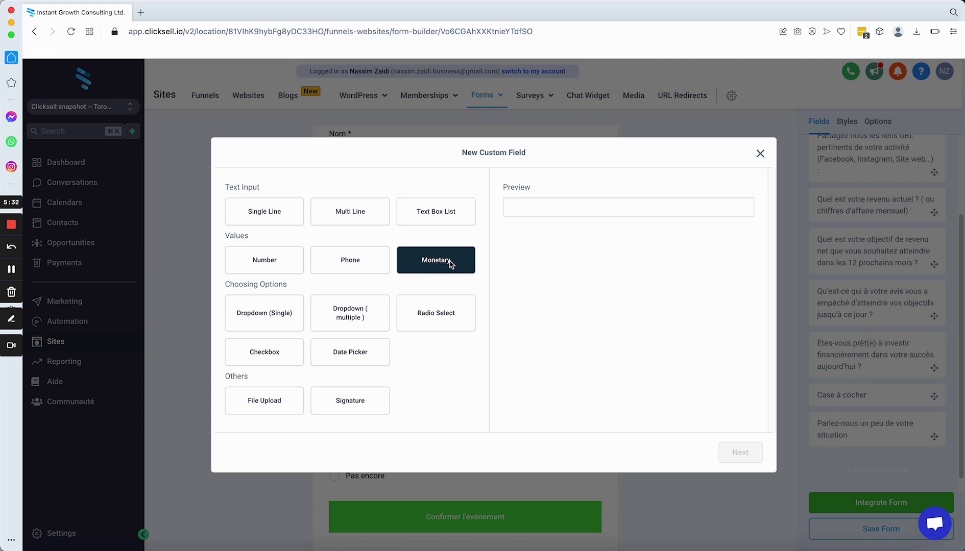
pyautogui.click(347, 324)
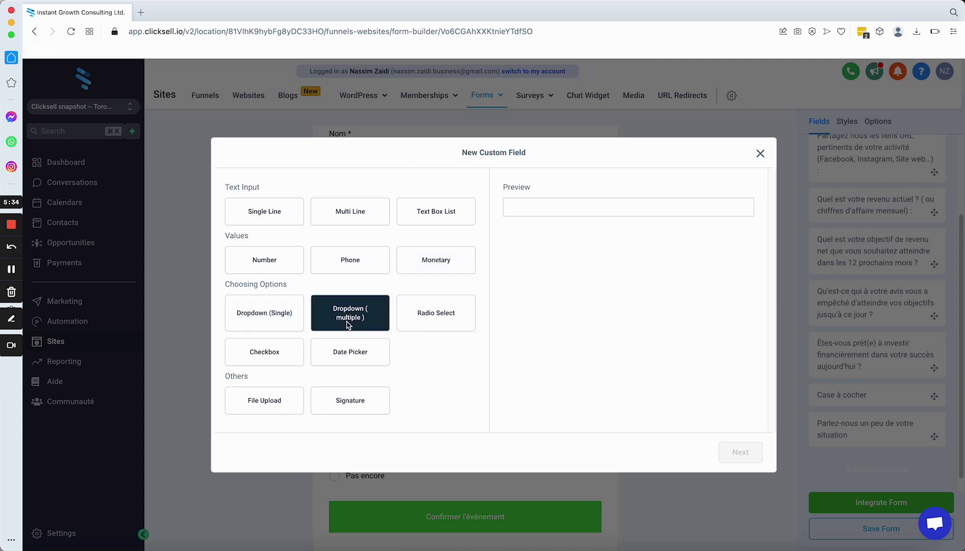
pyautogui.click(294, 326)
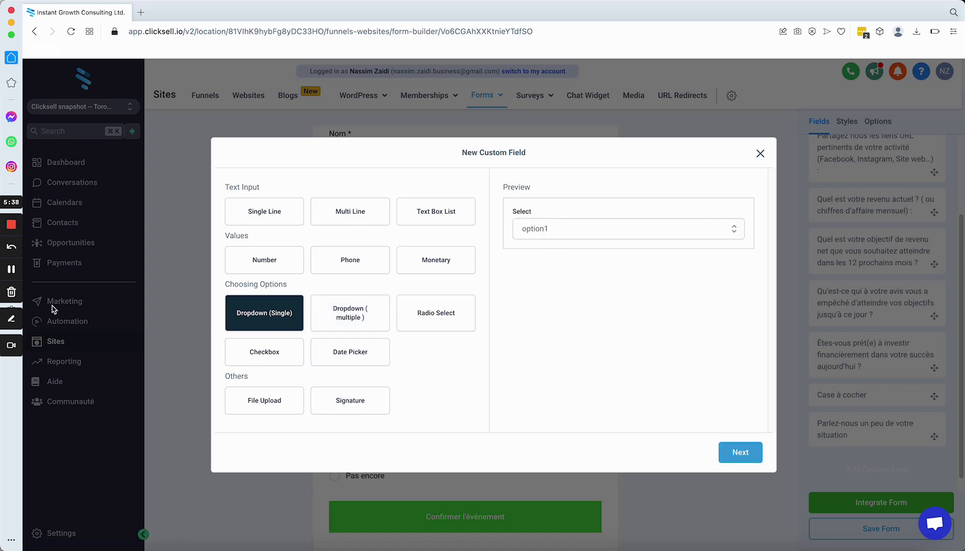
pyautogui.click(17, 275)
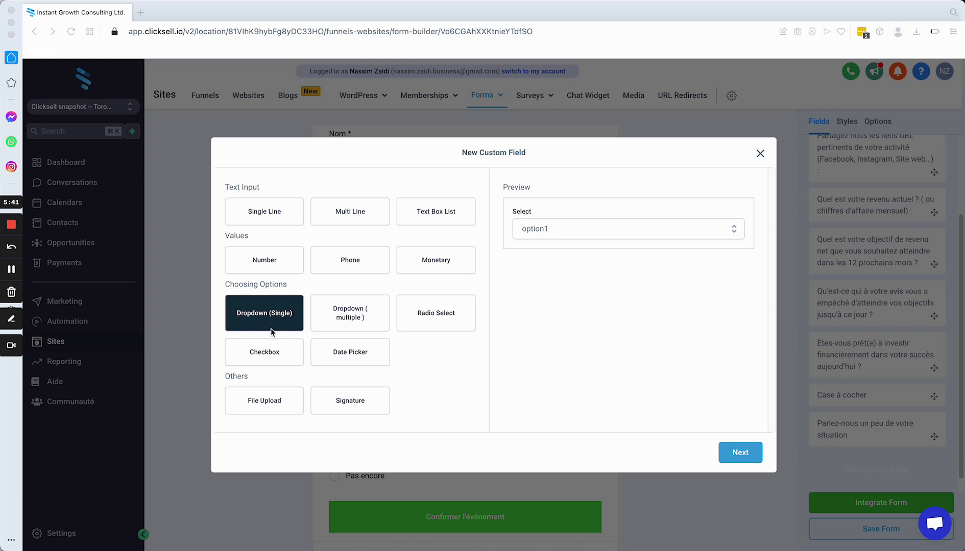
# Step: Preview the Checkbox, Date Picker, Radio Select, File Upload and Signature field types
pyautogui.click(281, 354)
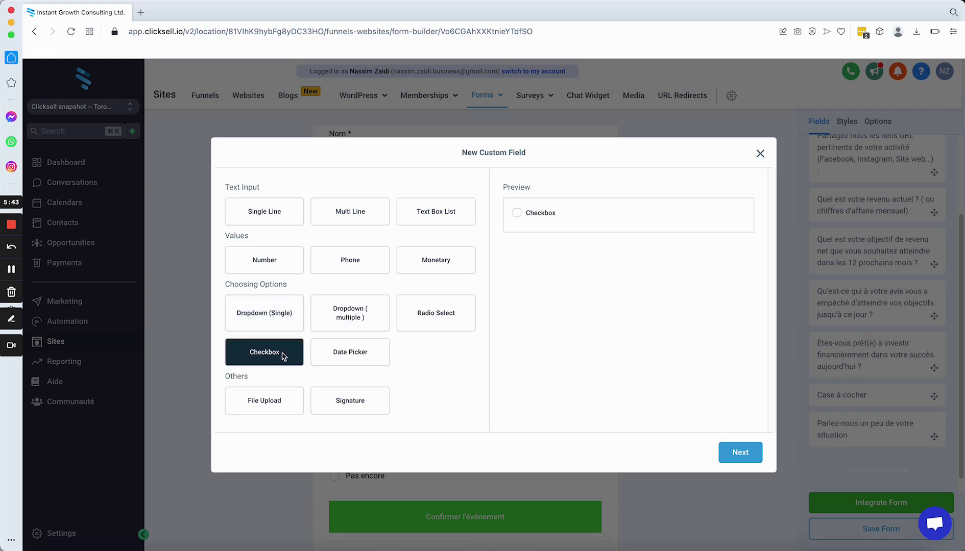
pyautogui.click(363, 362)
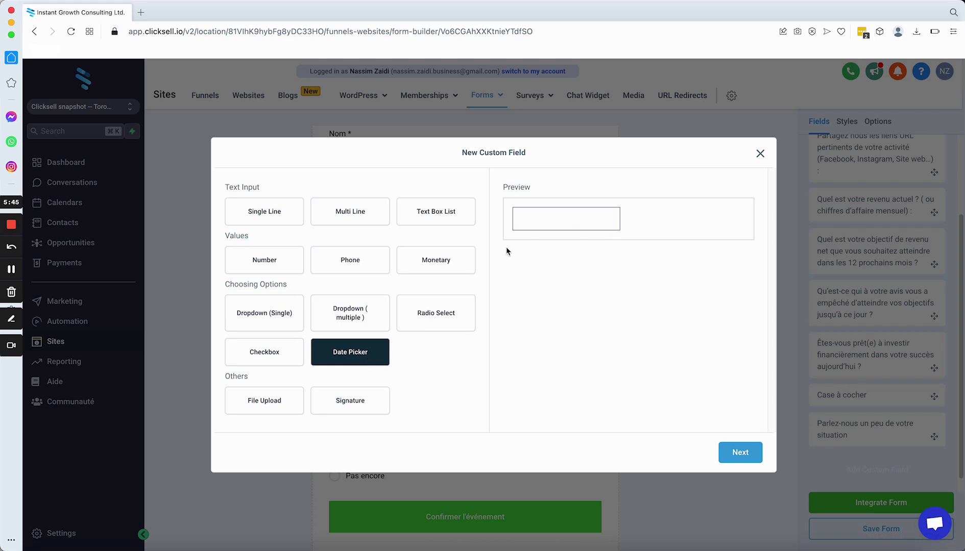
pyautogui.click(438, 331)
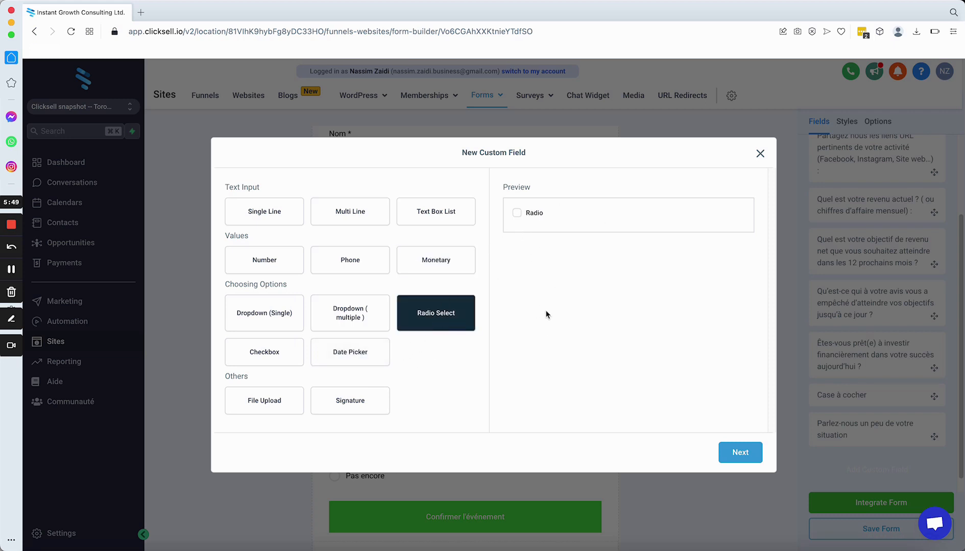
pyautogui.click(263, 407)
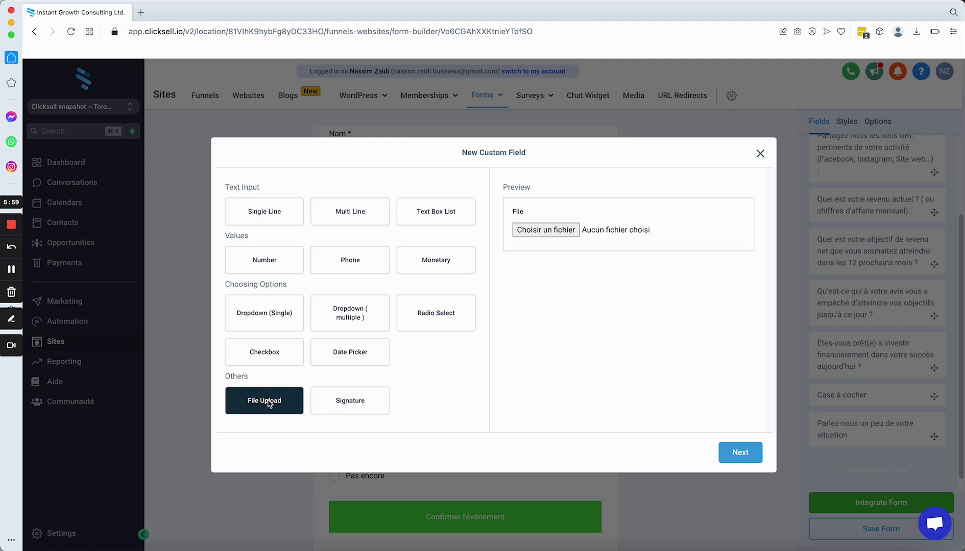
pyautogui.click(365, 403)
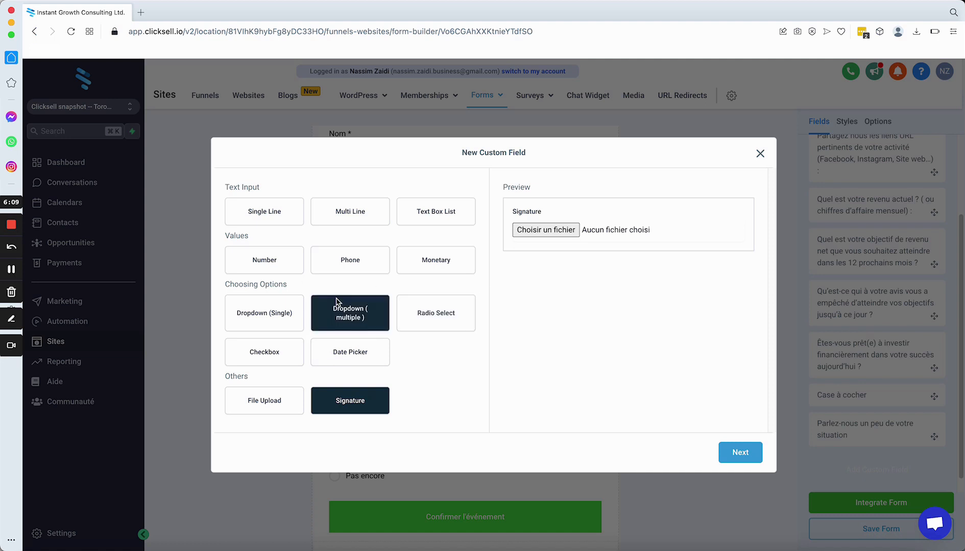
# Step: Compare the previews of the Single Line, Multi Line and Dropdown (Single) field types
pyautogui.click(244, 212)
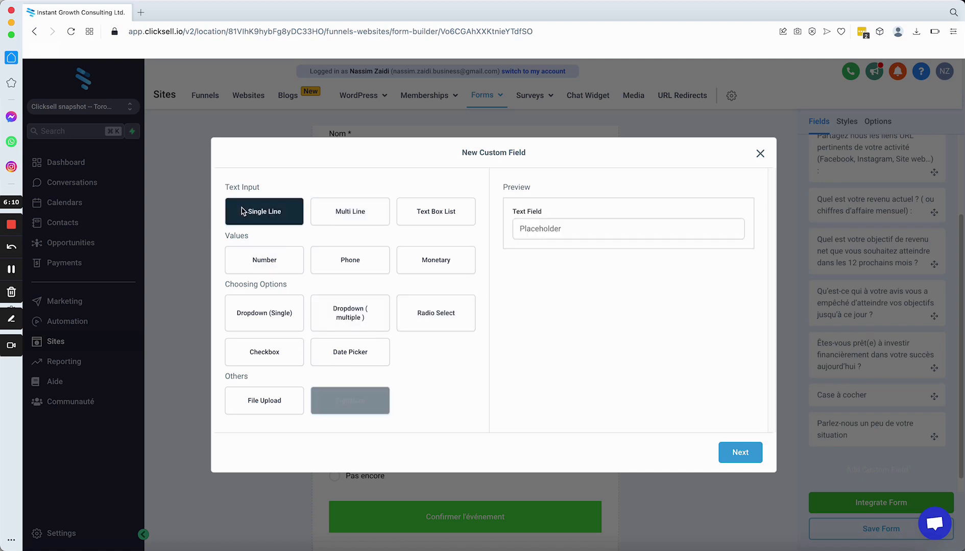
pyautogui.click(365, 221)
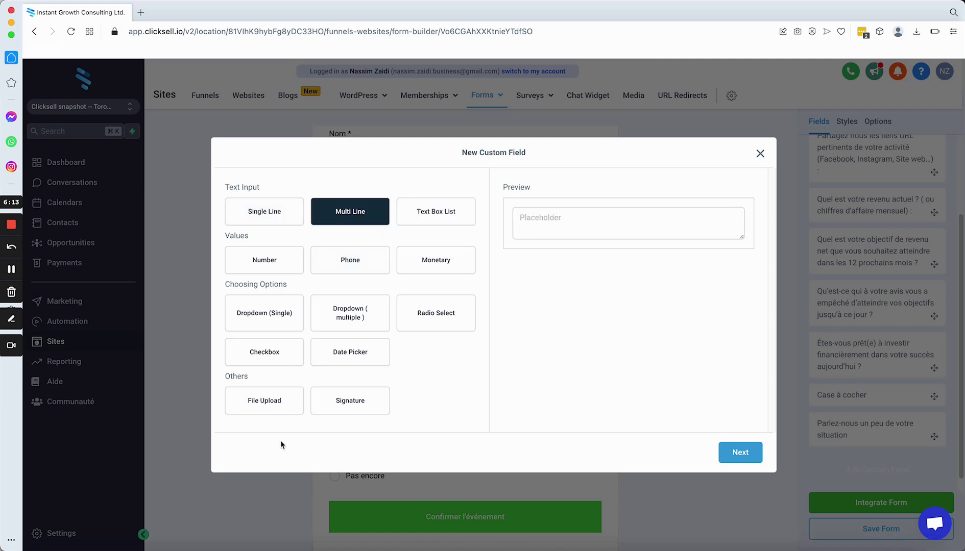
pyautogui.click(260, 322)
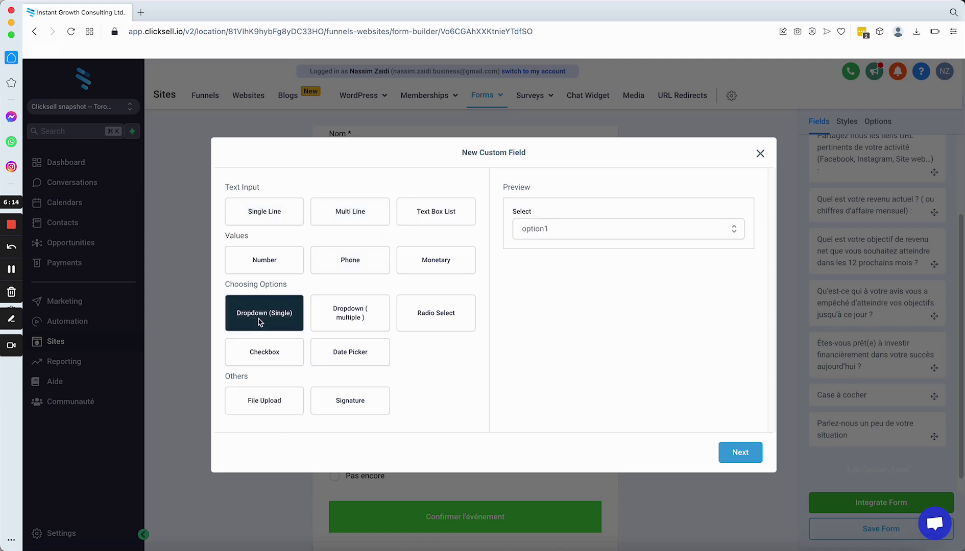
# Step: Compare the previews of the Checkbox, Radio Select and Dropdown (Single) field types
pyautogui.click(269, 354)
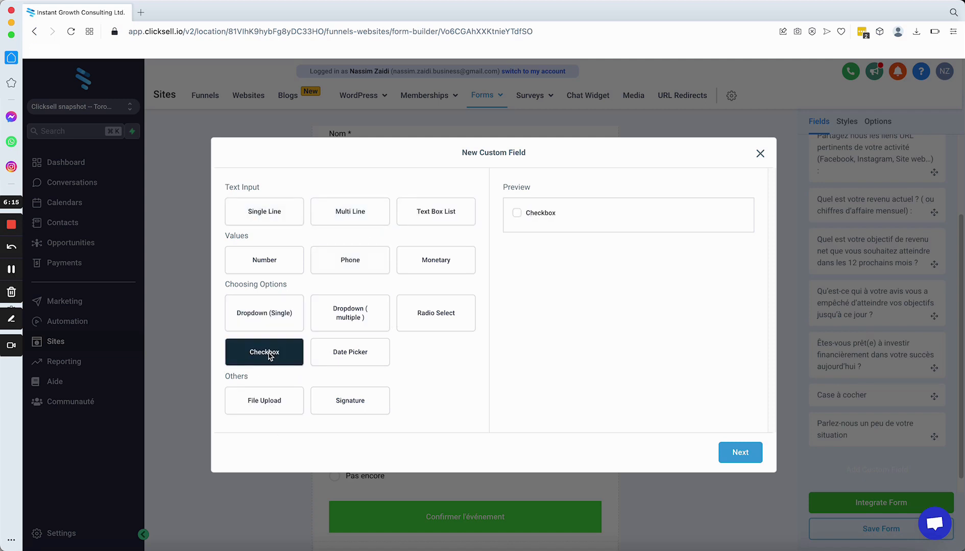
pyautogui.click(431, 325)
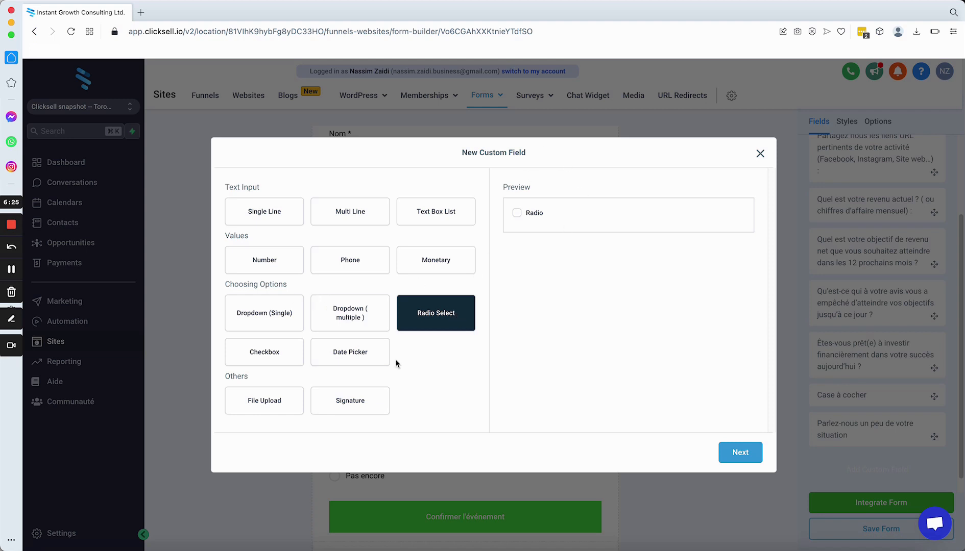
pyautogui.click(266, 323)
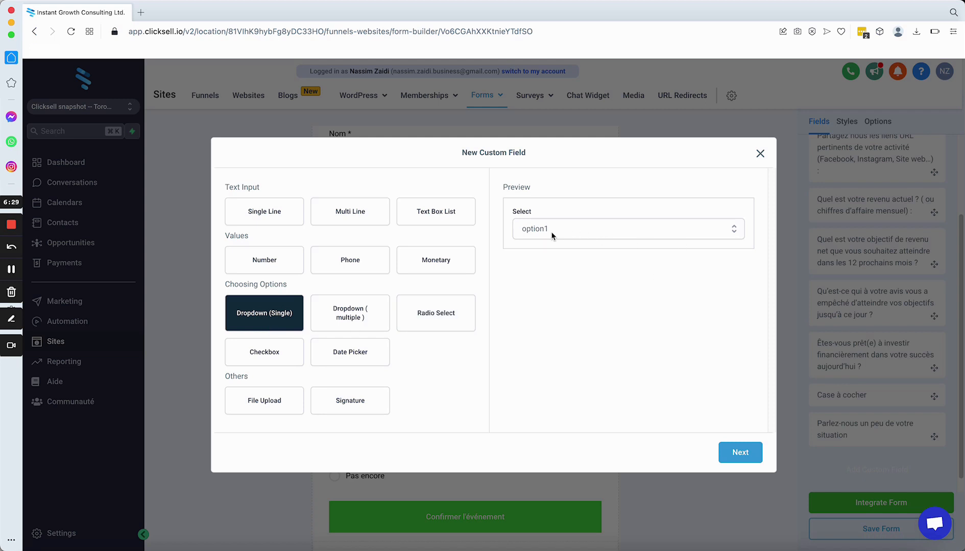
pyautogui.click(419, 311)
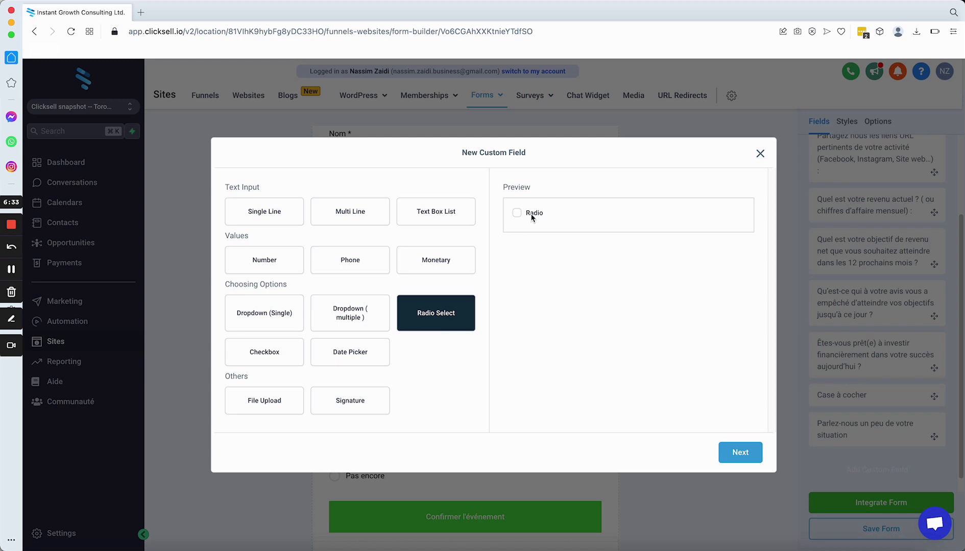
pyautogui.click(537, 216)
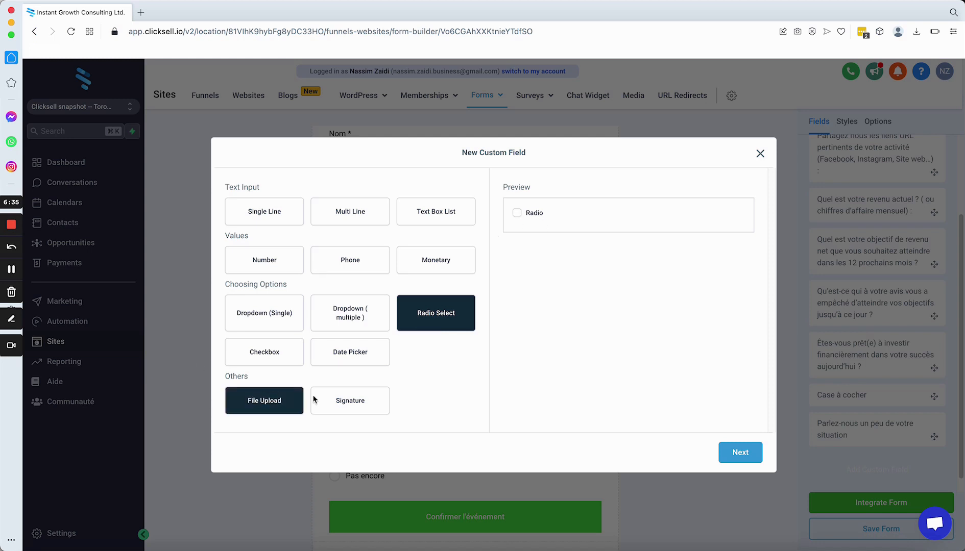
pyautogui.click(250, 358)
# Step: Choose Radio Select as the new custom field's type and enter "Est-vous pret" as its name
pyautogui.click(426, 327)
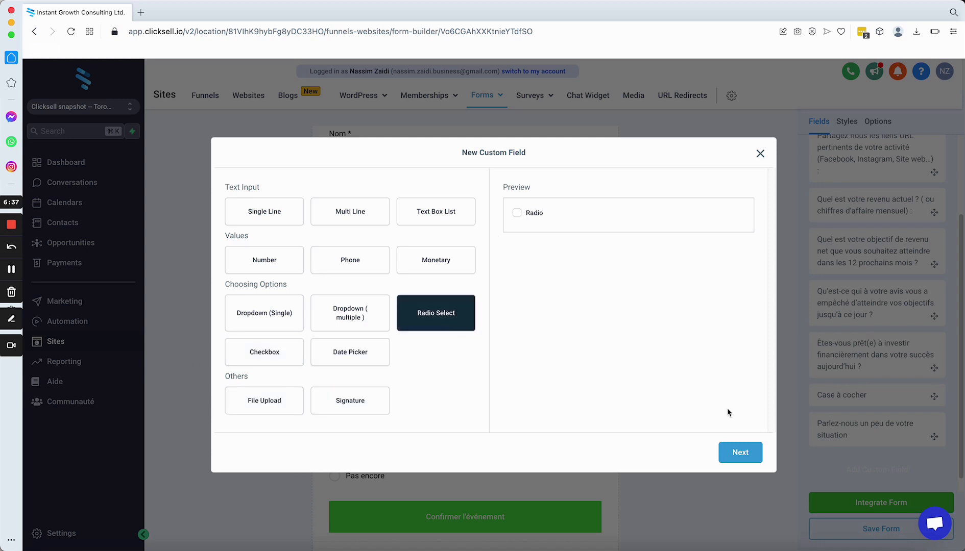
pyautogui.click(752, 451)
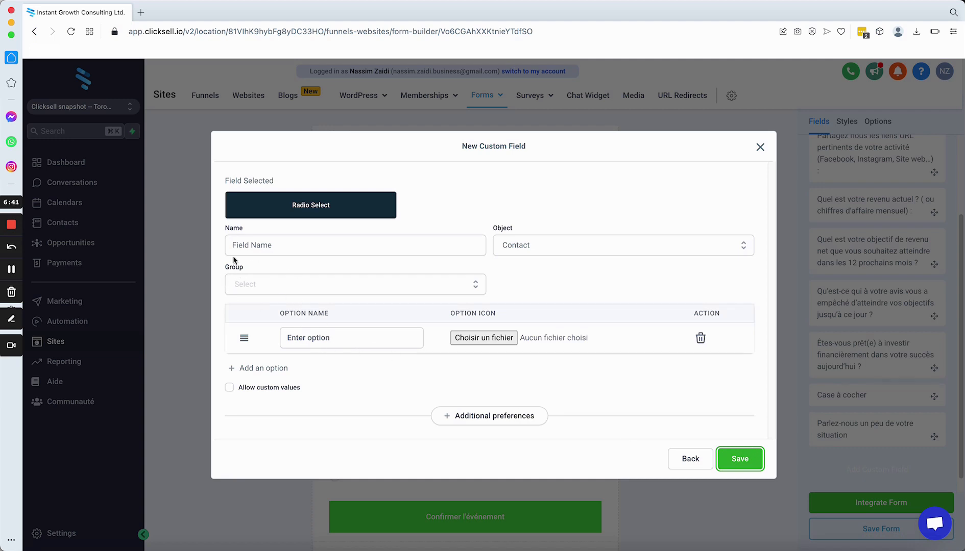
pyautogui.click(265, 243)
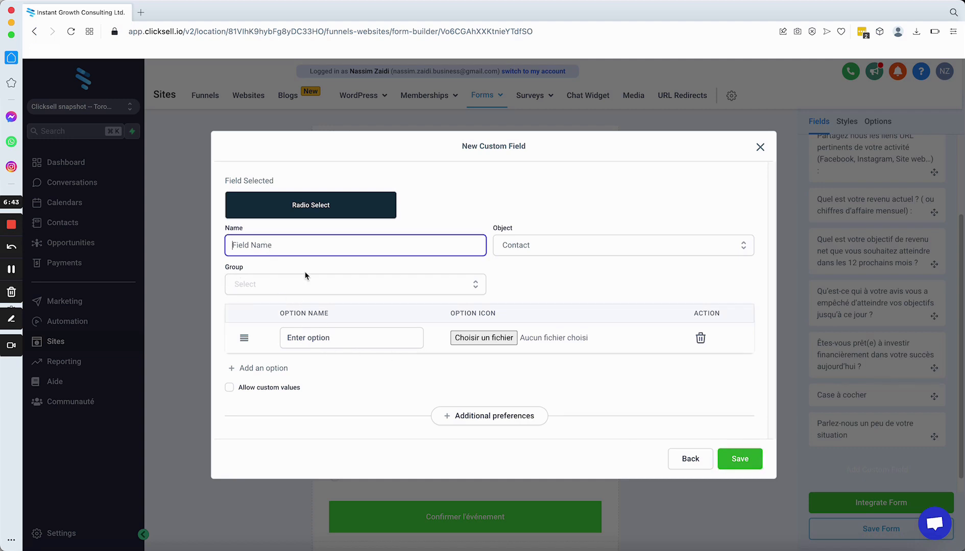
pyautogui.write('Est-vous pret')
# Step: Correct the spelling of the custom field's name to "Êtes-vous prêt"
pyautogui.rightClick(270, 246)
pyautogui.click(271, 247)
pyautogui.rightClick(271, 246)
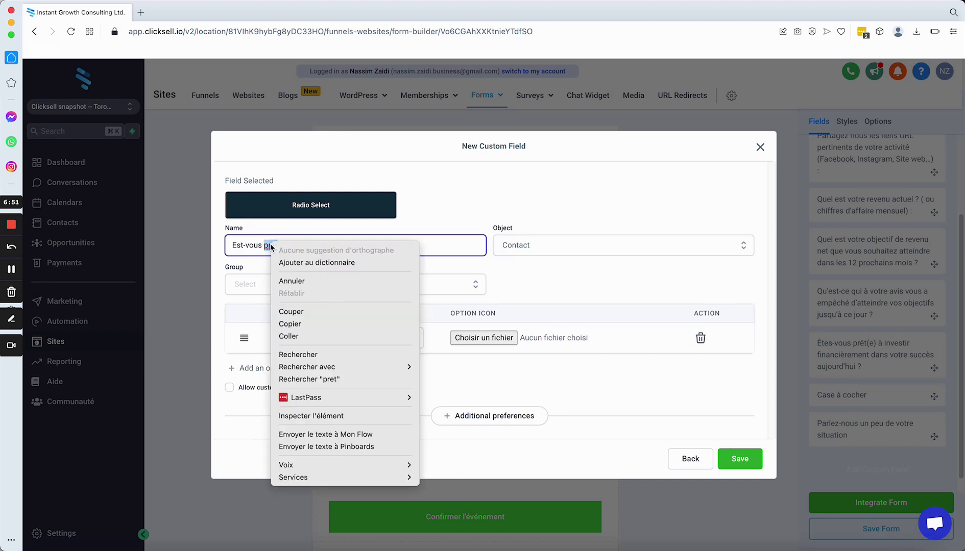
pyautogui.click(270, 247)
pyautogui.tripleClick(258, 246)
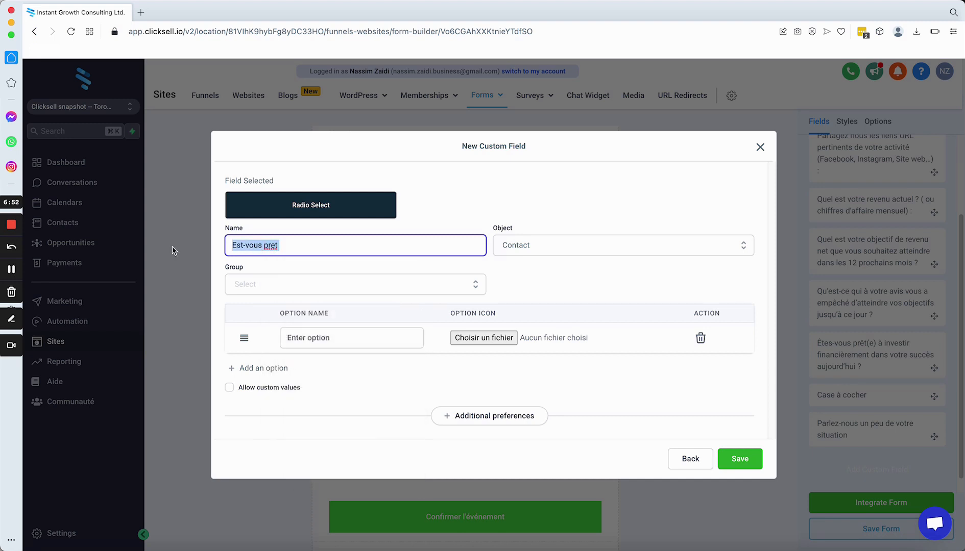
pyautogui.click(7, 263)
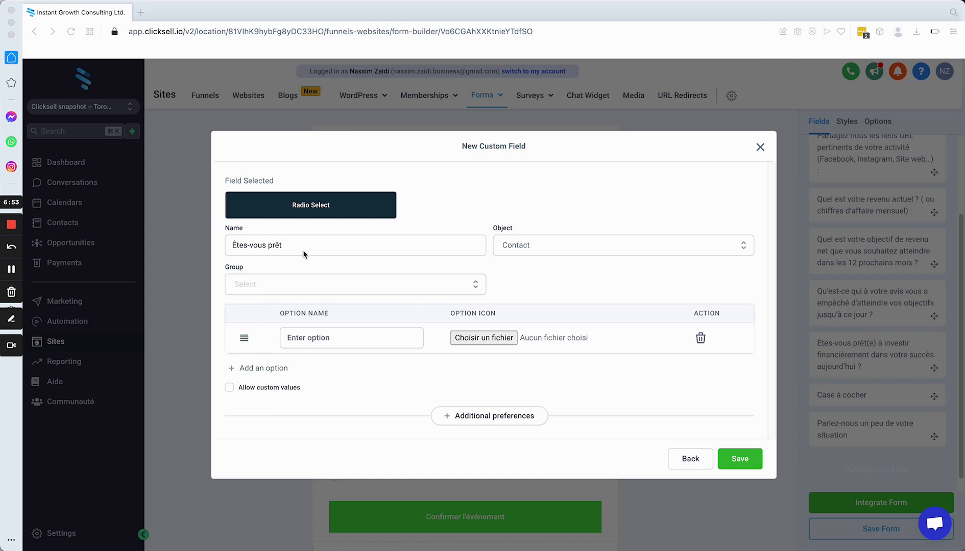
# Step: Complete the custom field's name as "Êtes-vous prêt à investir financièrement ?", correcting the spelling of the last word
pyautogui.click(303, 250)
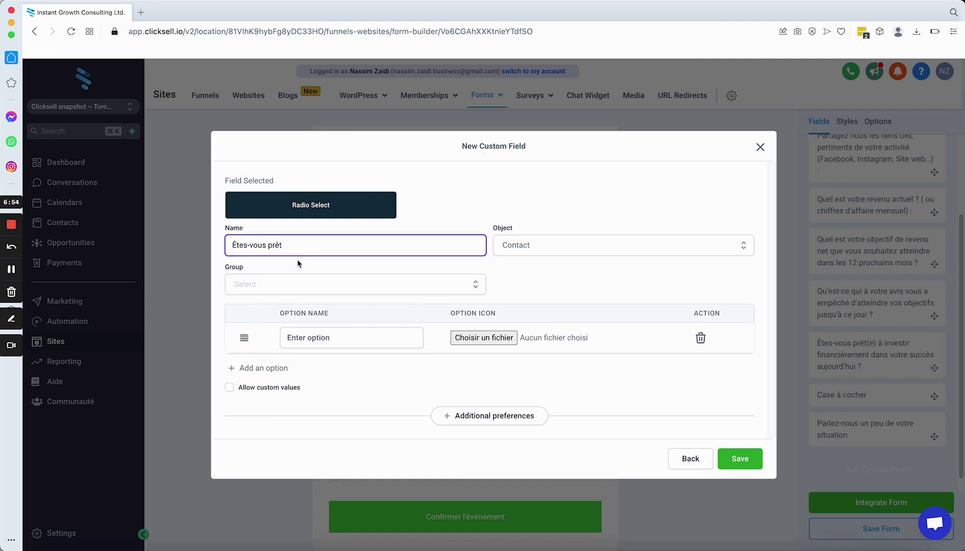
pyautogui.write('à inv')
pyautogui.write('est')
pyautogui.write('ir financ')
pyautogui.write('ié')
pyautogui.write('ren')
pyautogui.write('èremnt')
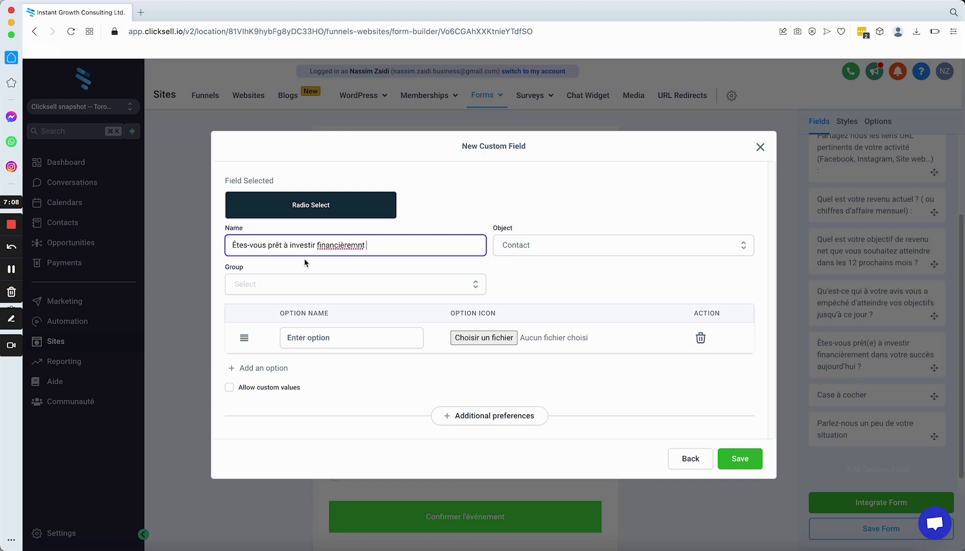
pyautogui.rightClick(323, 246)
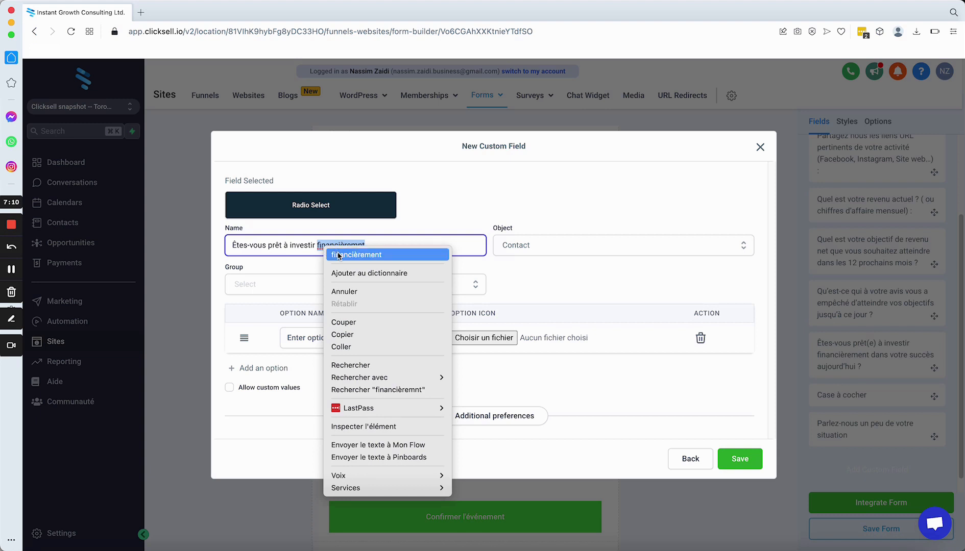
pyautogui.click(337, 254)
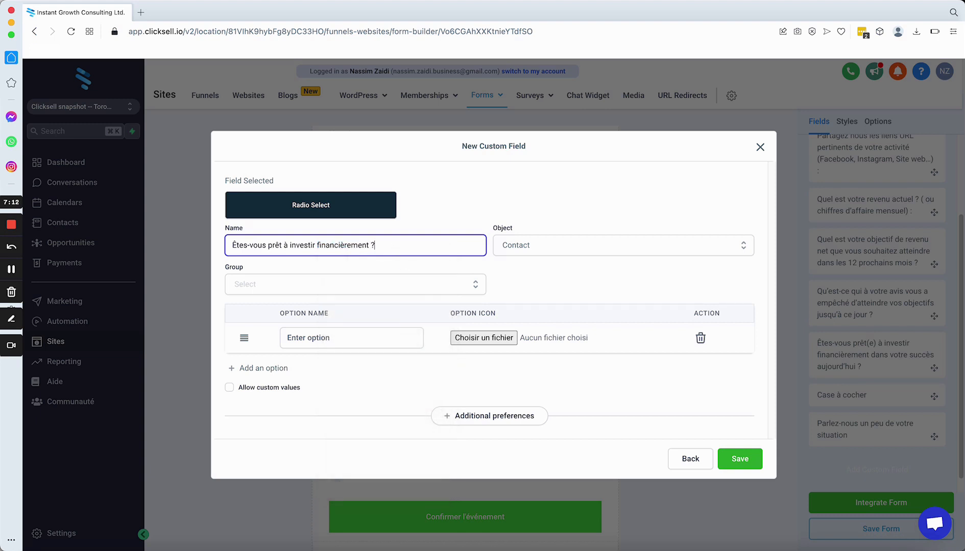
pyautogui.write('?')
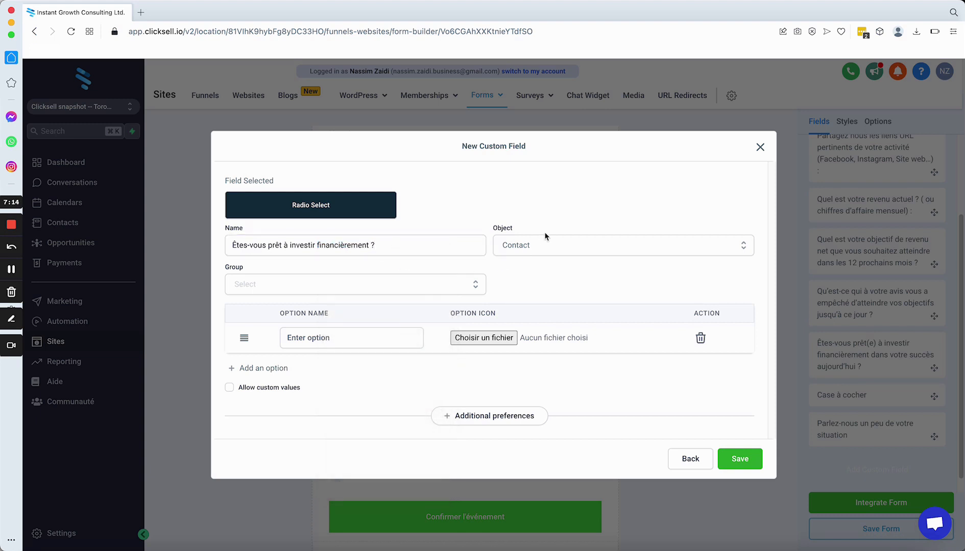
# Step: Keep Contact as the field's object and add the two answer options "Oui" and "Non"
pyautogui.click(554, 252)
pyautogui.click(559, 252)
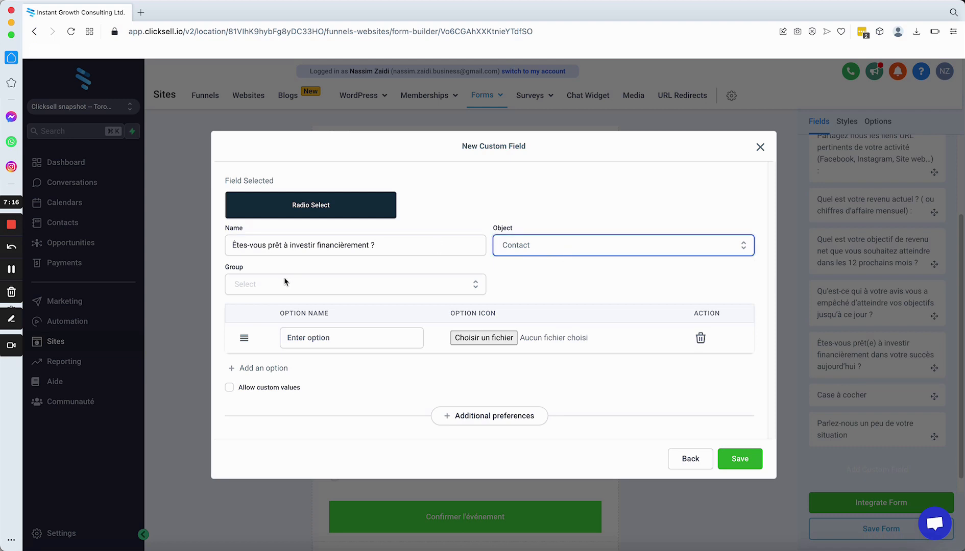
pyautogui.click(323, 339)
pyautogui.write('n')
pyautogui.press('BackSpace')
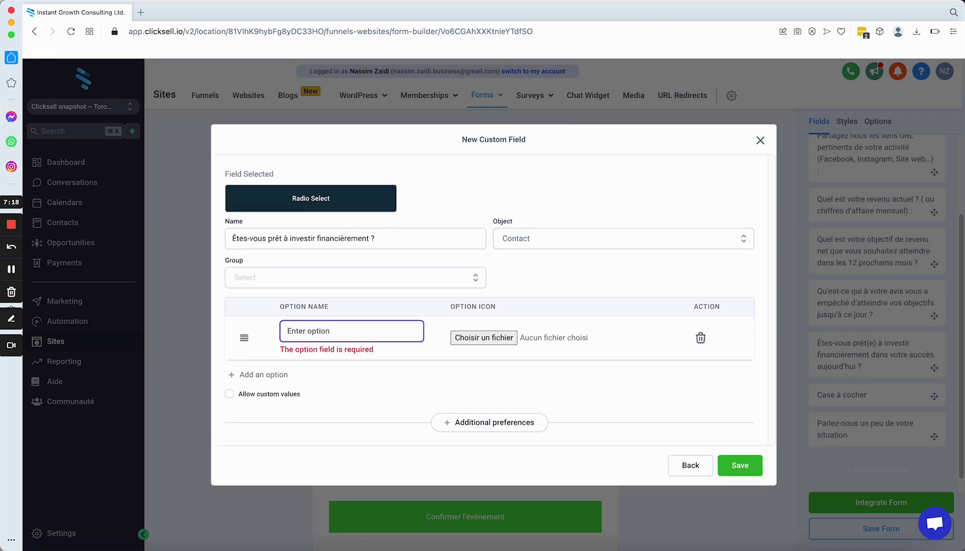
pyautogui.write('Oui')
pyautogui.click(271, 369)
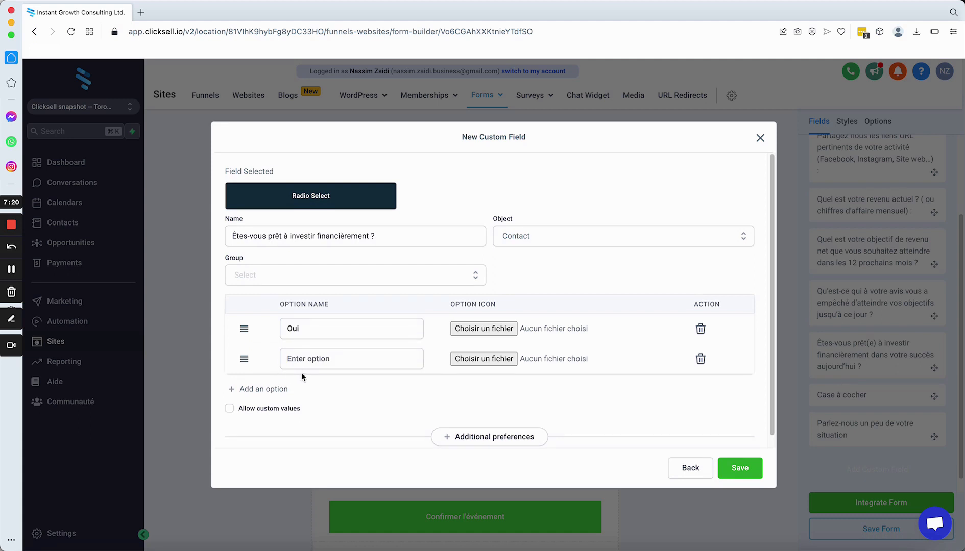
pyautogui.write('Non')
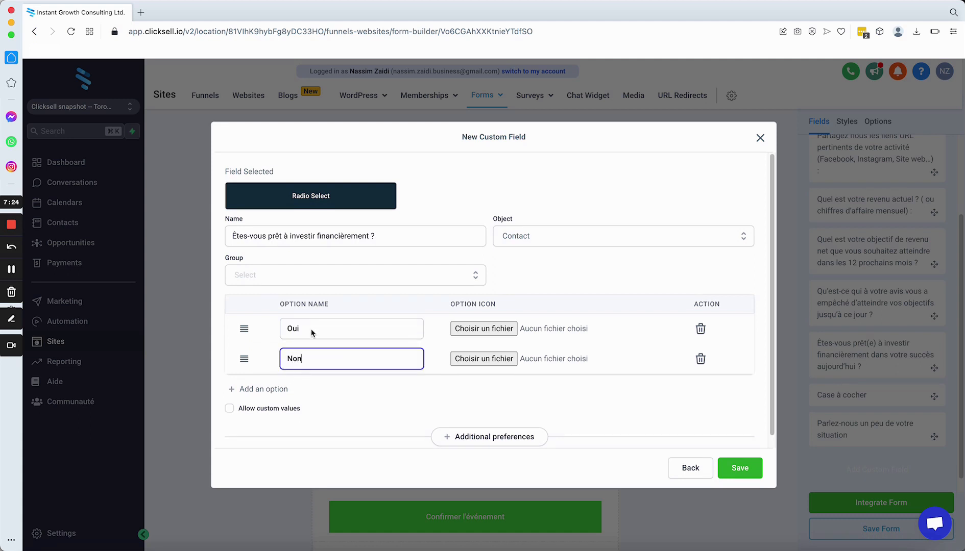
# Step: Assign the radio field to the group "Candidature pour le coaching" and save it
pyautogui.click(738, 474)
pyautogui.click(300, 278)
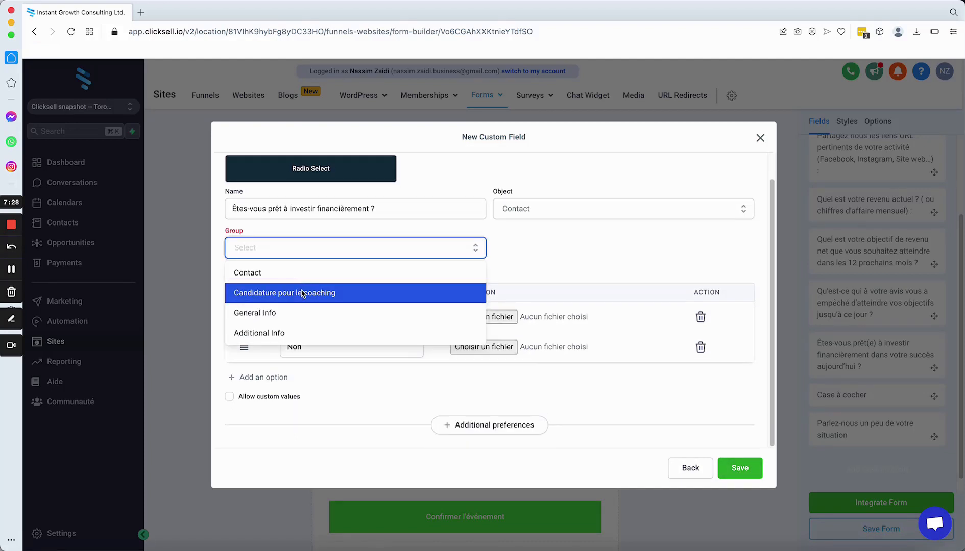
pyautogui.click(304, 292)
pyautogui.click(752, 472)
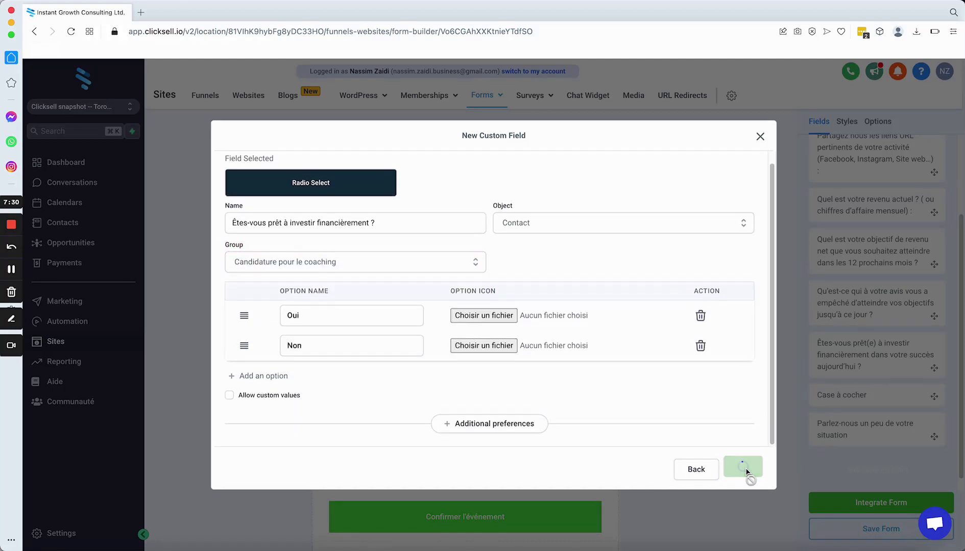
# Step: Place the "Êtes-vous prêt à investir financièrement ?" field between Pays and "Parlez-nous un peu de votre situation", and make it required
pyautogui.scroll(-2, 853, 432)
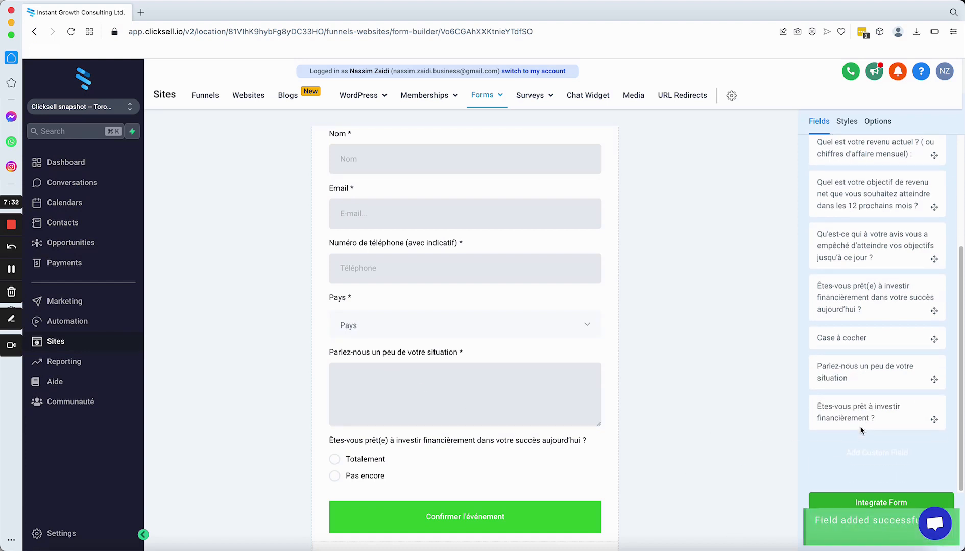
pyautogui.moveTo(871, 417); pyautogui.dragTo(516, 361)
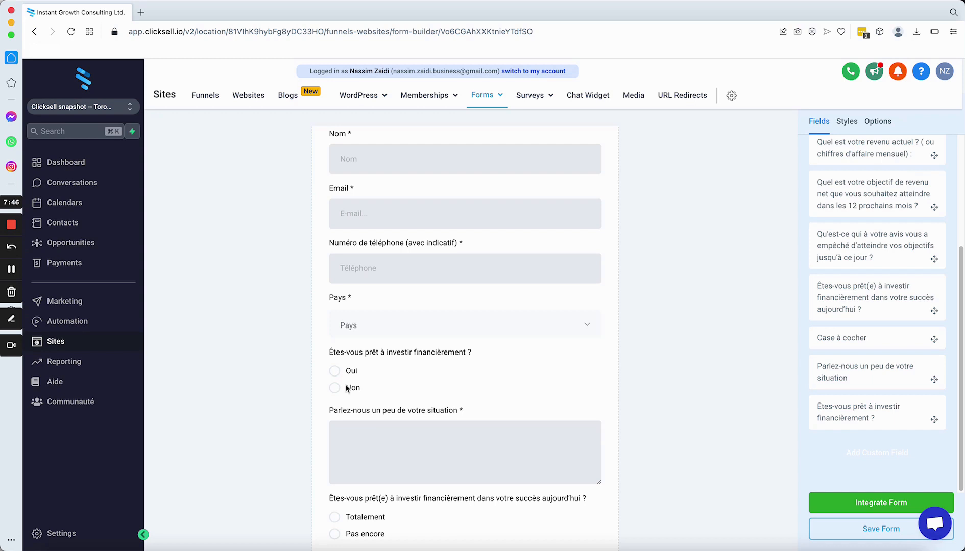
pyautogui.click(388, 385)
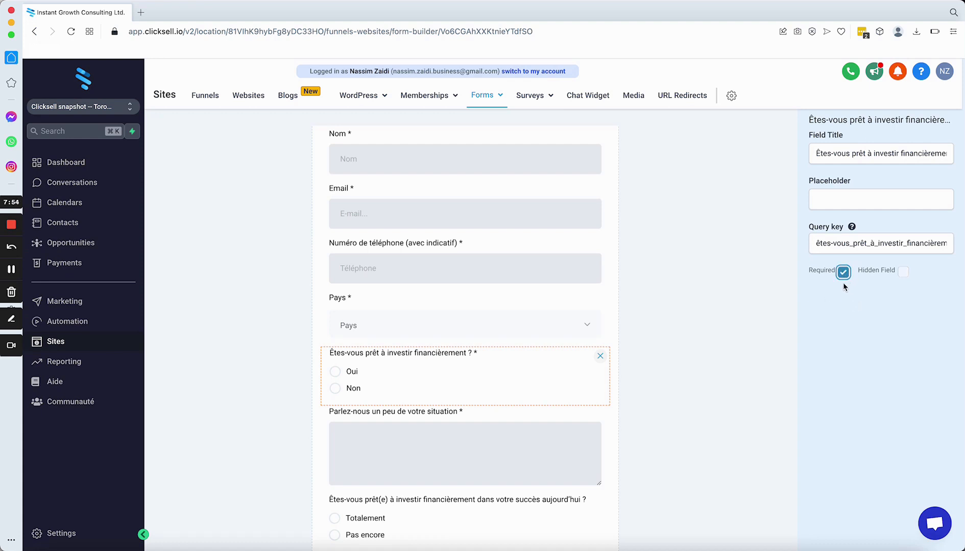
pyautogui.click(669, 389)
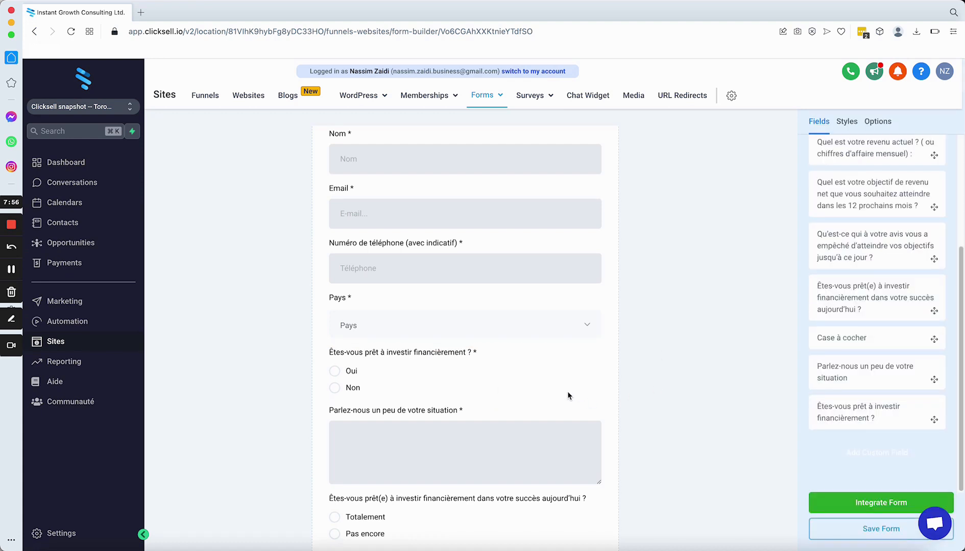
# Step: Remove the "Êtes-vous prêt à investir financièrement ?" question from the form
pyautogui.click(576, 382)
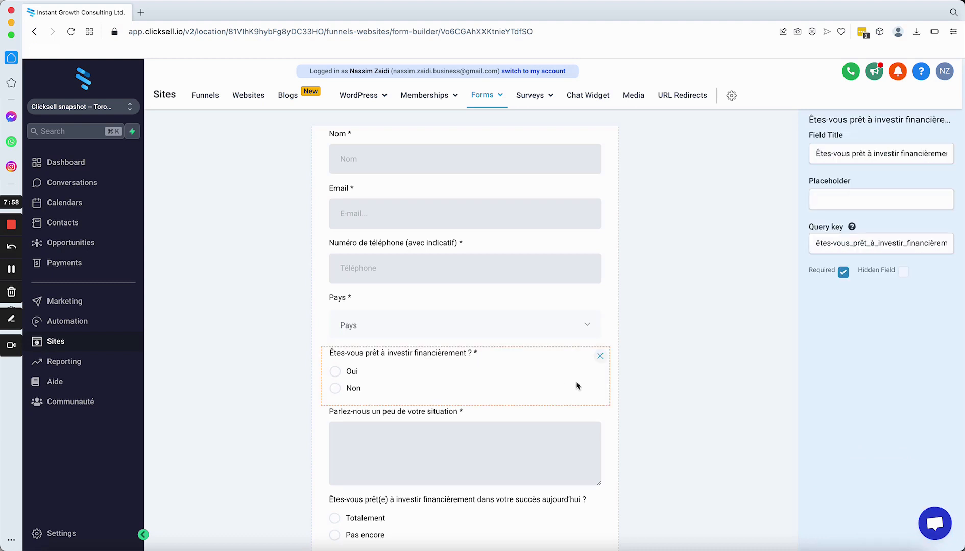
pyautogui.click(600, 356)
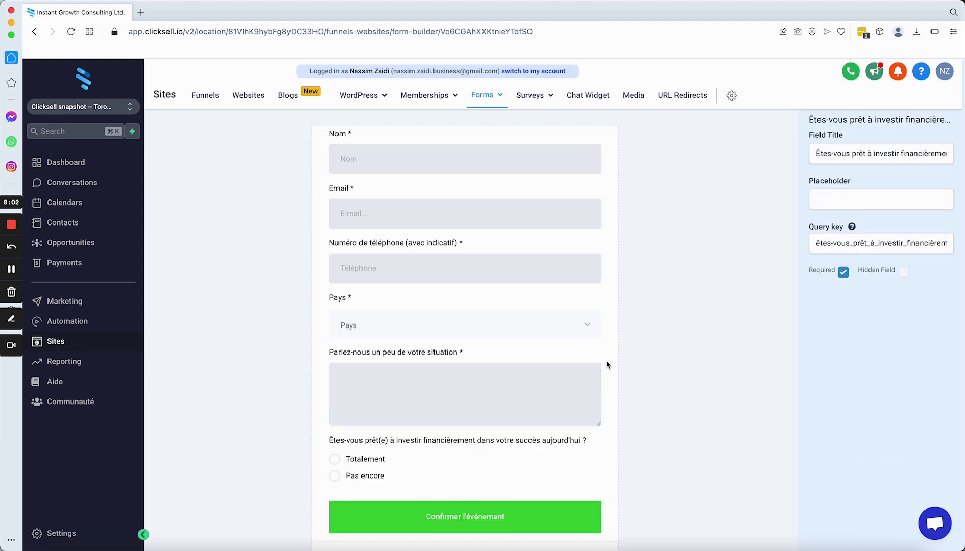
pyautogui.scroll(-3, 673, 438)
pyautogui.click(689, 290)
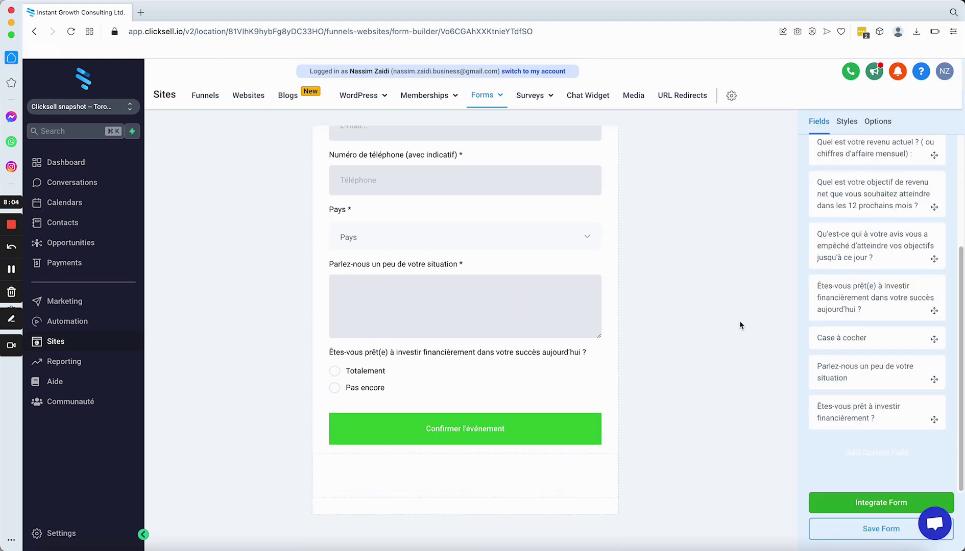
# Step: Leave the form editor for the automation workflows without saving the form changes
pyautogui.scroll(5, 359, 355)
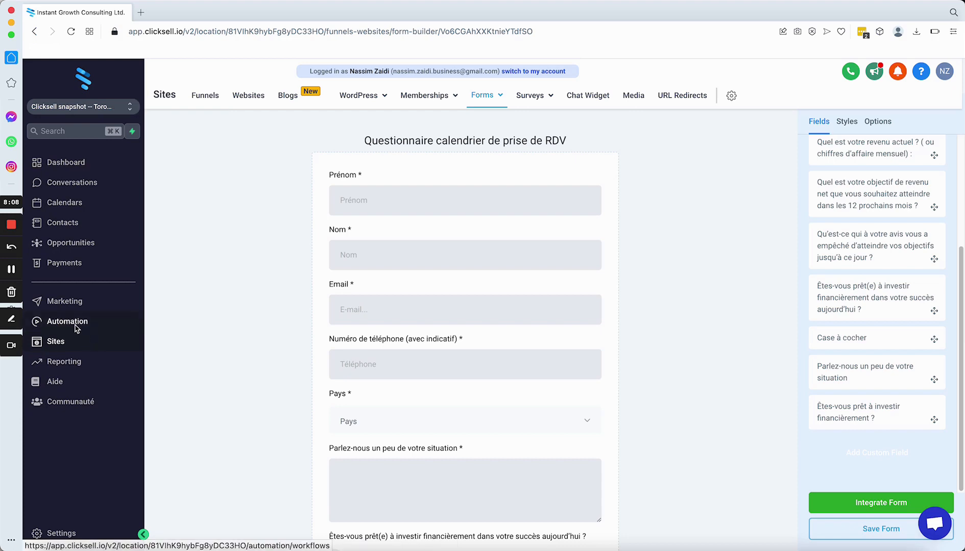
pyautogui.click(51, 322)
pyautogui.click(655, 178)
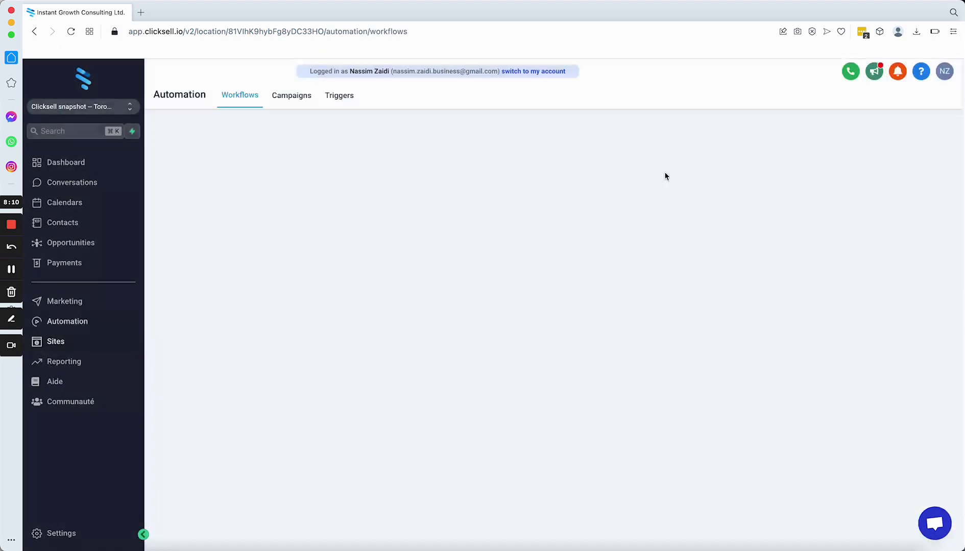
# Step: Reopen the "Questionnaire calendrier de prise de RDV" form from the form builder list and review its questions
pyautogui.click(60, 341)
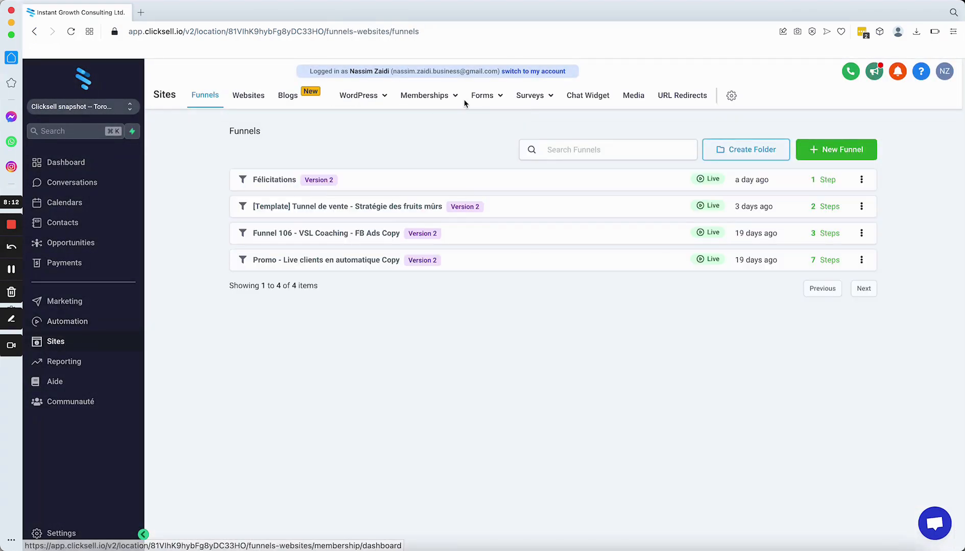
pyautogui.click(482, 95)
pyautogui.click(459, 121)
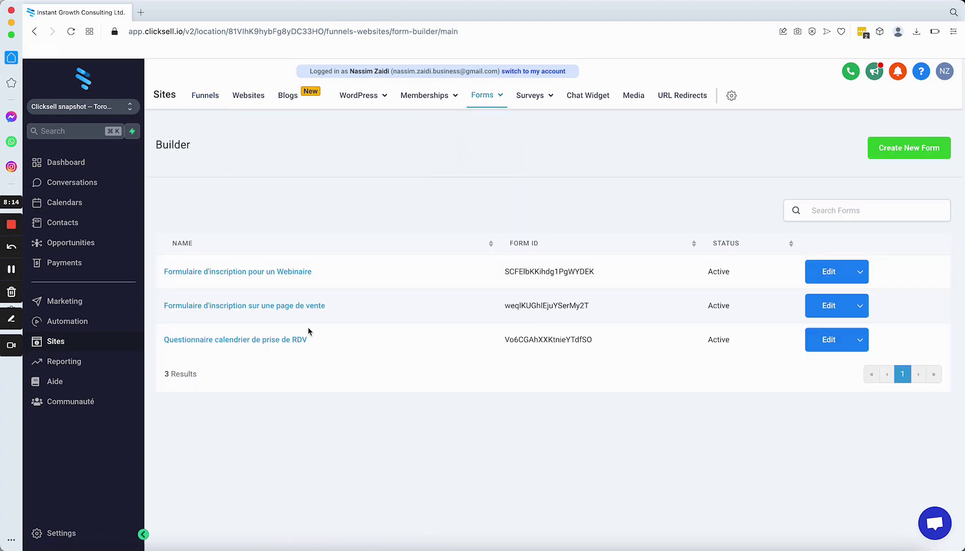
pyautogui.click(234, 339)
pyautogui.scroll(-10, 384, 358)
pyautogui.scroll(10, 383, 354)
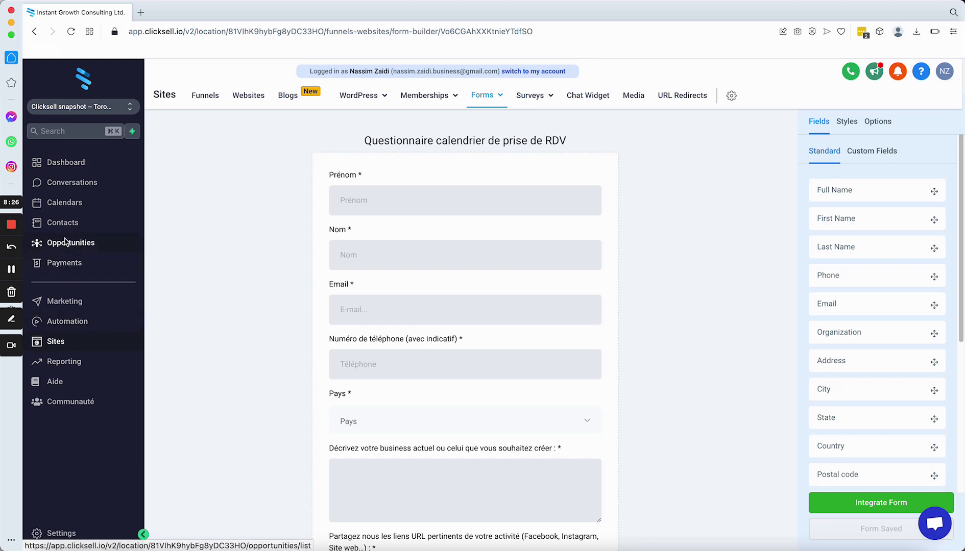
# Step: Enable the 24h time format in the calendar preferences and save them
pyautogui.click(67, 203)
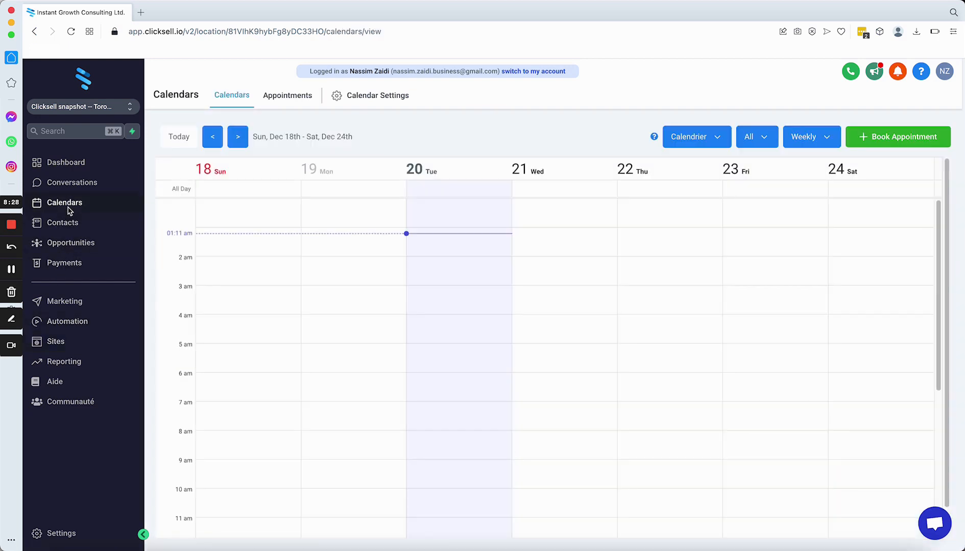
pyautogui.click(368, 98)
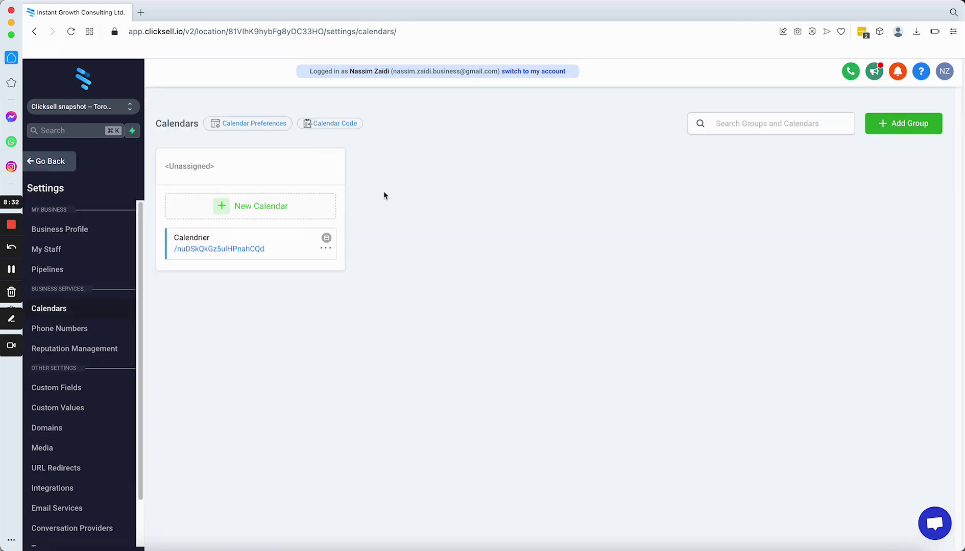
pyautogui.click(248, 122)
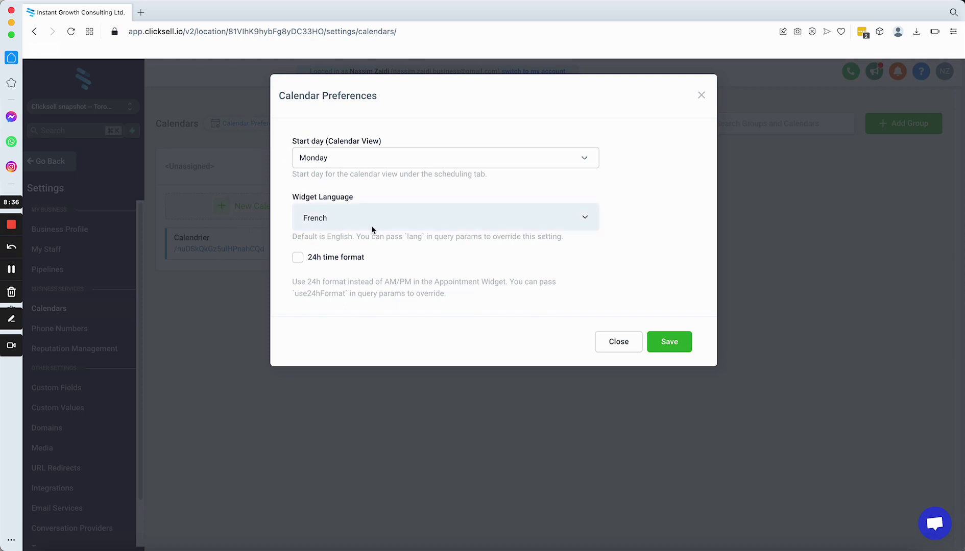
pyautogui.click(297, 259)
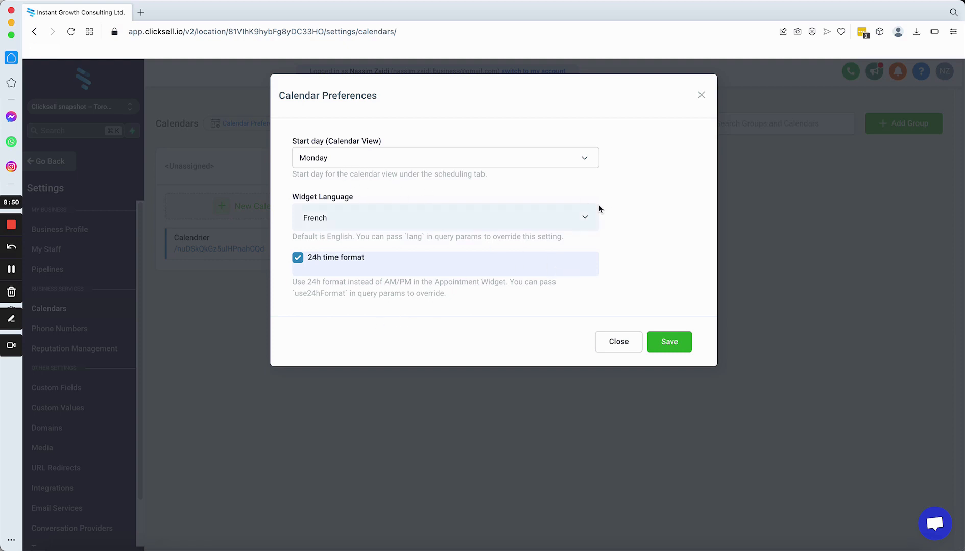
pyautogui.click(670, 342)
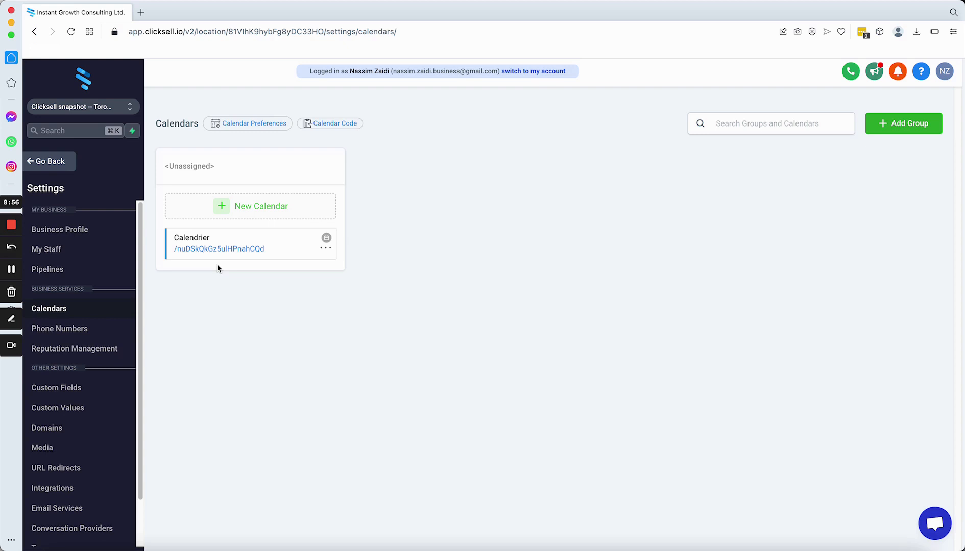
pyautogui.click(326, 249)
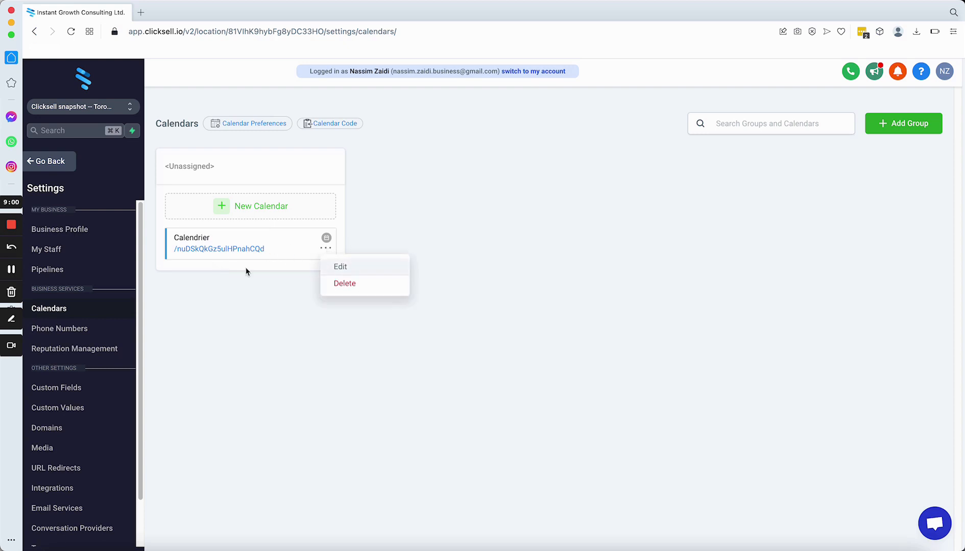
pyautogui.click(273, 308)
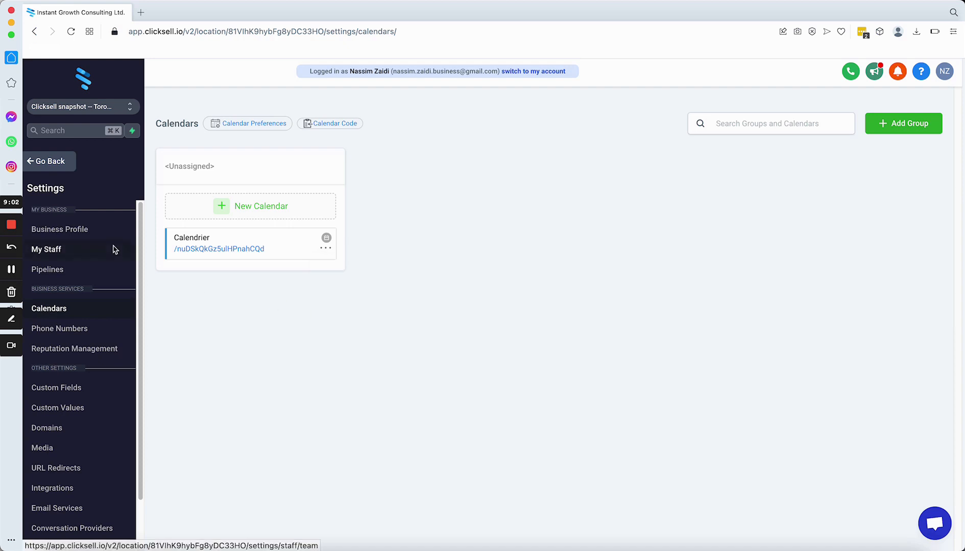
pyautogui.click(249, 209)
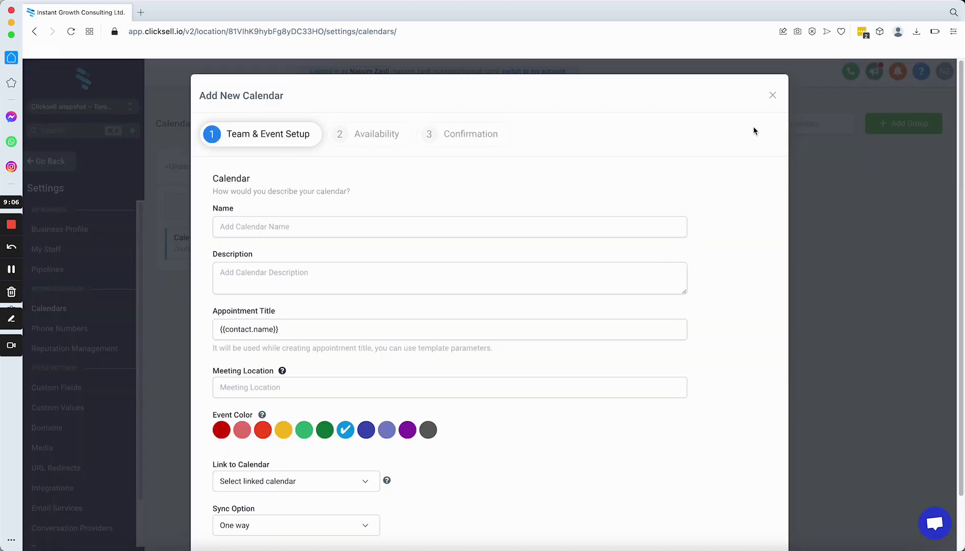
pyautogui.click(776, 96)
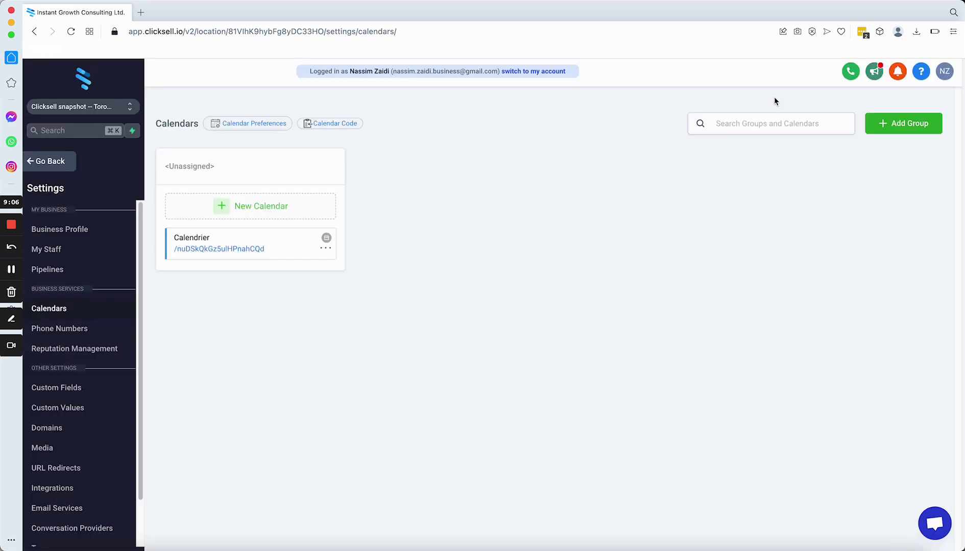
# Step: Open the "Calendrier" calendar for editing and review its appointment title and meeting location fields
pyautogui.click(327, 249)
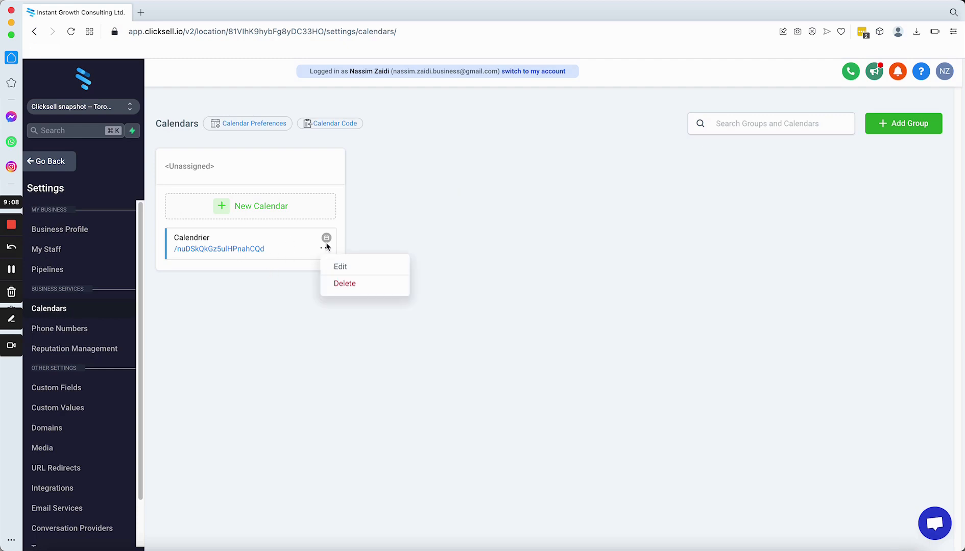
pyautogui.click(341, 266)
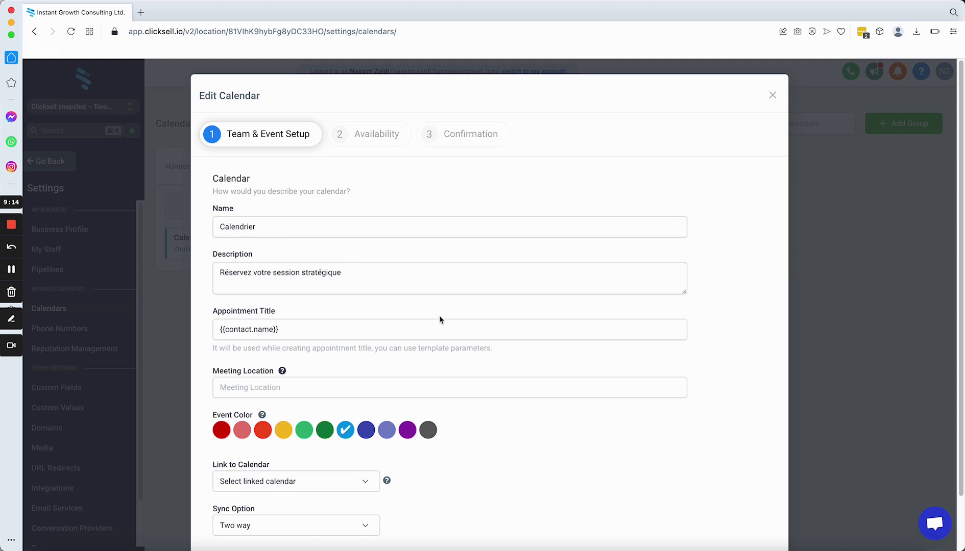
pyautogui.scroll(-2, 315, 337)
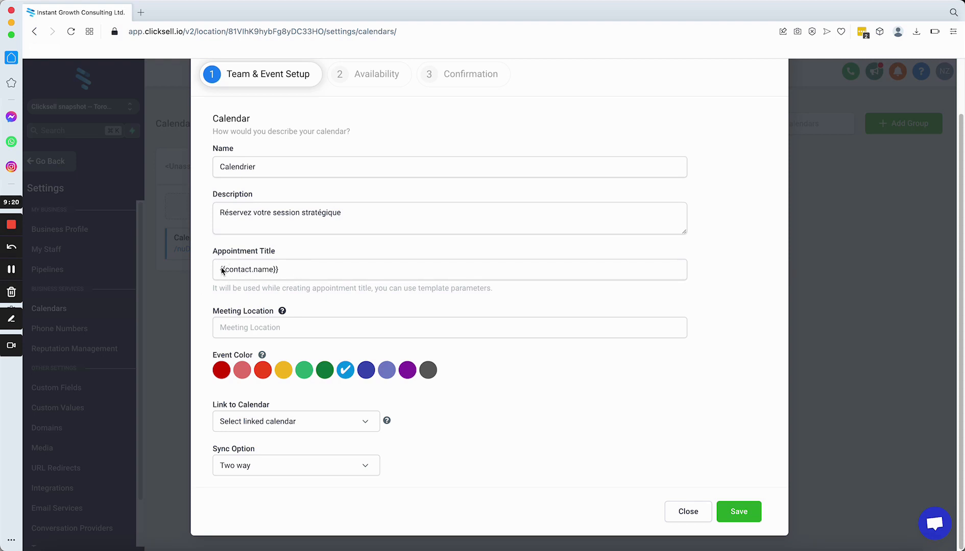
pyautogui.moveTo(296, 274); pyautogui.dragTo(202, 275)
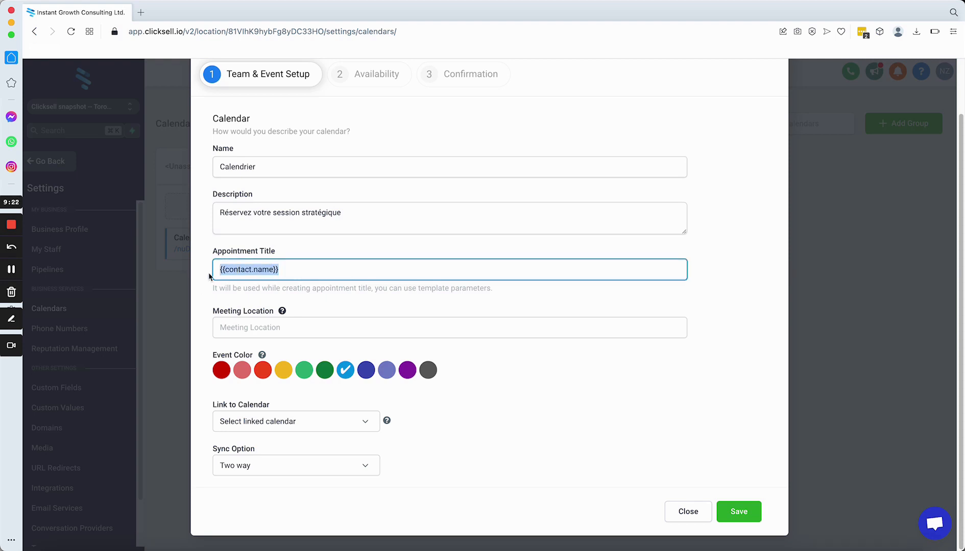
pyautogui.click(304, 275)
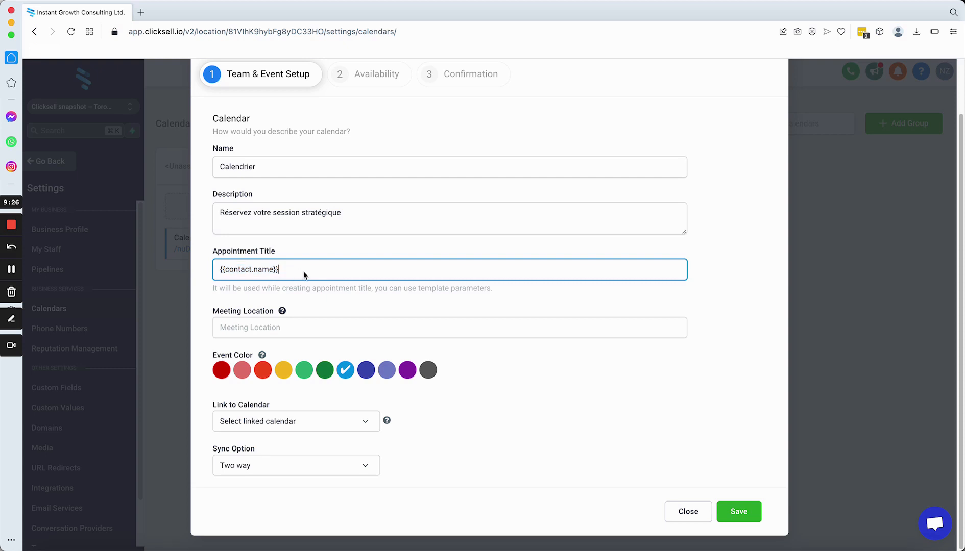
pyautogui.click(309, 336)
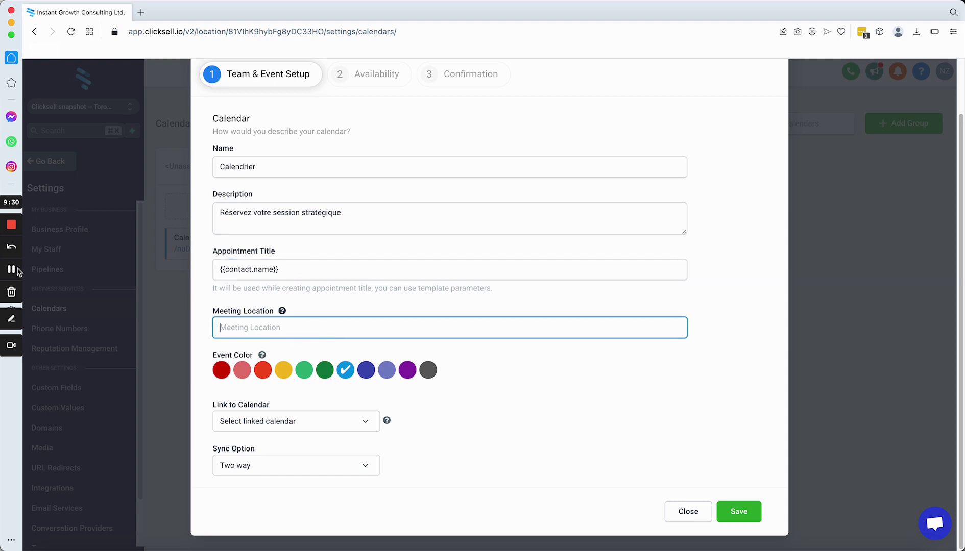
pyautogui.click(12, 270)
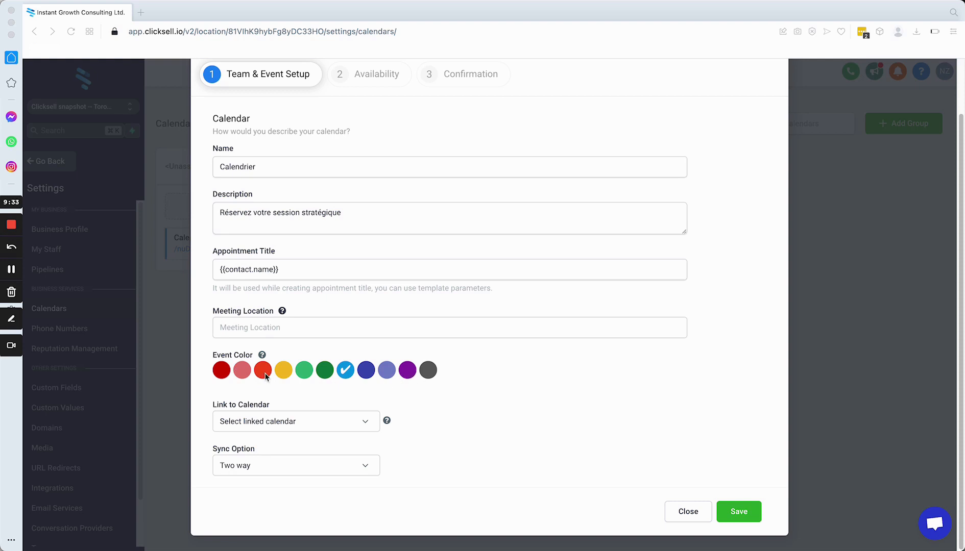
# Step: Link the calendar to the connected Google account's calendar and save the team and event setup
pyautogui.click(252, 428)
pyautogui.click(290, 424)
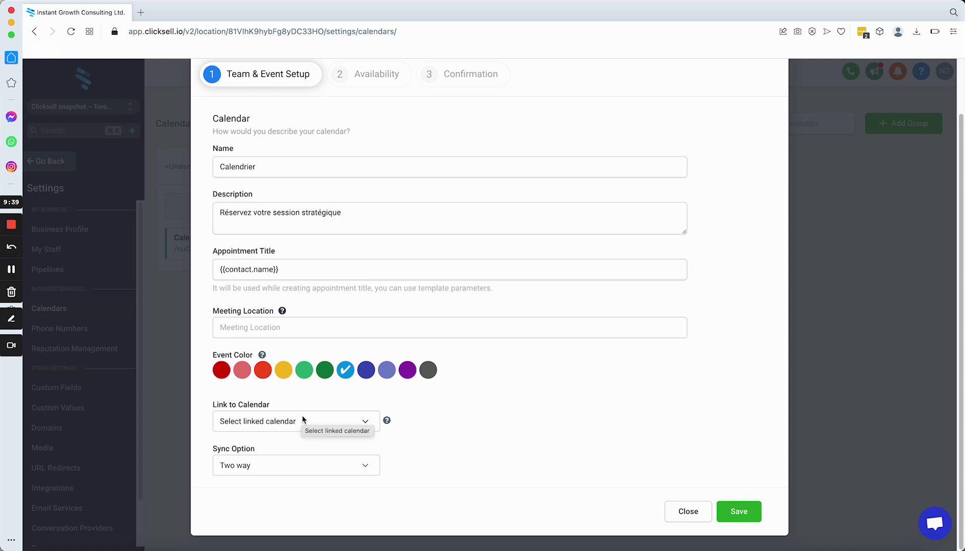
pyautogui.click(304, 420)
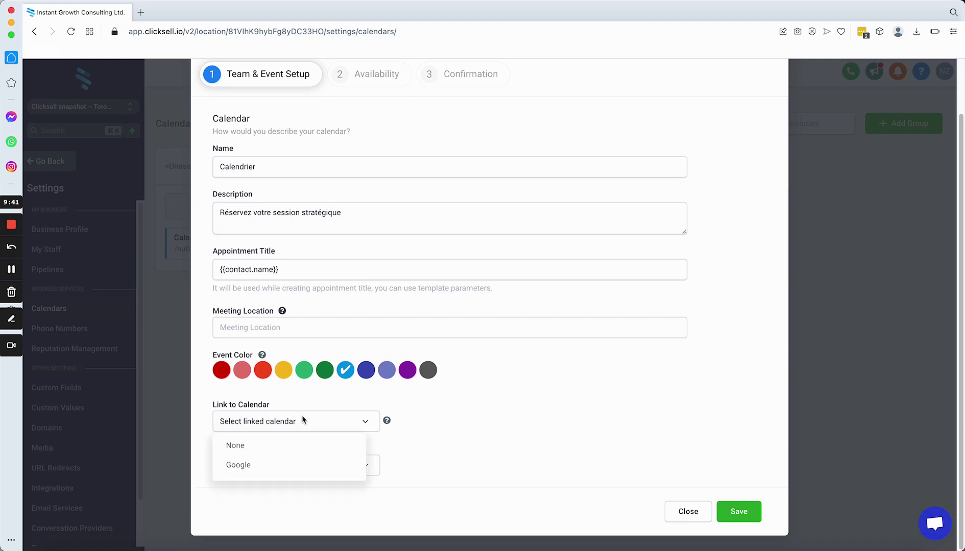
pyautogui.click(244, 465)
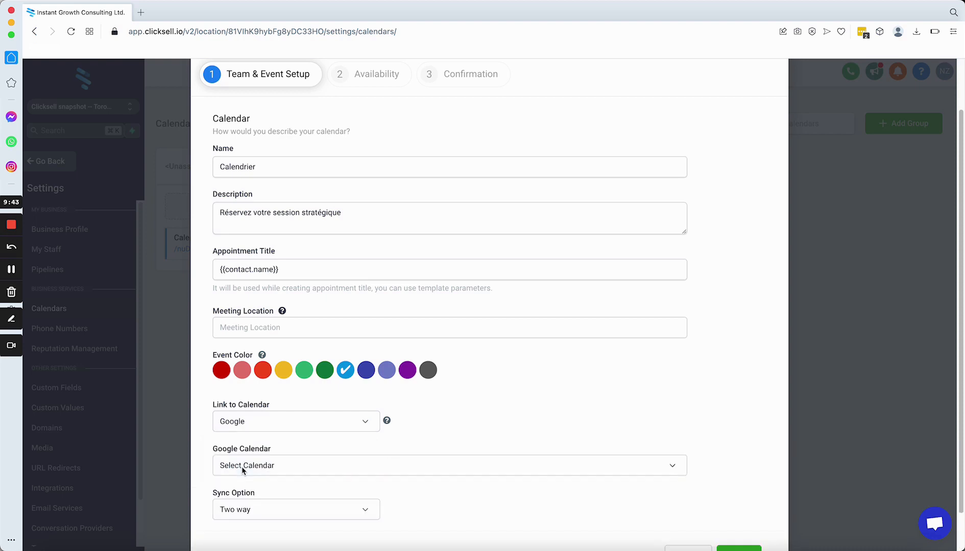
pyautogui.click(299, 465)
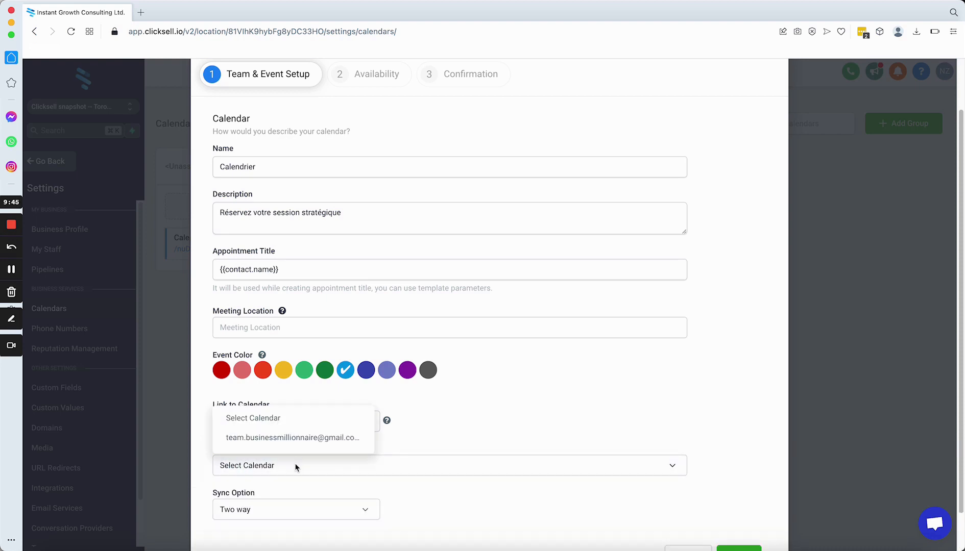
pyautogui.click(284, 440)
pyautogui.click(300, 515)
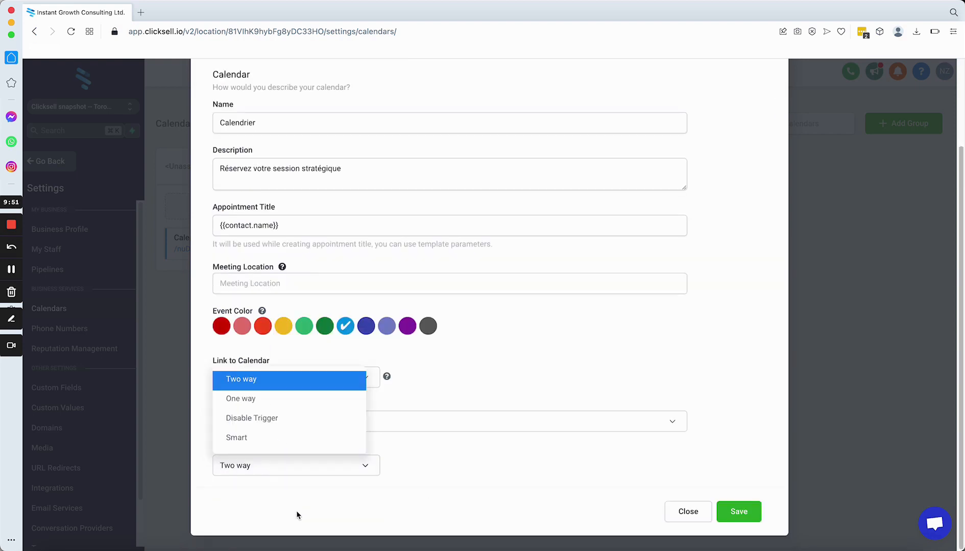
pyautogui.click(537, 385)
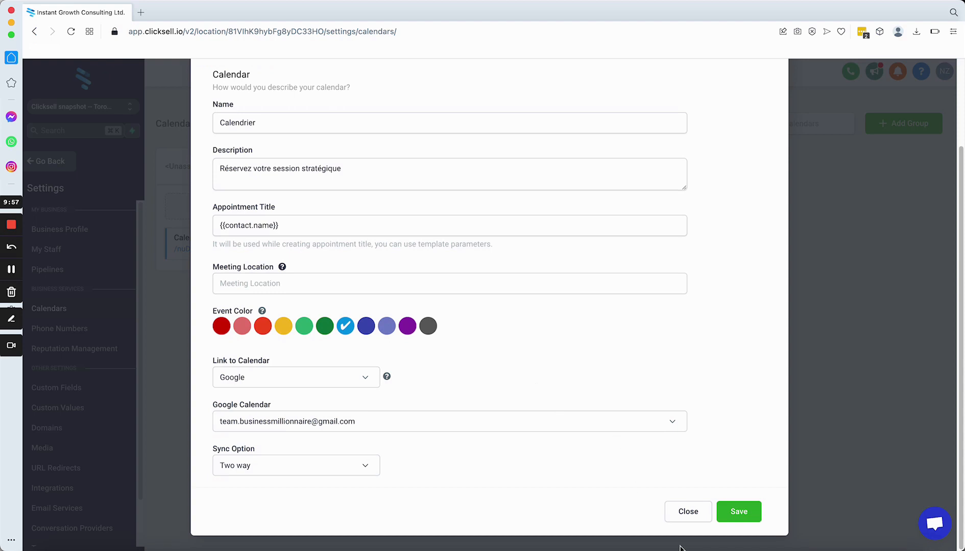
pyautogui.click(735, 519)
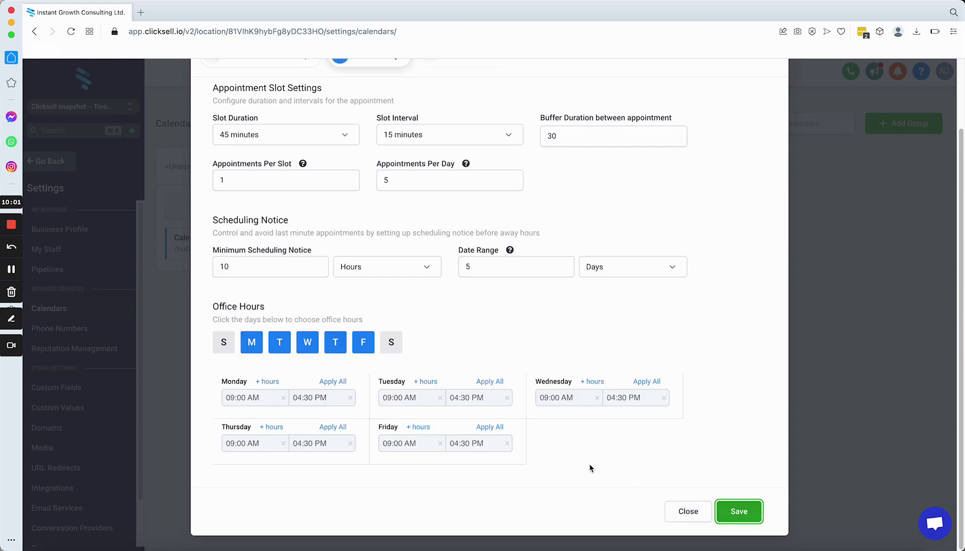
# Step: Review the availability settings and add Sunday and Saturday to the office hours
pyautogui.scroll(2, 499, 405)
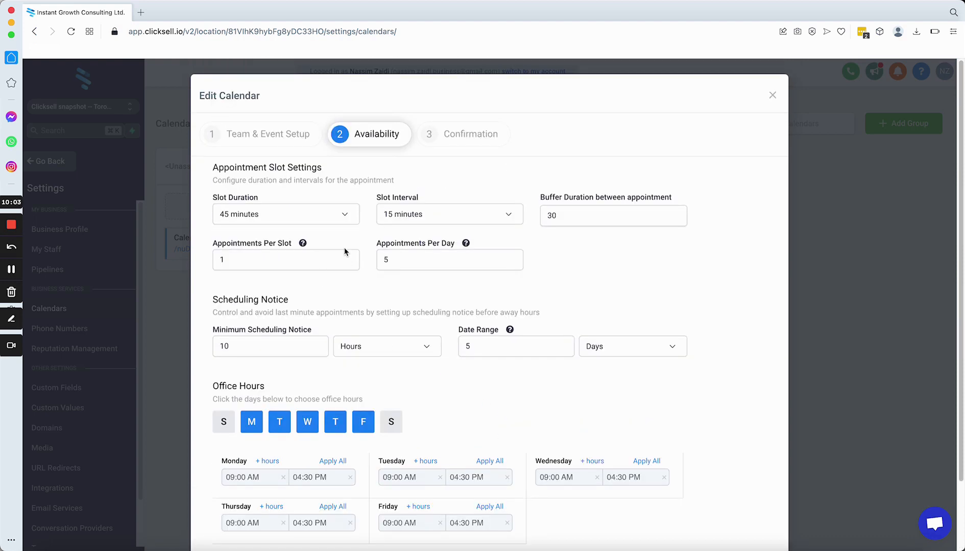
pyautogui.scroll(-2, 398, 342)
pyautogui.scroll(2, 399, 342)
pyautogui.scroll(-3, 335, 447)
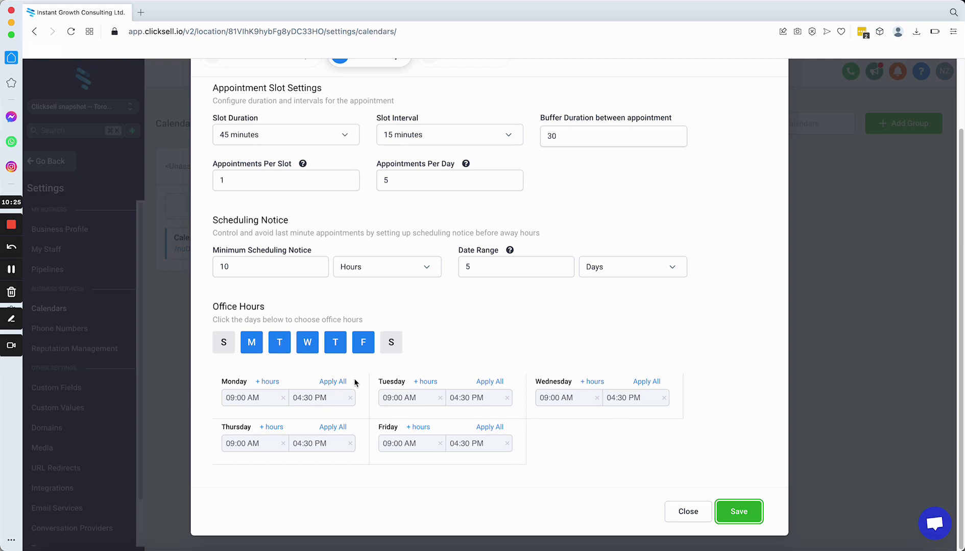
pyautogui.click(225, 347)
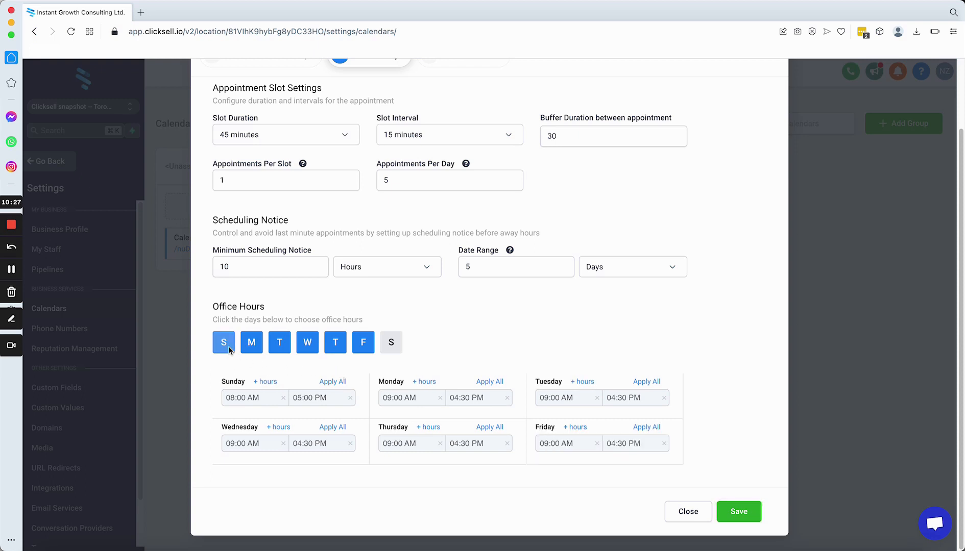
pyautogui.click(396, 342)
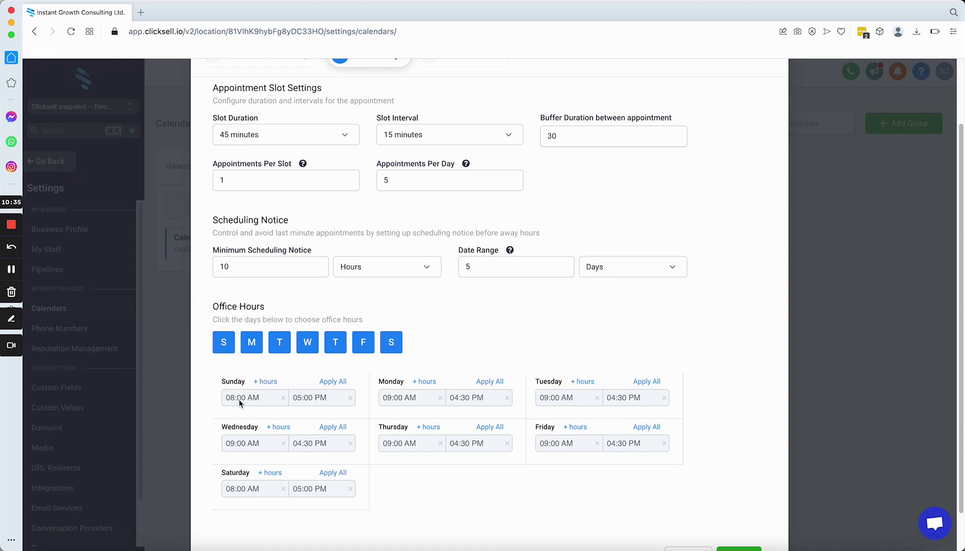
# Step: Set Sunday's office hours to end at 11:55 AM and apply Sunday's hours to all days
pyautogui.click(313, 400)
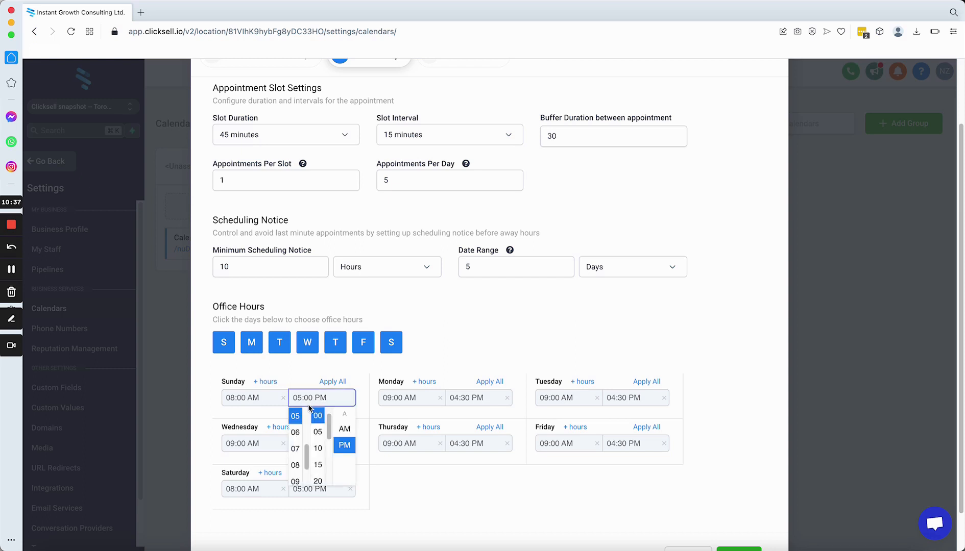
pyautogui.scroll(-2, 297, 432)
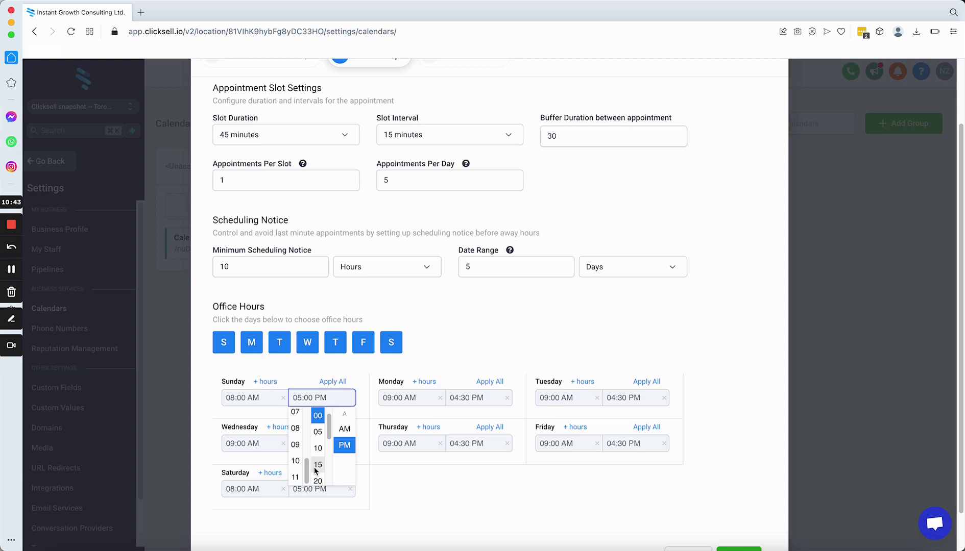
pyautogui.scroll(-5, 324, 450)
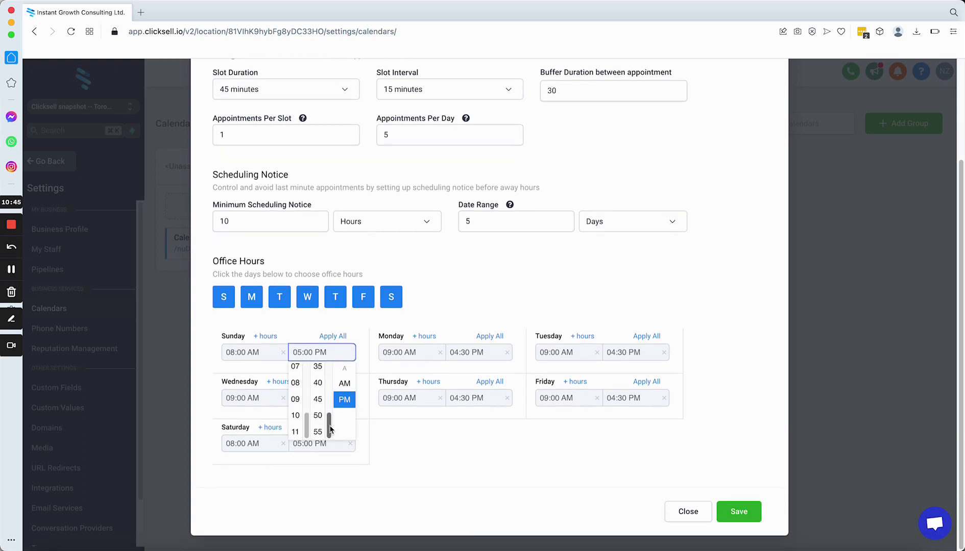
pyautogui.click(295, 432)
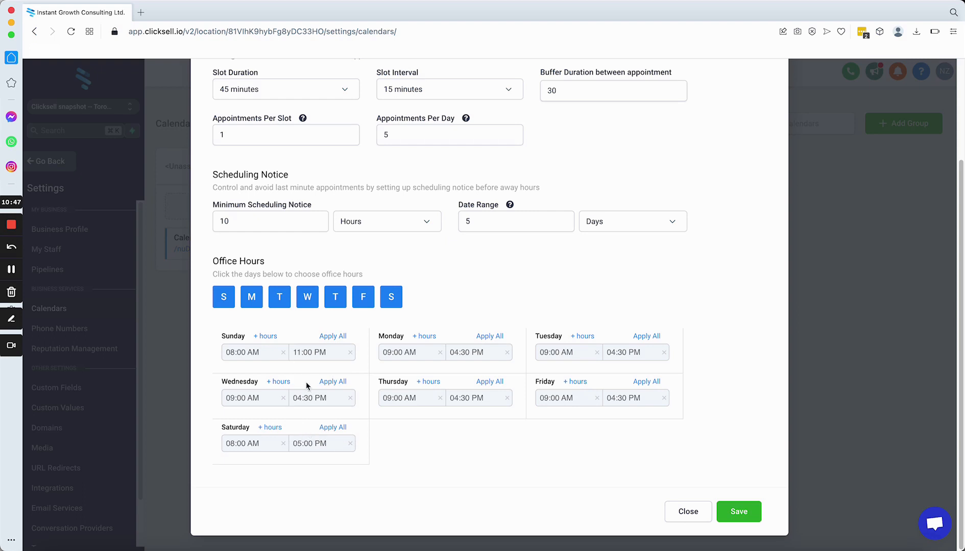
pyautogui.click(312, 356)
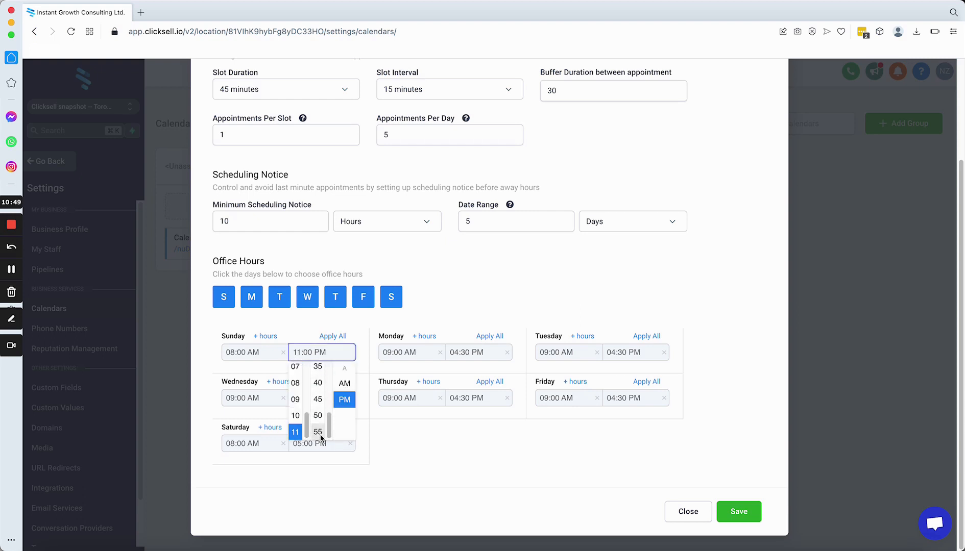
pyautogui.click(318, 431)
pyautogui.click(325, 357)
pyautogui.click(344, 378)
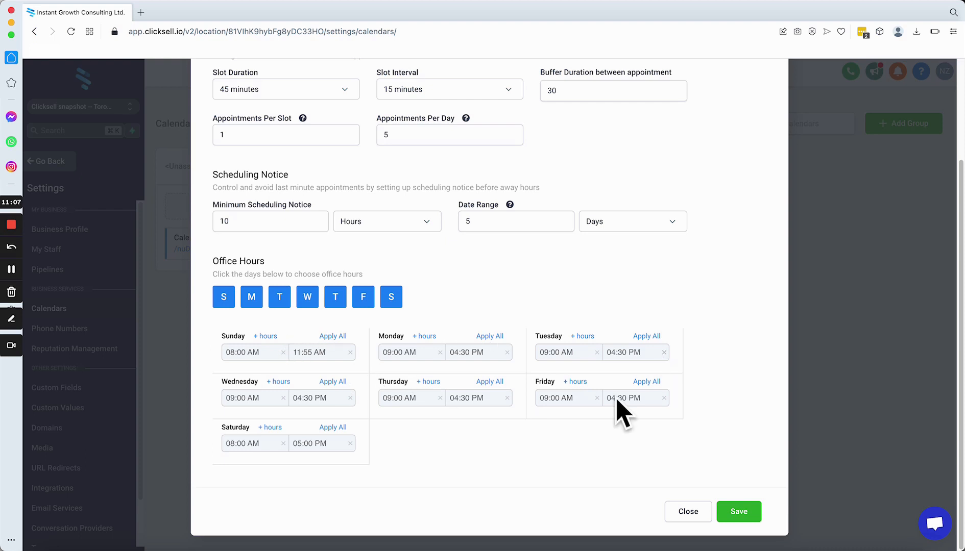
pyautogui.click(332, 336)
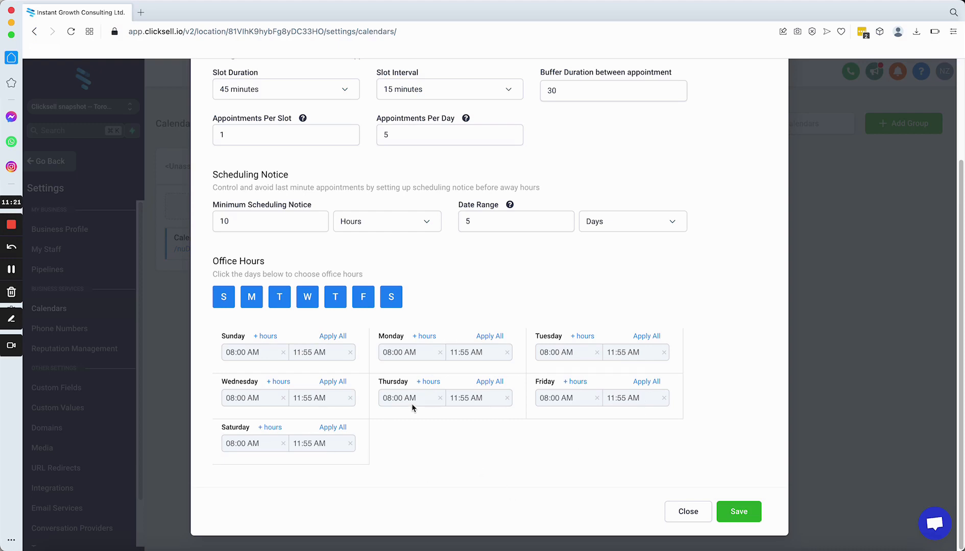
pyautogui.scroll(5, 388, 470)
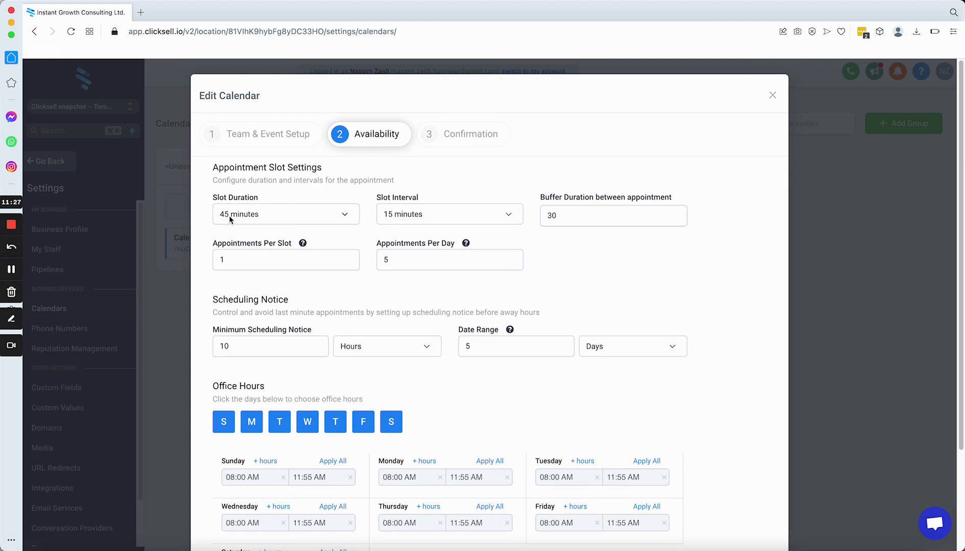
# Step: Review the slot duration options, the slot interval and the buffer duration between appointments
pyautogui.click(253, 215)
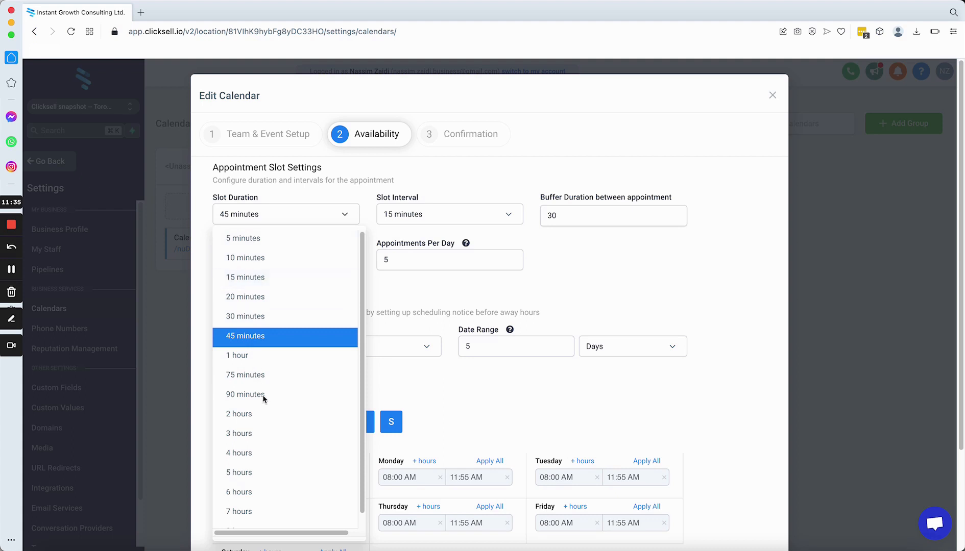
pyautogui.click(333, 219)
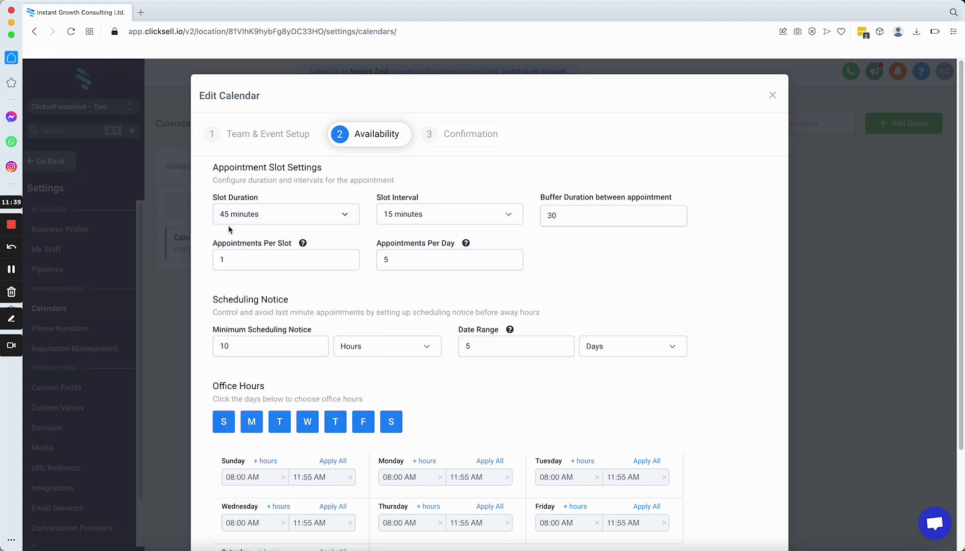
pyautogui.click(396, 220)
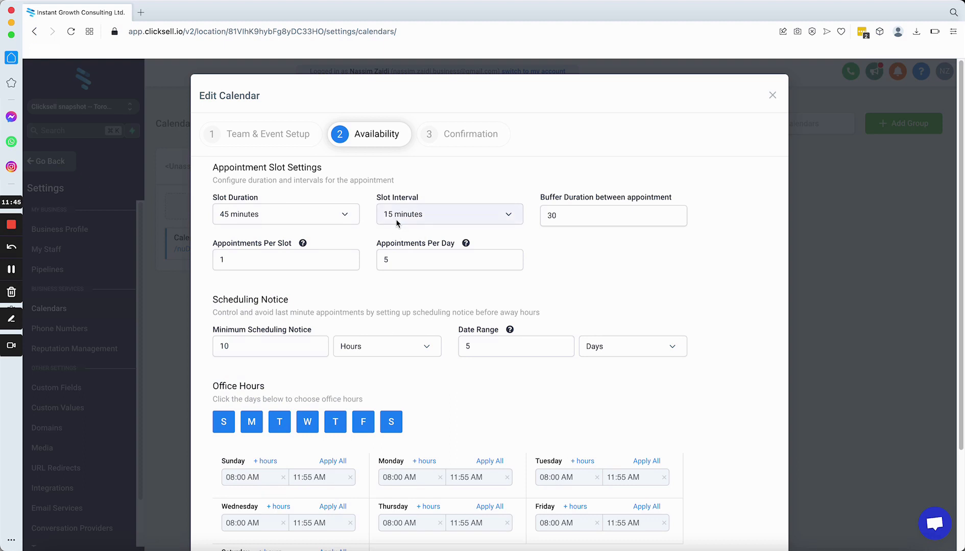
pyautogui.click(397, 222)
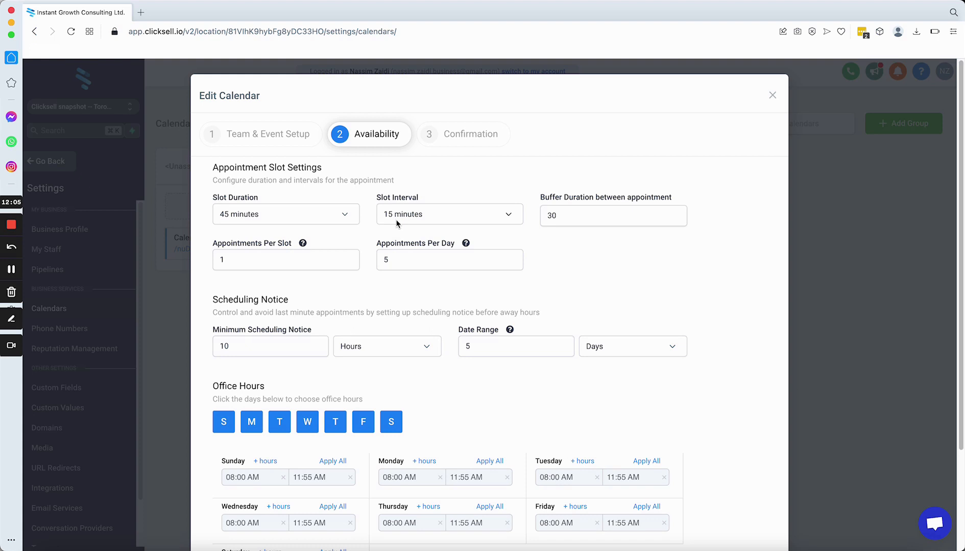
pyautogui.click(552, 218)
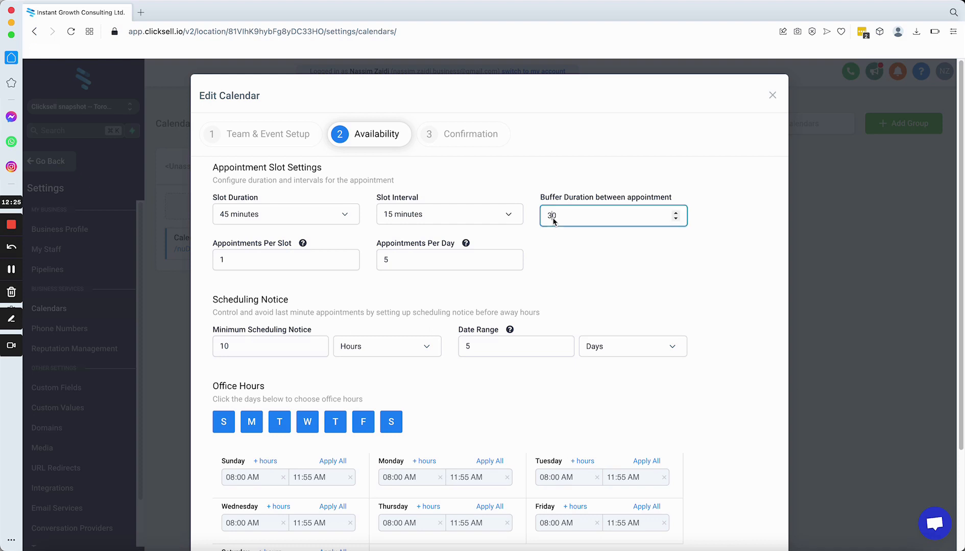
pyautogui.click(675, 219)
pyautogui.click(676, 213)
pyautogui.click(598, 253)
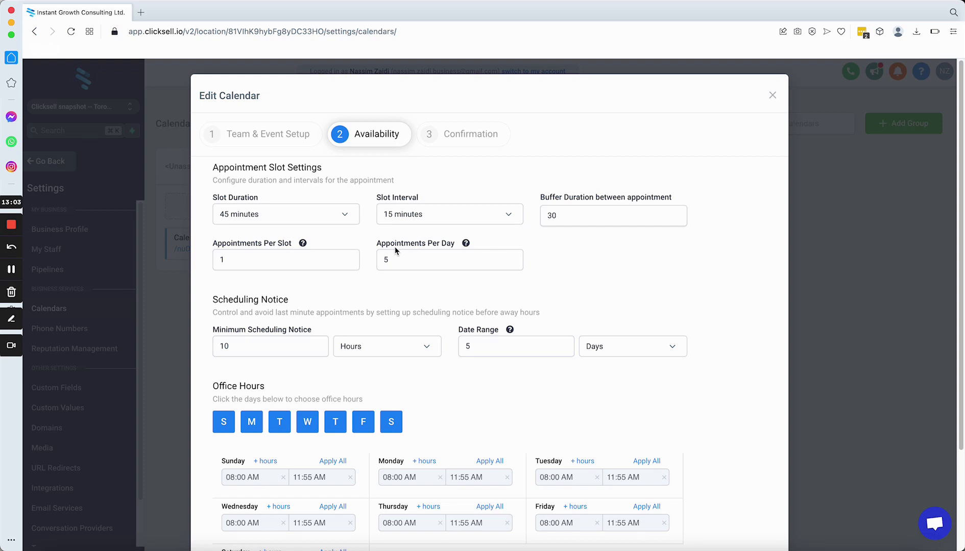
# Step: Set the minimum scheduling notice to 1 day, switching its unit to Days
pyautogui.scroll(-2, 327, 375)
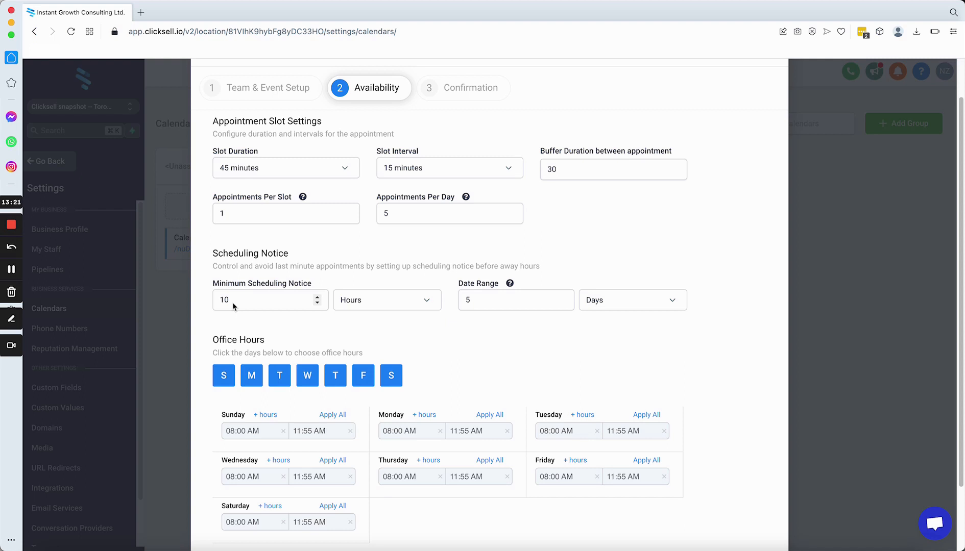
pyautogui.click(424, 300)
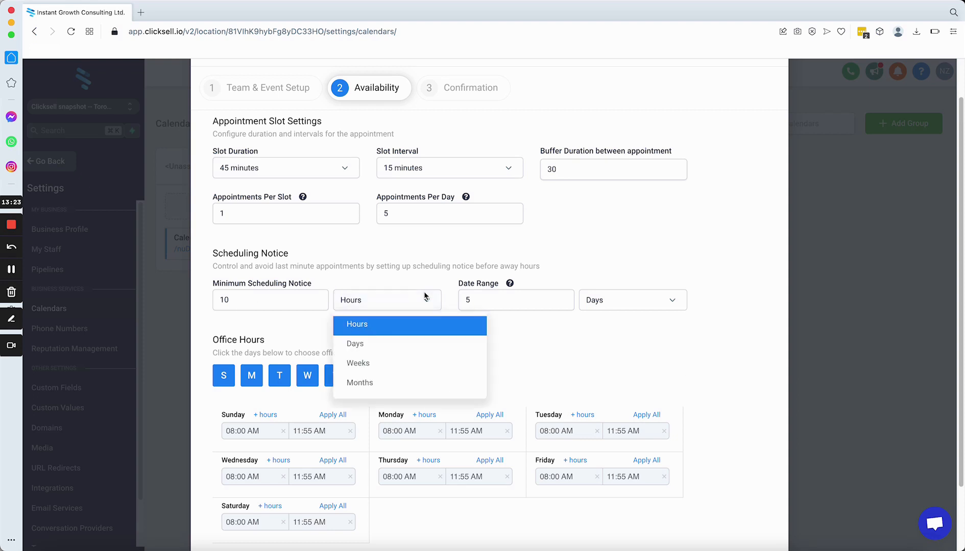
pyautogui.click(360, 344)
pyautogui.click(253, 303)
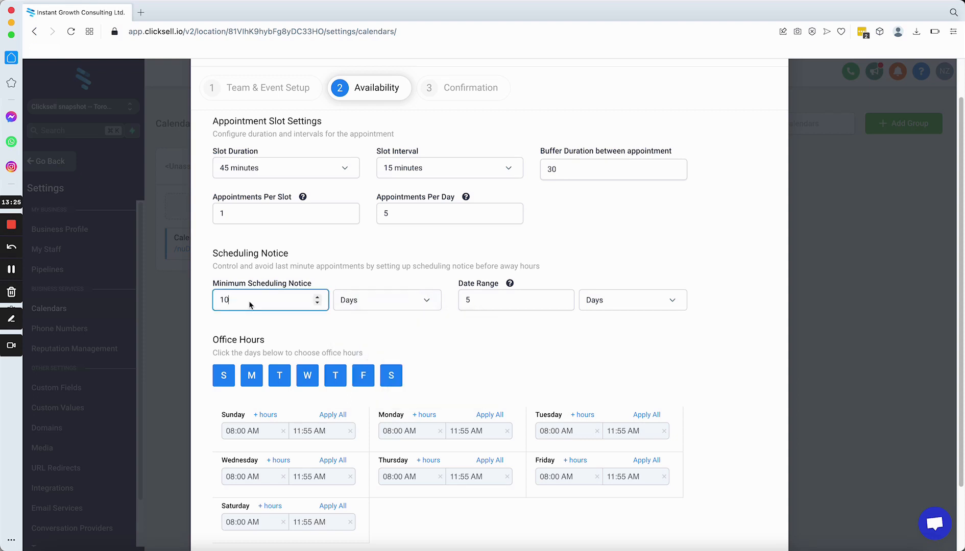
pyautogui.doubleClick(250, 304)
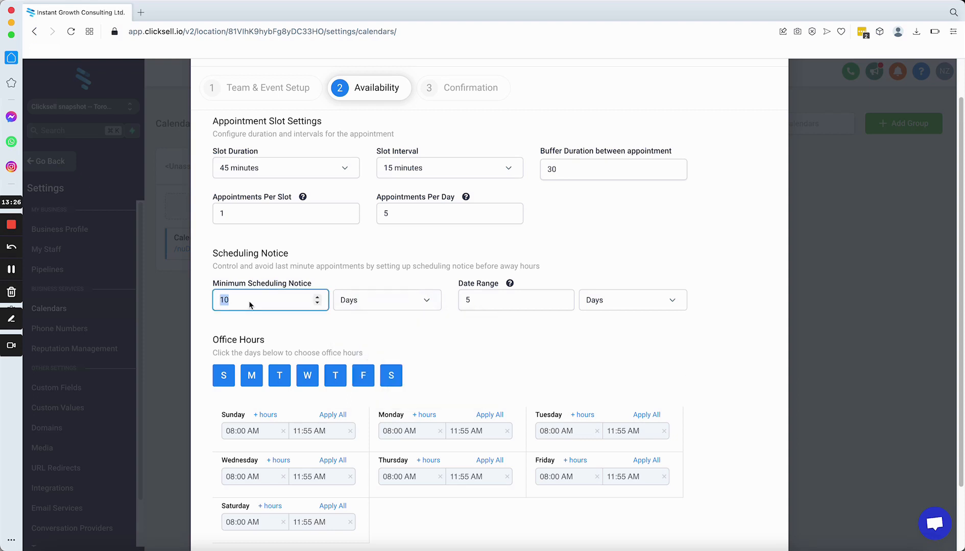
pyautogui.click(214, 324)
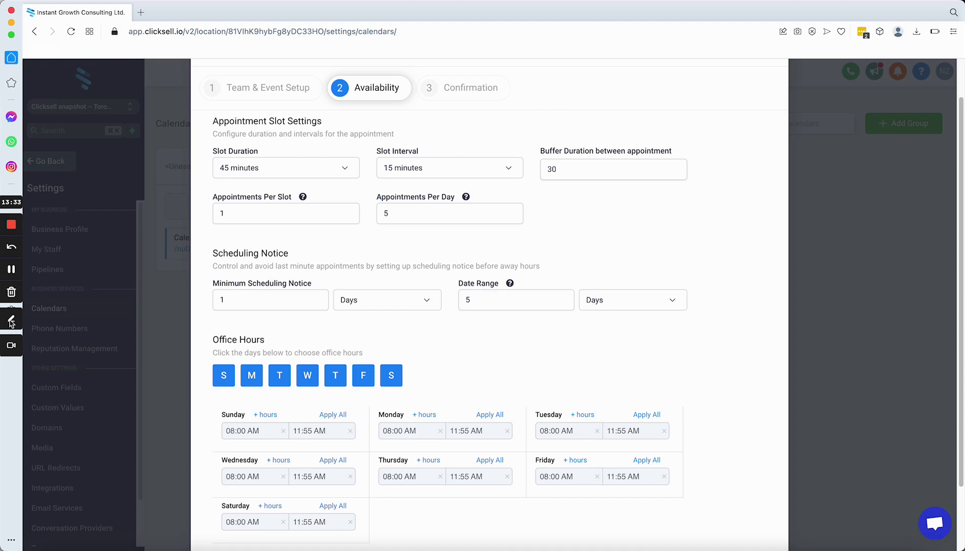
pyautogui.click(11, 273)
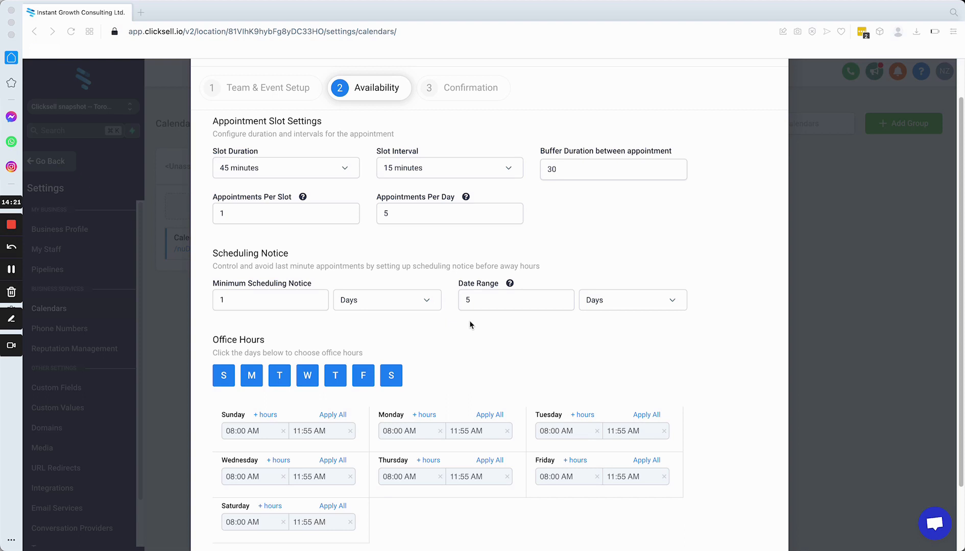
# Step: Set the scheduling date range to 7 days and save the availability settings
pyautogui.click(469, 300)
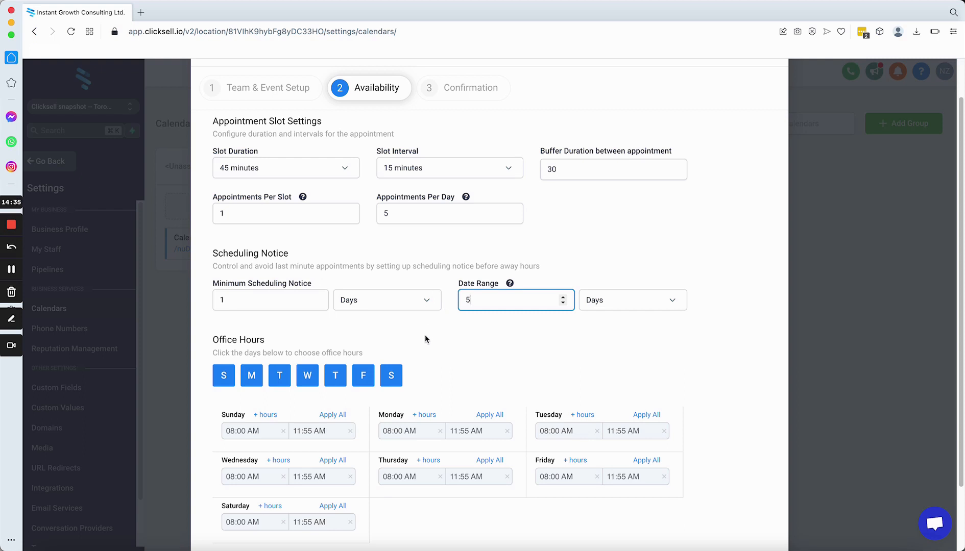
pyautogui.doubleClick(467, 301)
pyautogui.write('7')
pyautogui.click(528, 333)
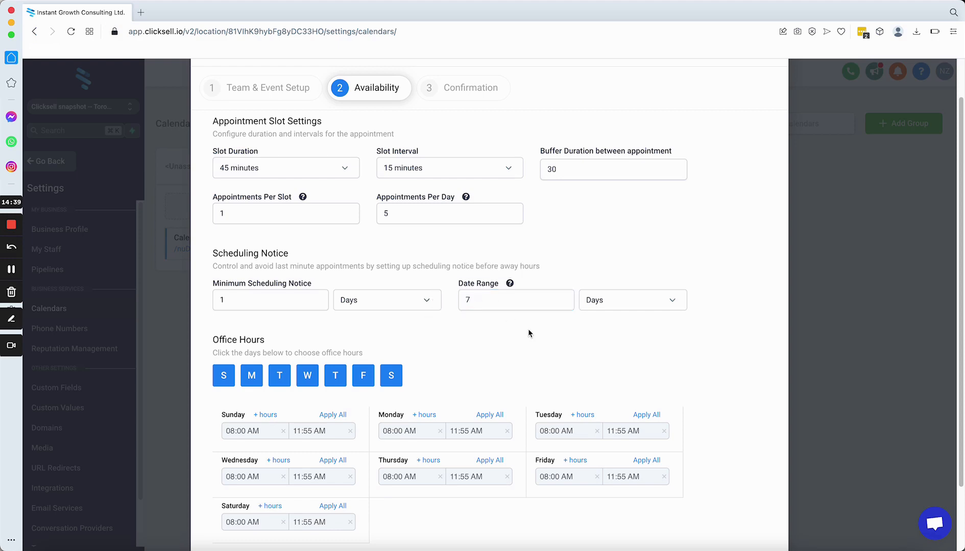
pyautogui.scroll(-3, 570, 342)
pyautogui.scroll(5, 611, 355)
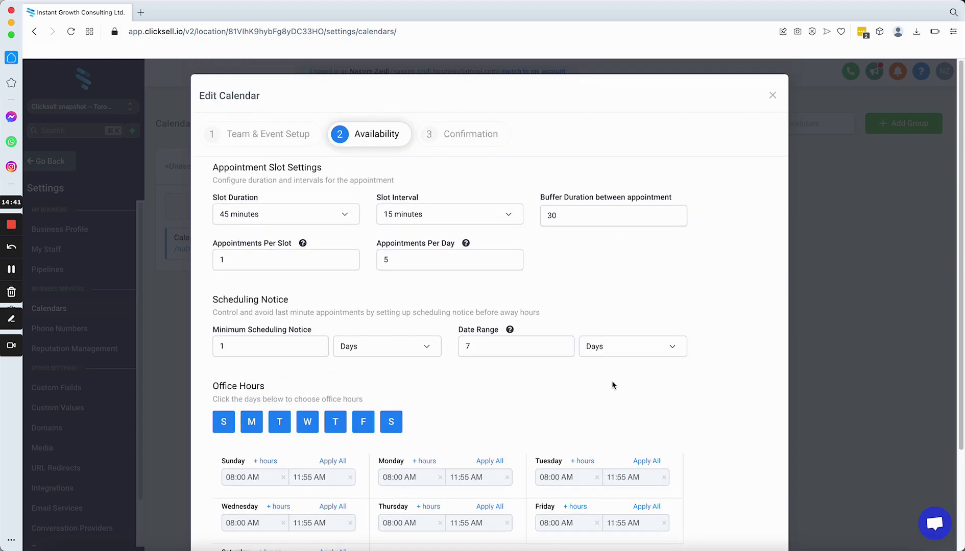
pyautogui.scroll(-5, 613, 360)
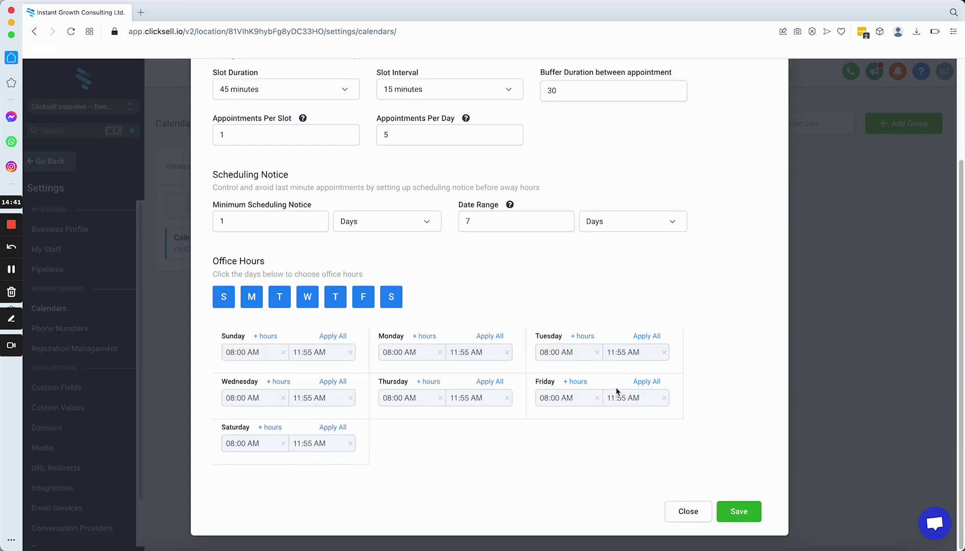
pyautogui.click(735, 519)
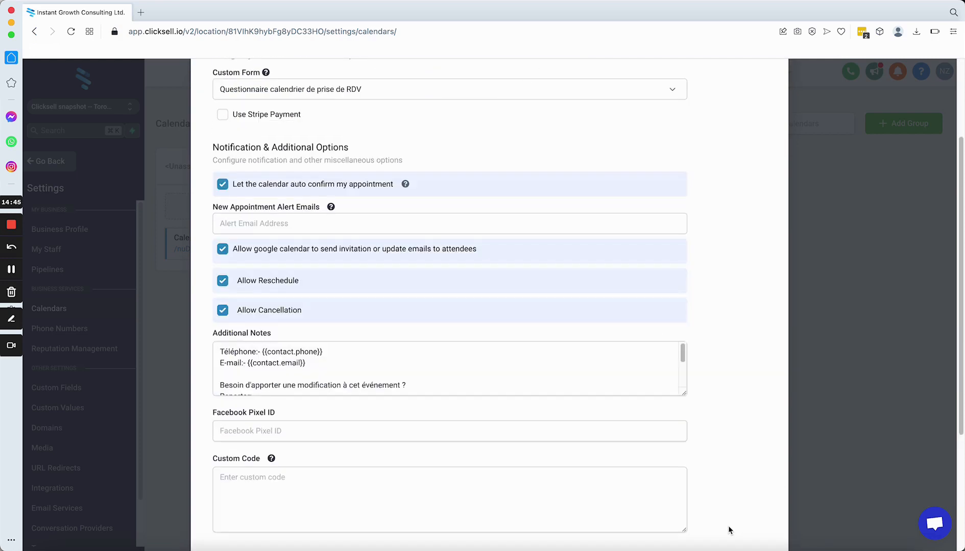
# Step: Set the custom form to None and reselect "Questionnaire calendrier de prise de RDV" as the form
pyautogui.scroll(3, 482, 422)
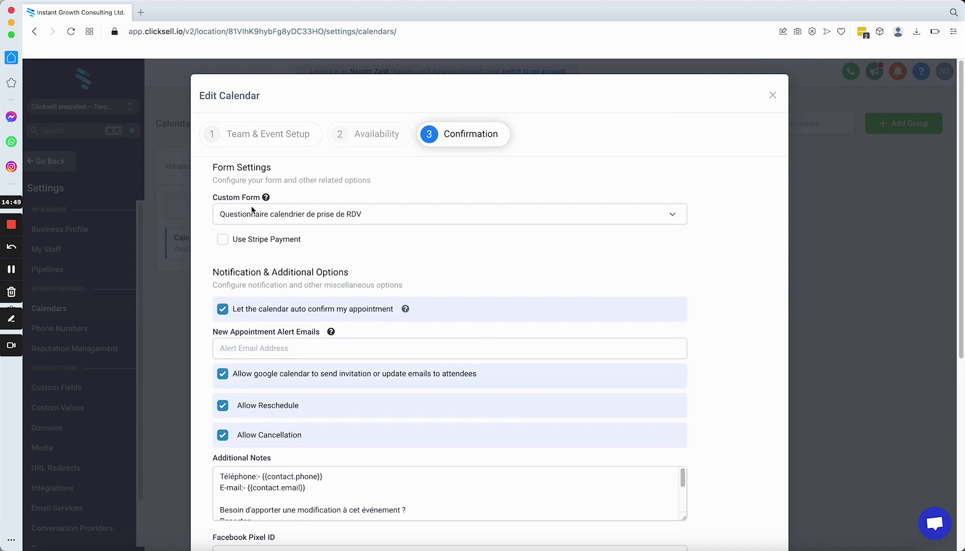
pyautogui.click(287, 217)
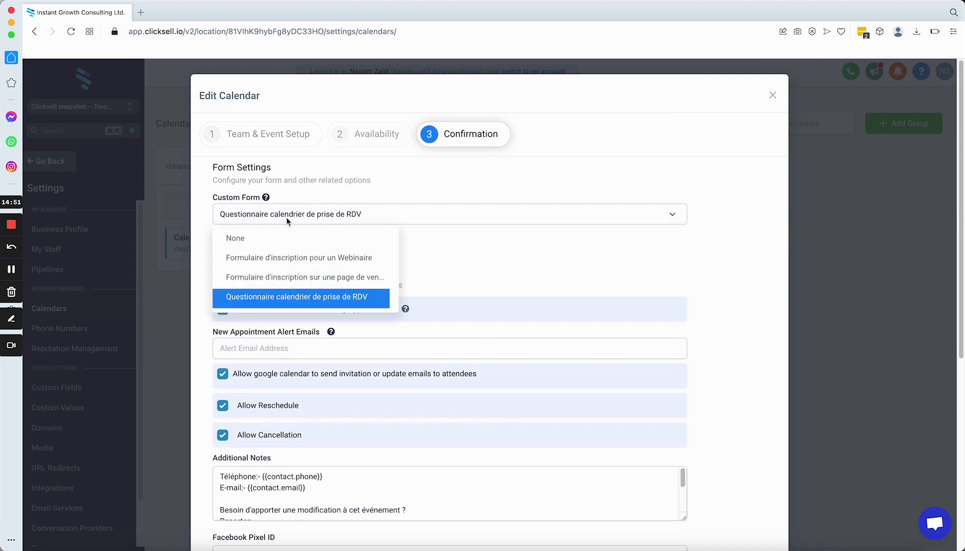
pyautogui.click(286, 239)
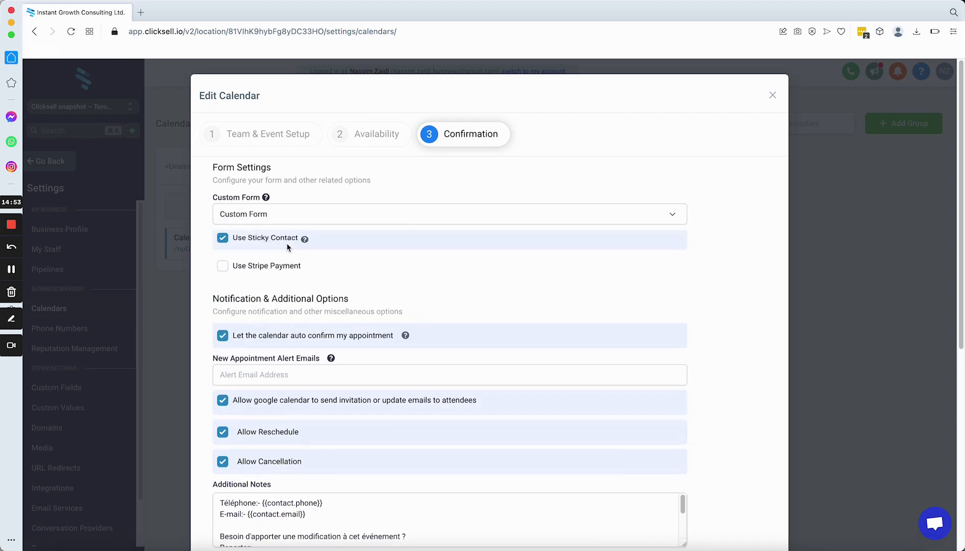
pyautogui.click(315, 217)
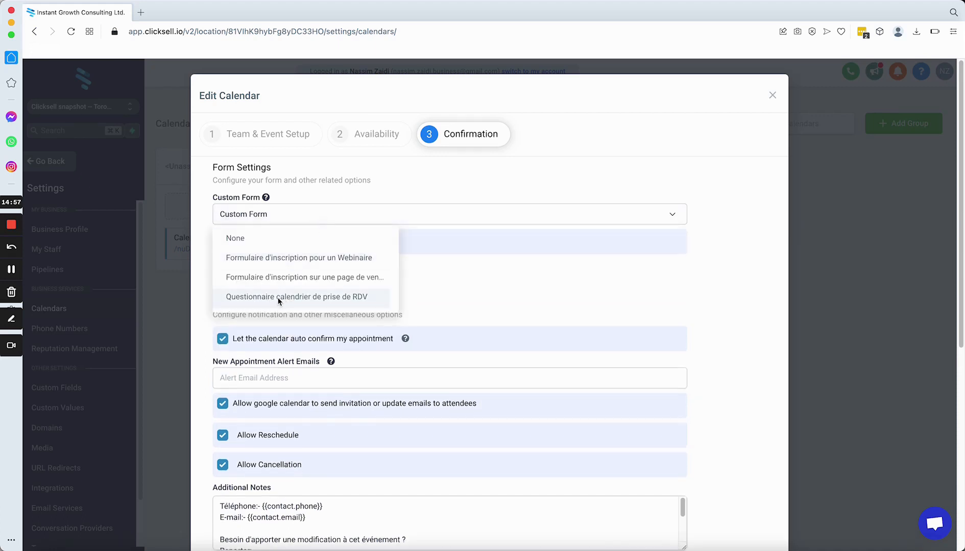
pyautogui.click(261, 298)
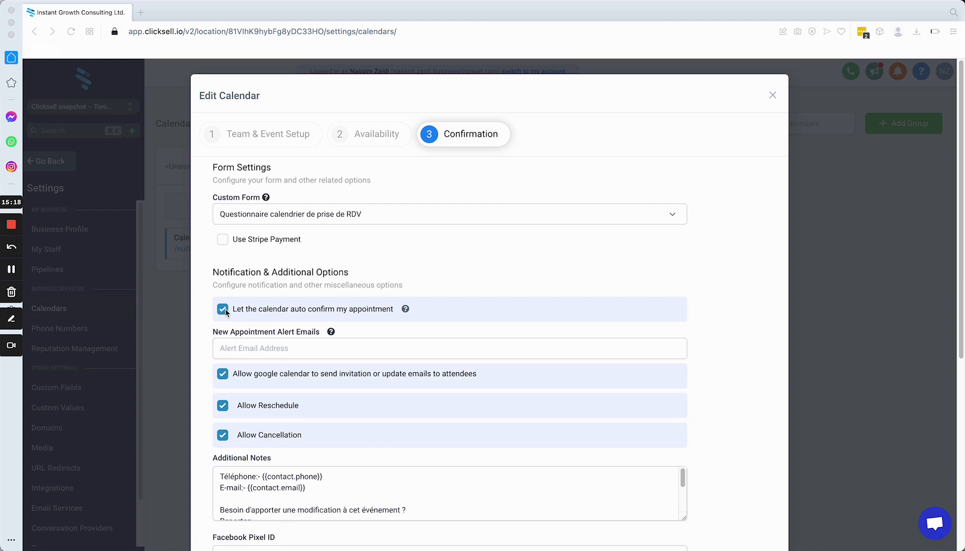
# Step: Enlarge the Additional Notes field and review the notification options, notes, custom code and form submission settings
pyautogui.scroll(-3, 346, 324)
pyautogui.scroll(-1, 337, 327)
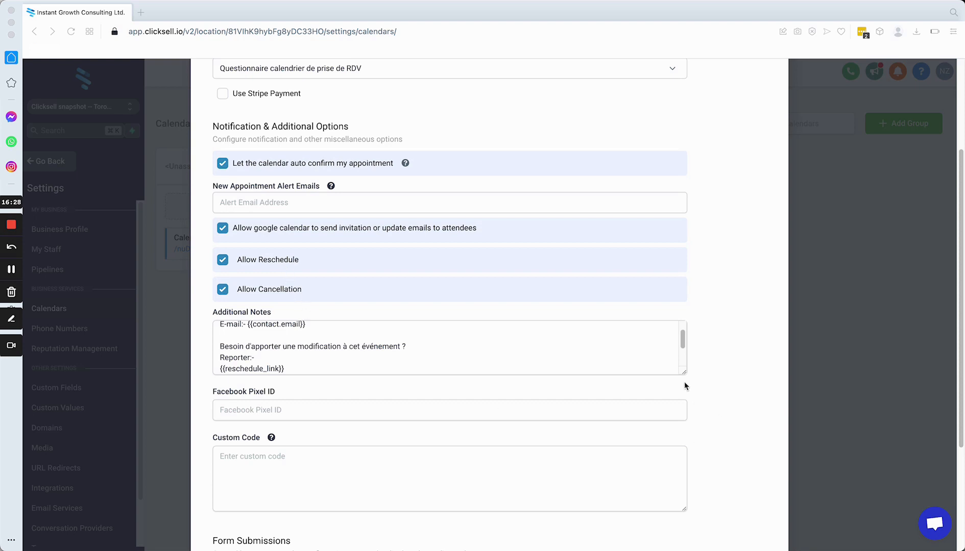
pyautogui.moveTo(684, 373); pyautogui.dragTo(687, 523)
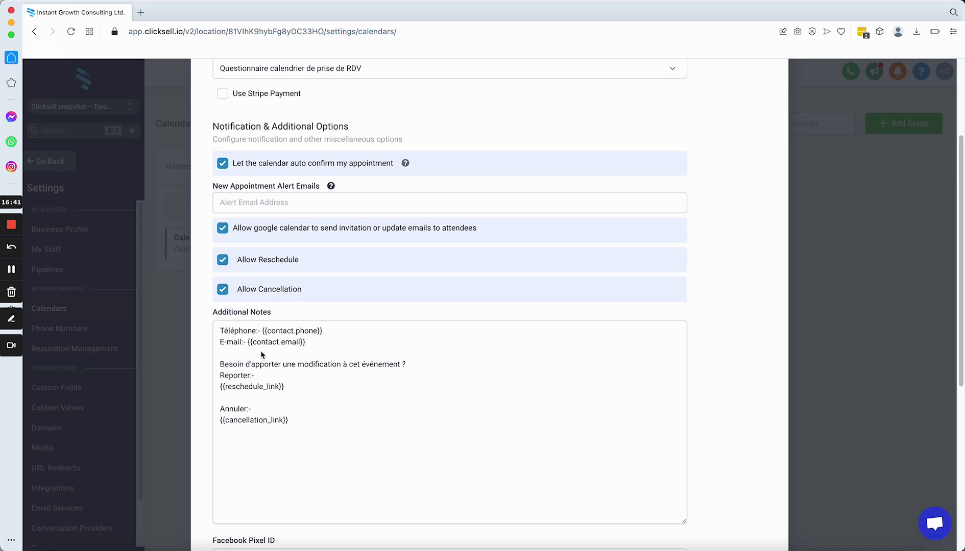
pyautogui.scroll(-3, 430, 489)
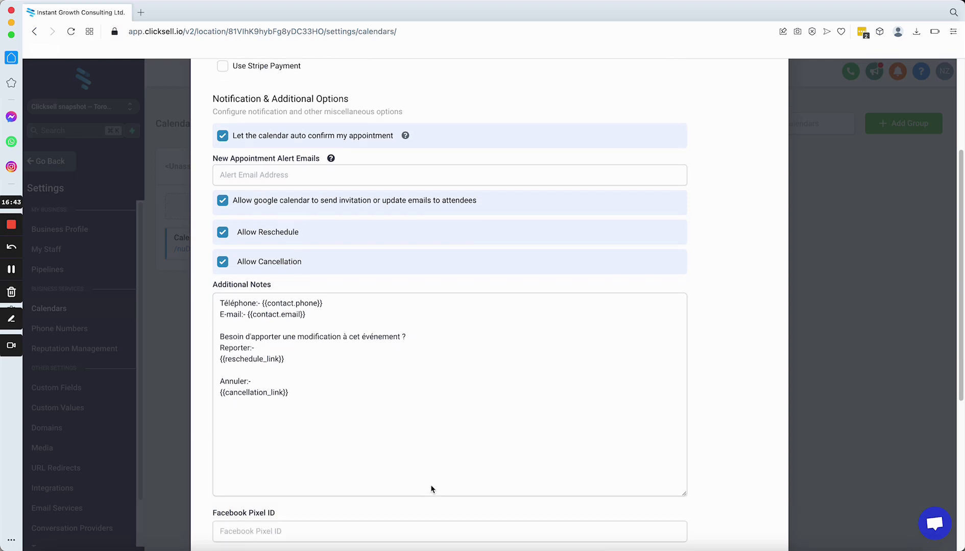
pyautogui.scroll(-2, 427, 487)
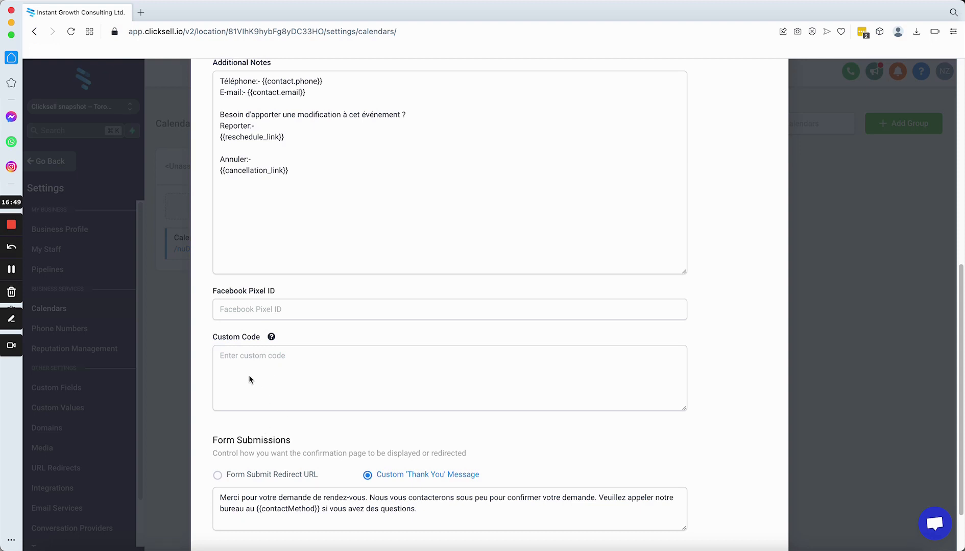
pyautogui.scroll(-2, 284, 422)
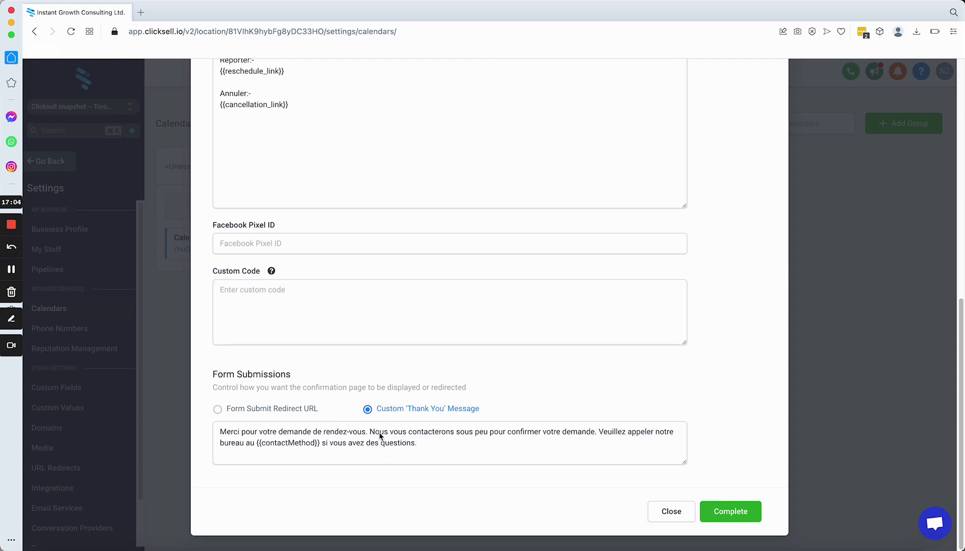
# Step: Remove the phone and email parameters from the form submit redirect URL and switch form submissions back to the custom 'Thank You' message
pyautogui.click(228, 411)
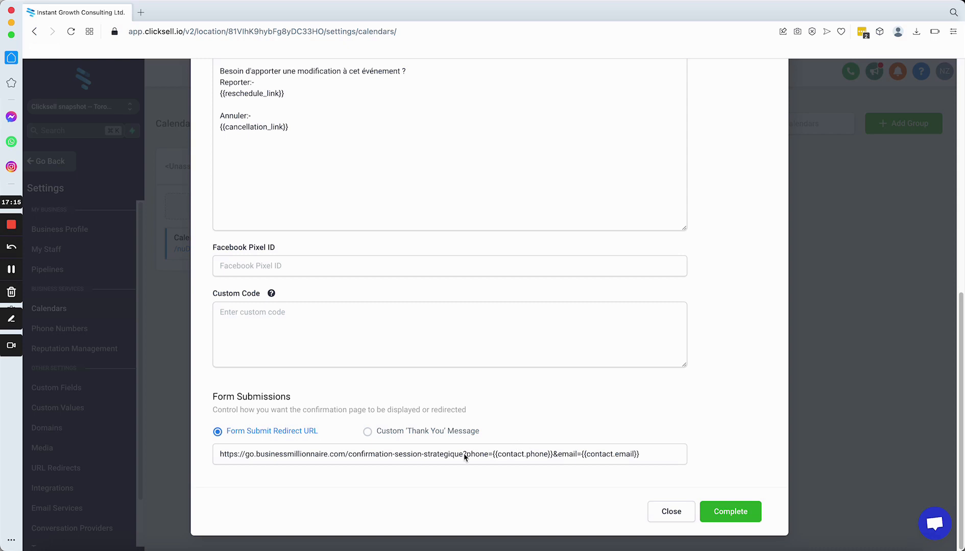
pyautogui.moveTo(464, 456); pyautogui.dragTo(207, 457)
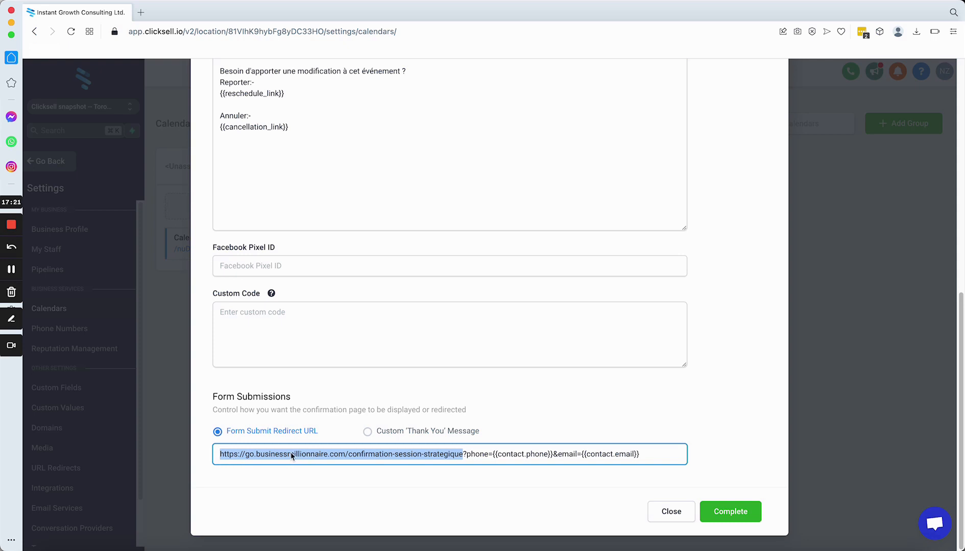
pyautogui.moveTo(466, 456); pyautogui.dragTo(554, 458)
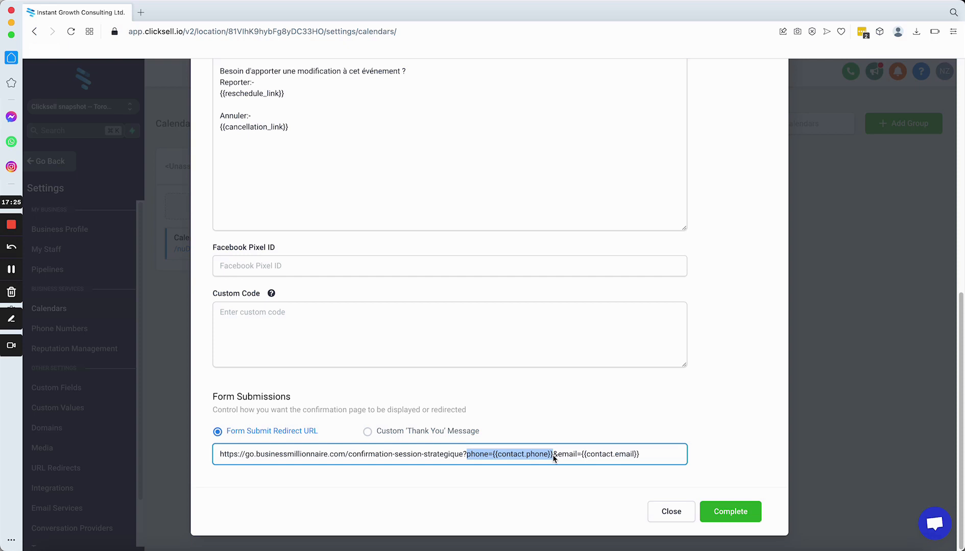
pyautogui.click(539, 458)
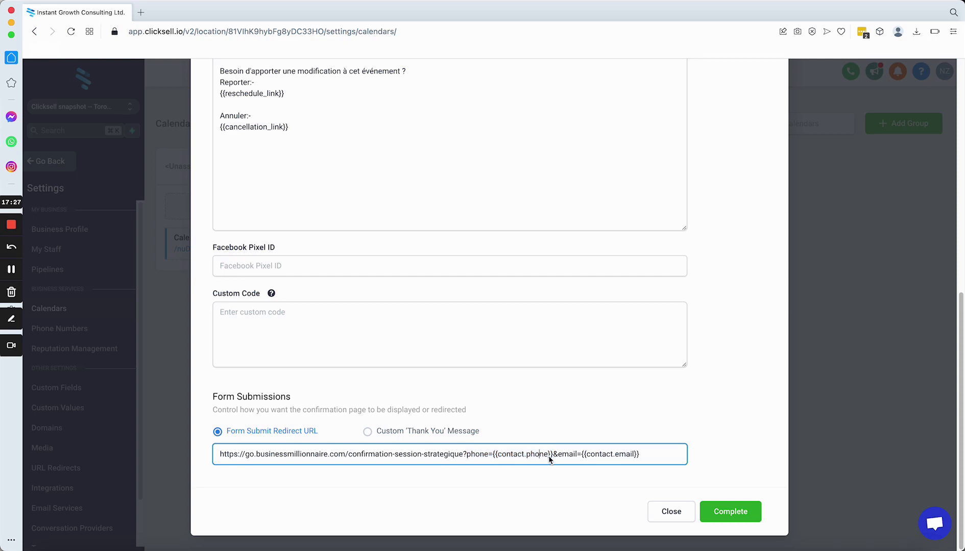
pyautogui.moveTo(553, 458); pyautogui.dragTo(496, 462)
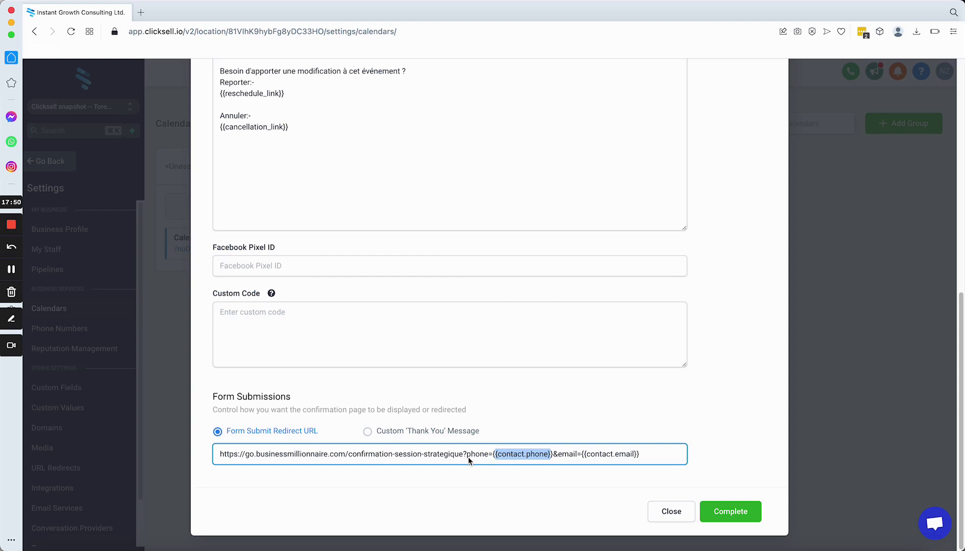
pyautogui.moveTo(464, 458); pyautogui.dragTo(702, 462)
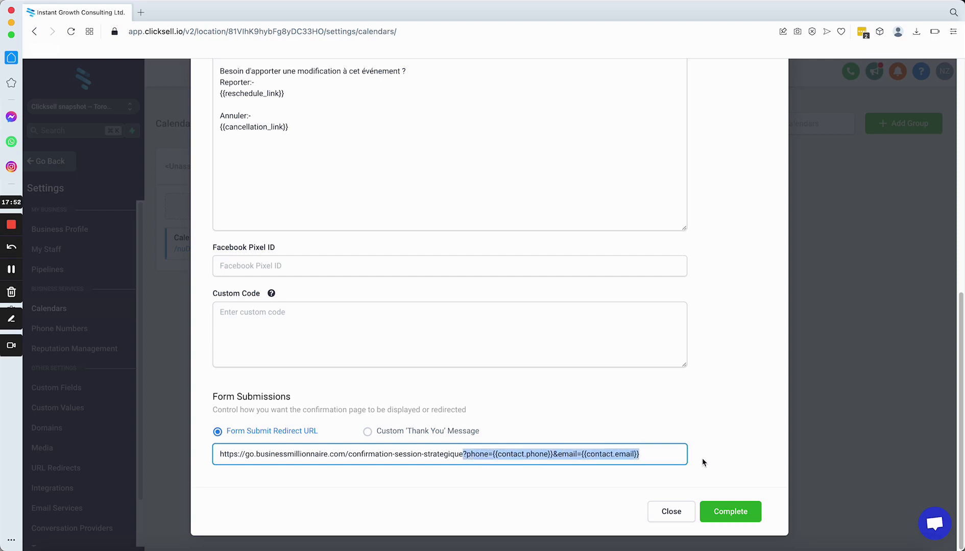
pyautogui.press('BackSpace')
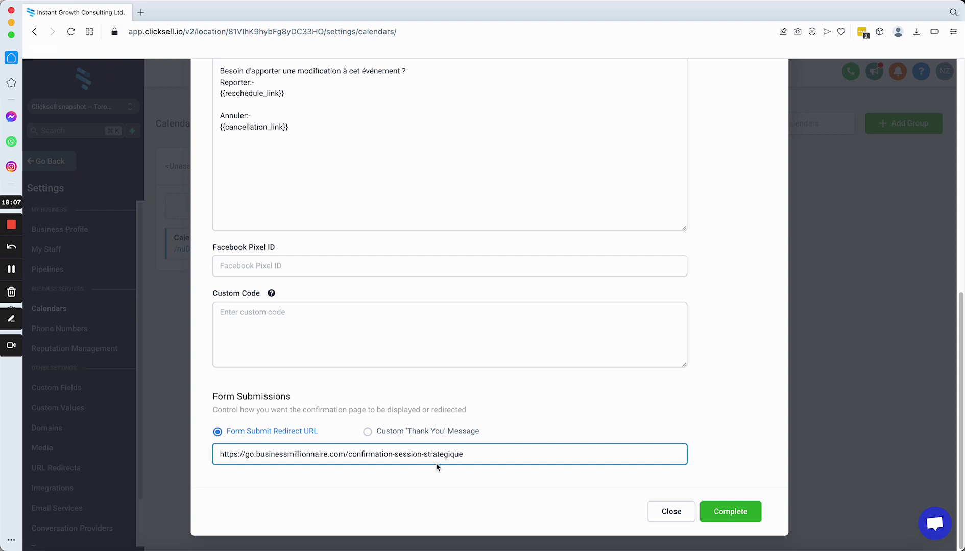
pyautogui.click(388, 433)
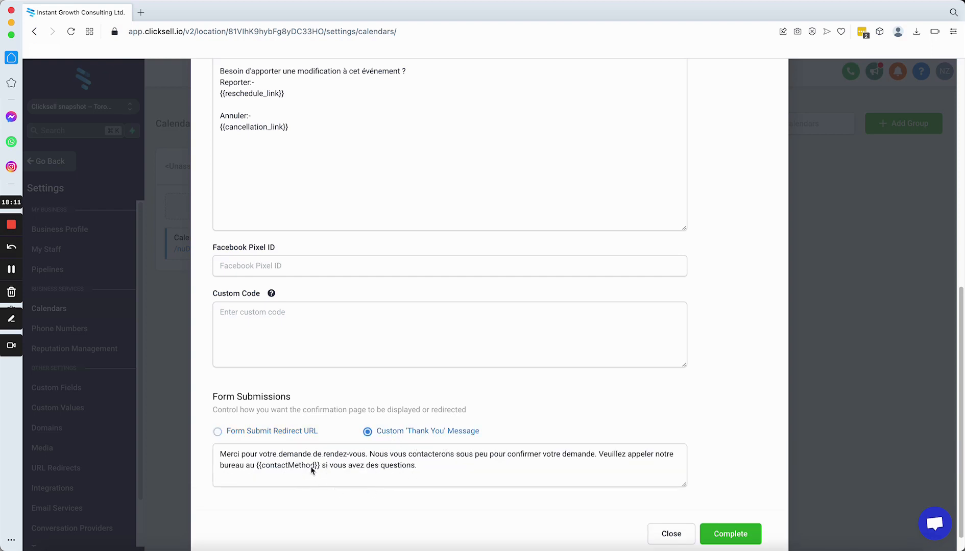
pyautogui.click(246, 435)
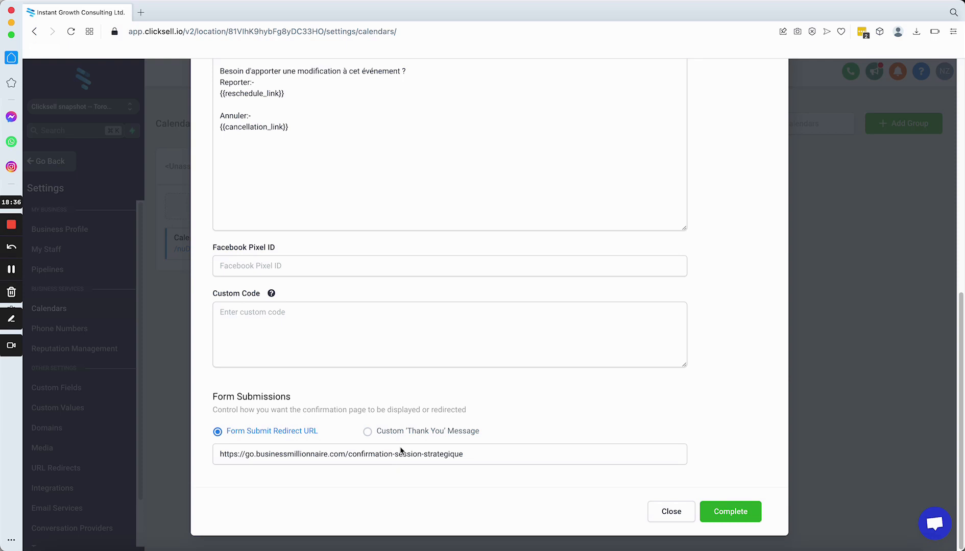
pyautogui.click(431, 449)
pyautogui.click(429, 432)
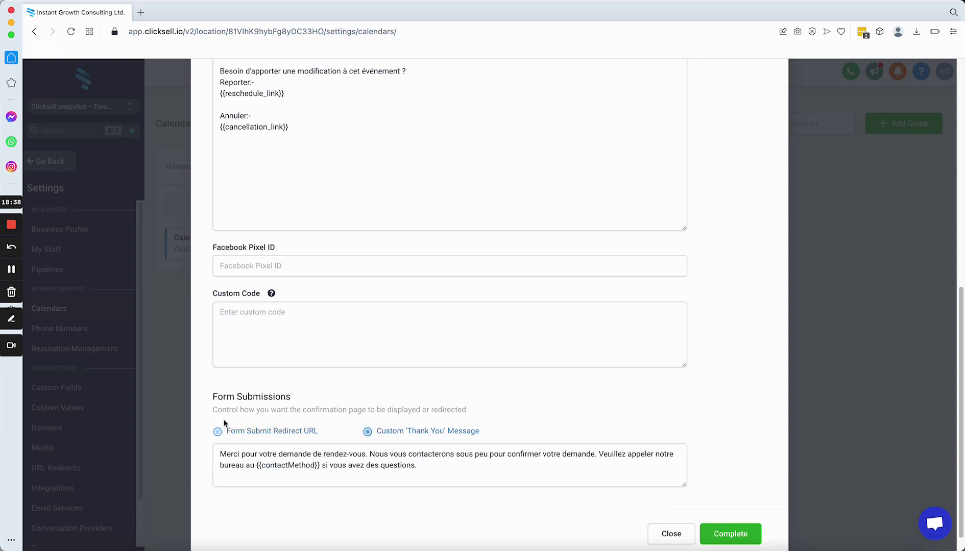
pyautogui.scroll(-1, 730, 528)
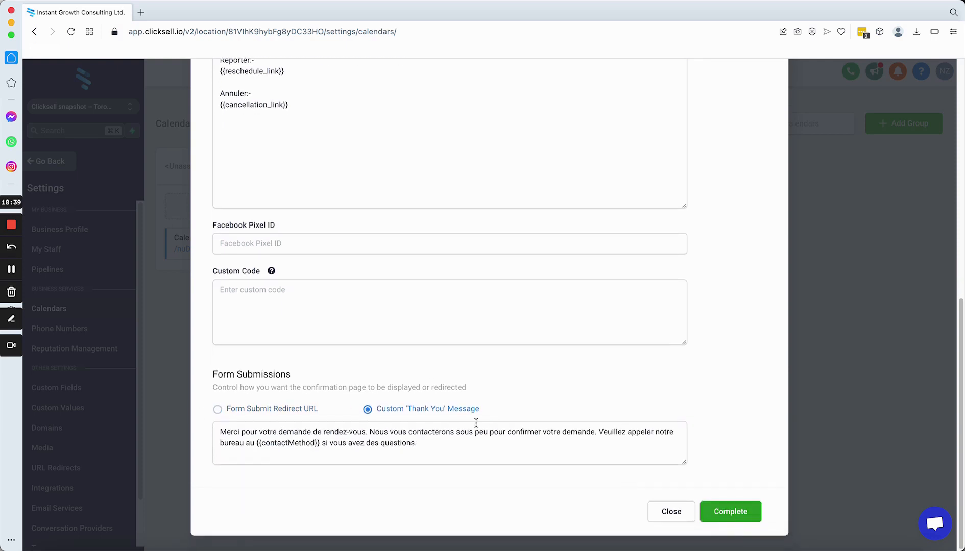
pyautogui.click(284, 409)
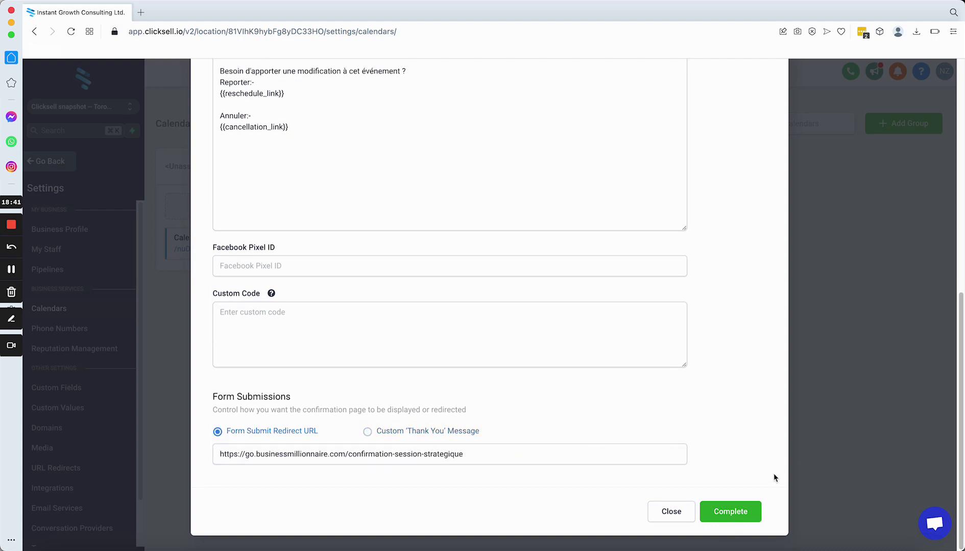
pyautogui.click(730, 512)
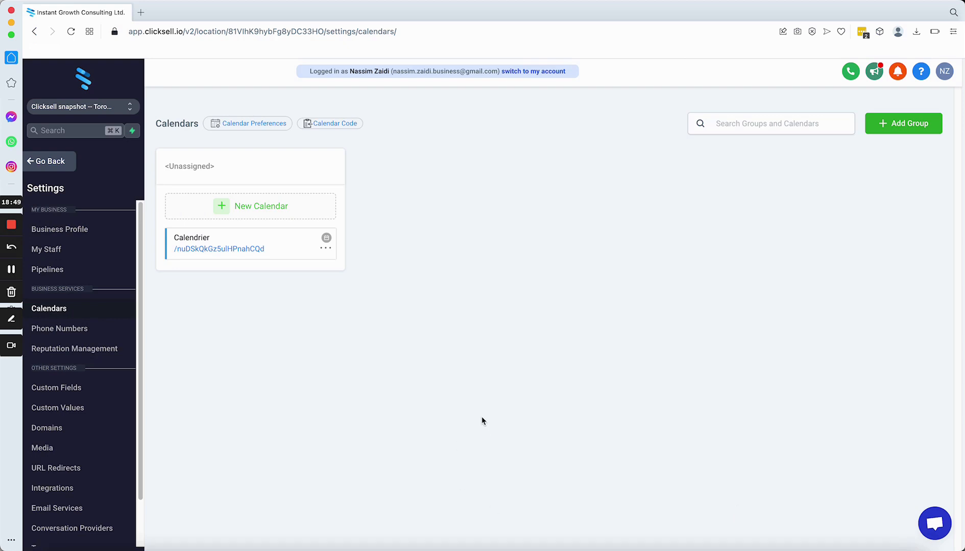
# Step: View the public booking page of the Calendrier calendar through its link and return to the calendar settings
pyautogui.click(325, 248)
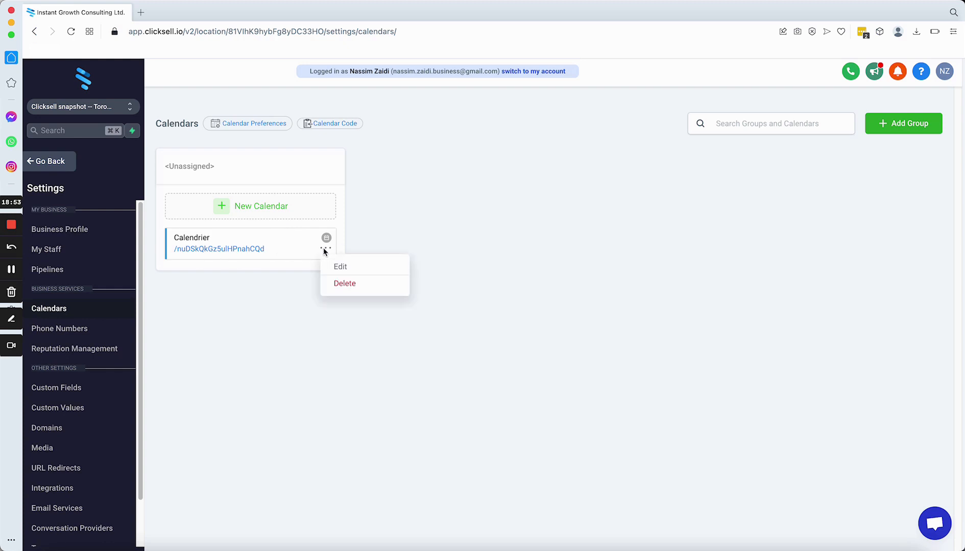
pyautogui.click(213, 250)
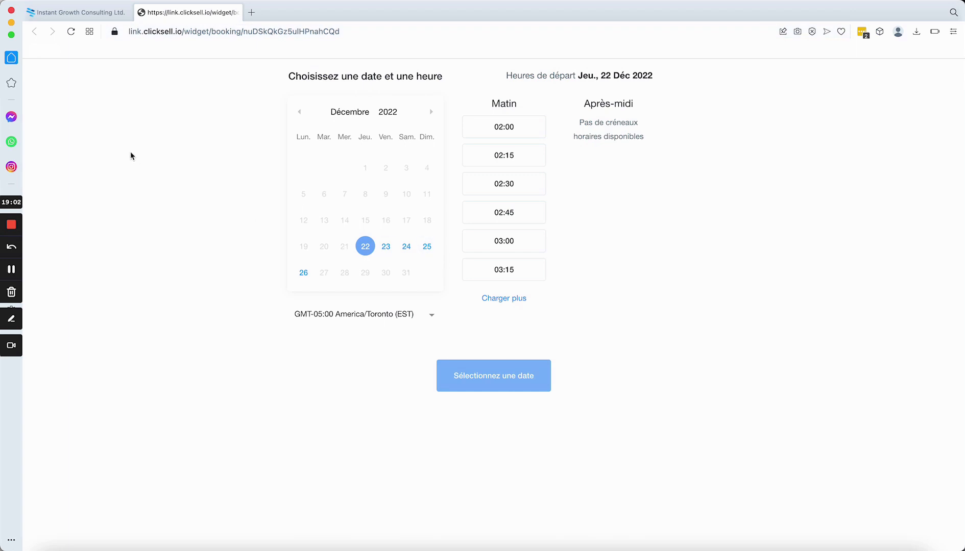
pyautogui.click(81, 12)
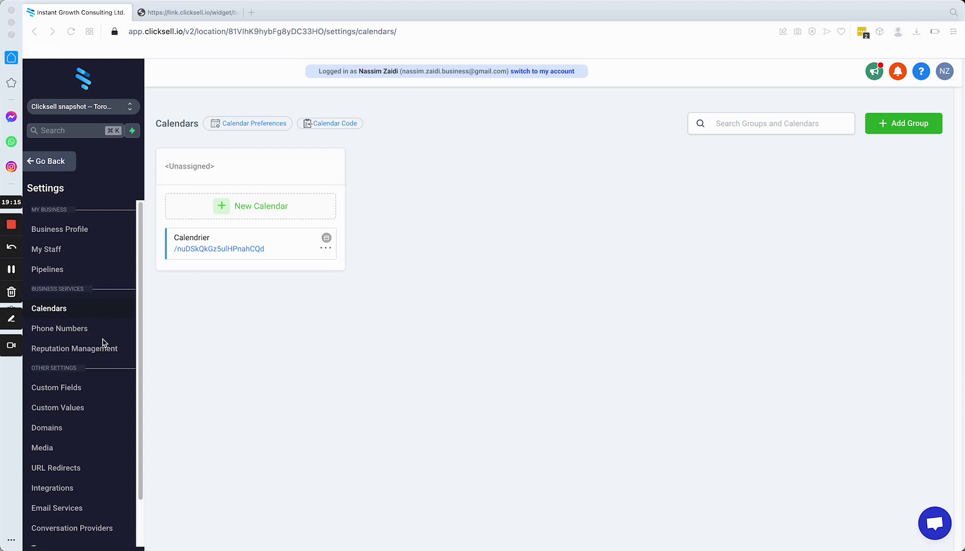
# Step: Open the "Calendrier de prise de rdv" step of the "[Template] Tunnel de vente de prise de rendez-vous" funnel in the page builder
pyautogui.click(50, 162)
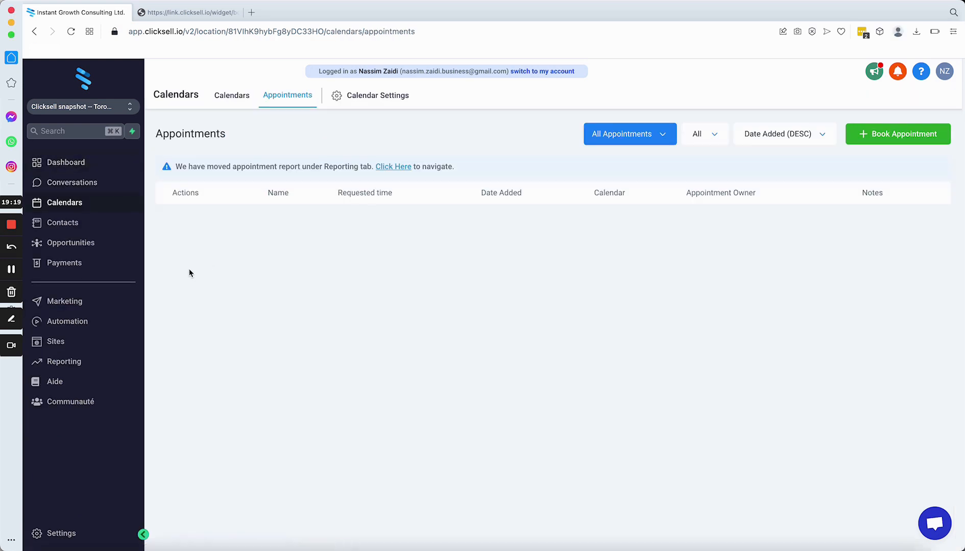
pyautogui.click(66, 342)
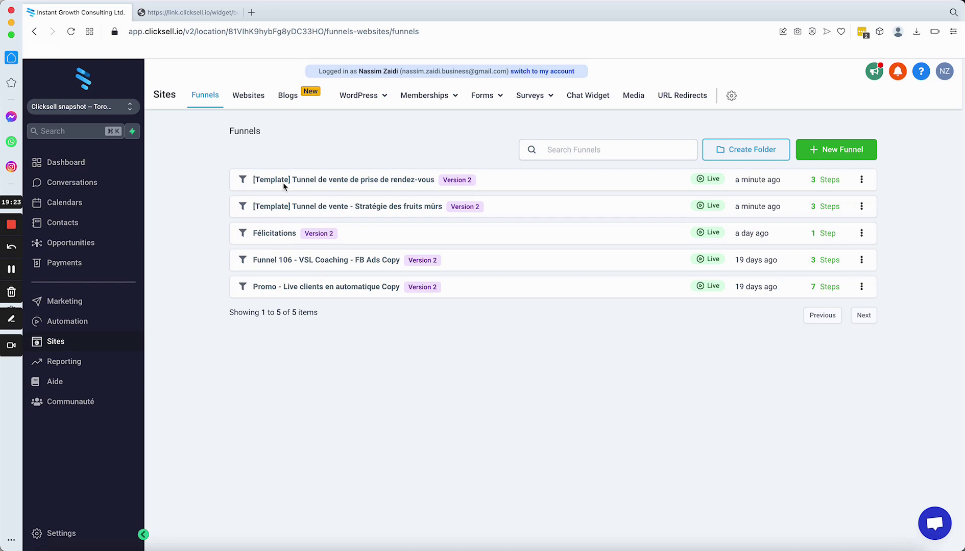
pyautogui.click(318, 179)
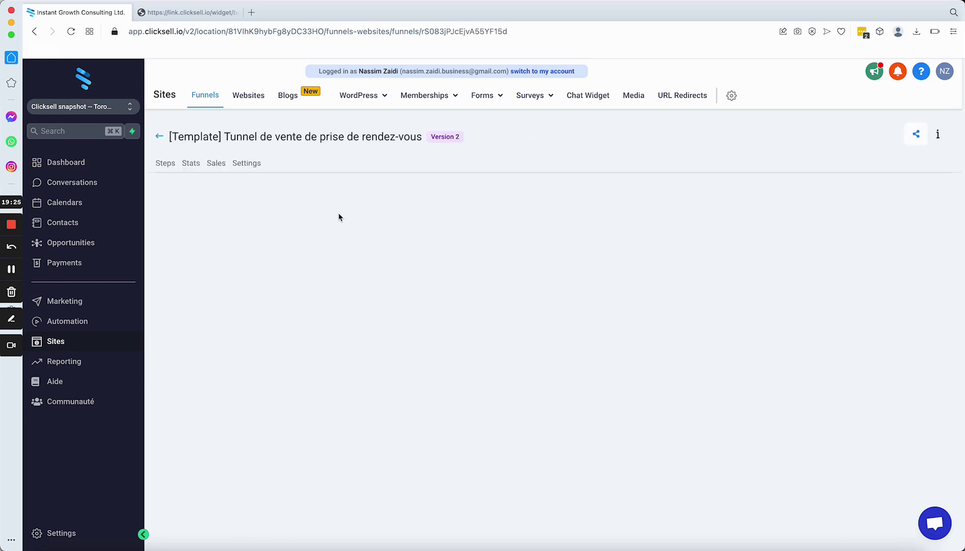
pyautogui.click(263, 293)
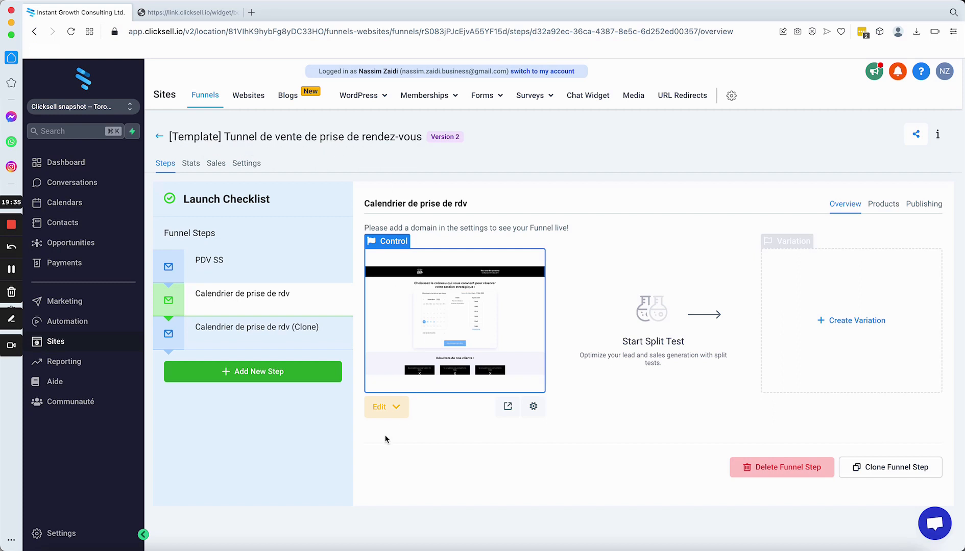
pyautogui.click(383, 410)
pyautogui.click(408, 435)
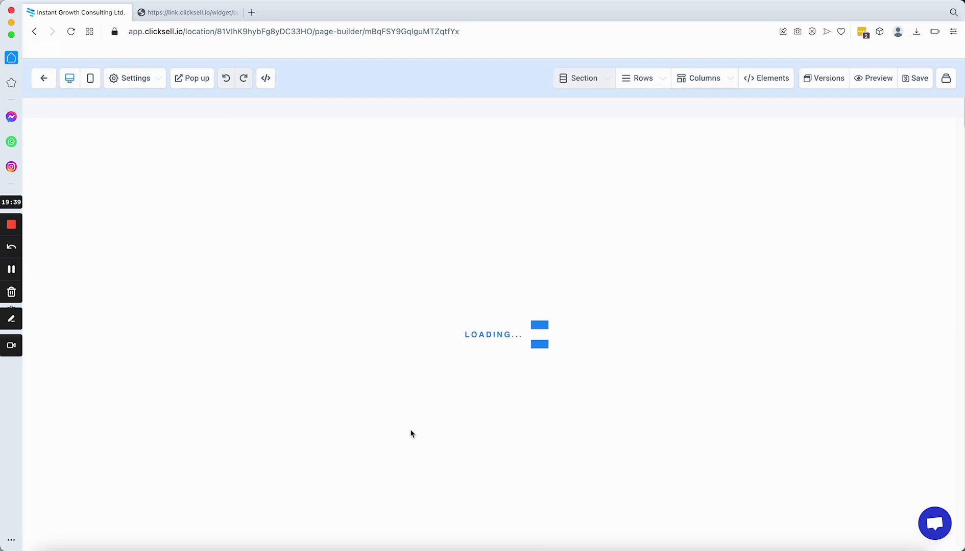
# Step: Assign the calendar "Calendrier" to the calendar element on the booking page
pyautogui.scroll(-7, 841, 277)
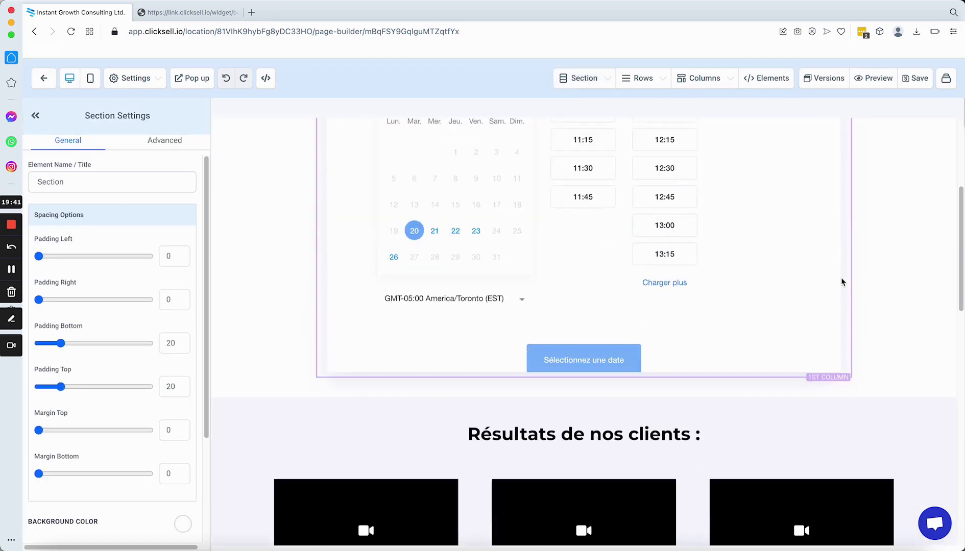
pyautogui.scroll(-4, 677, 423)
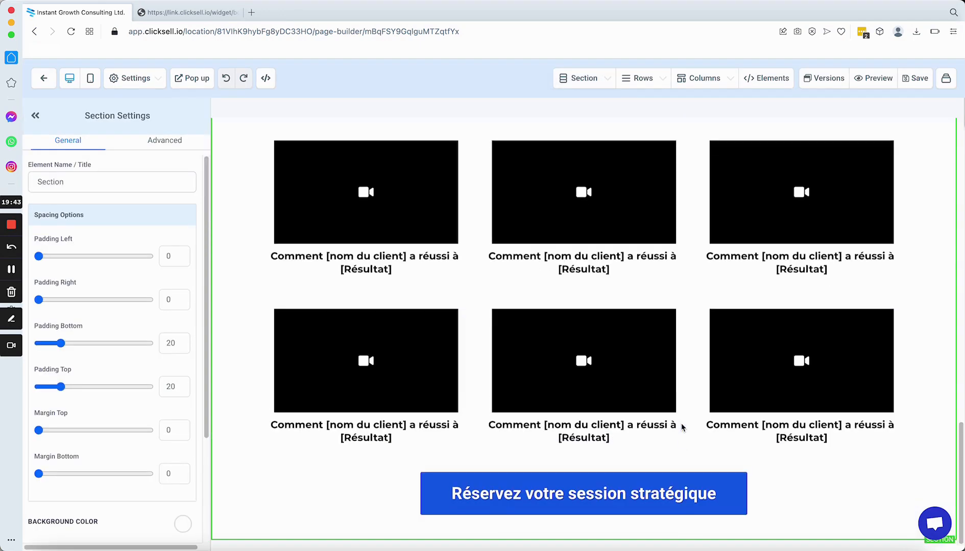
pyautogui.scroll(12, 682, 428)
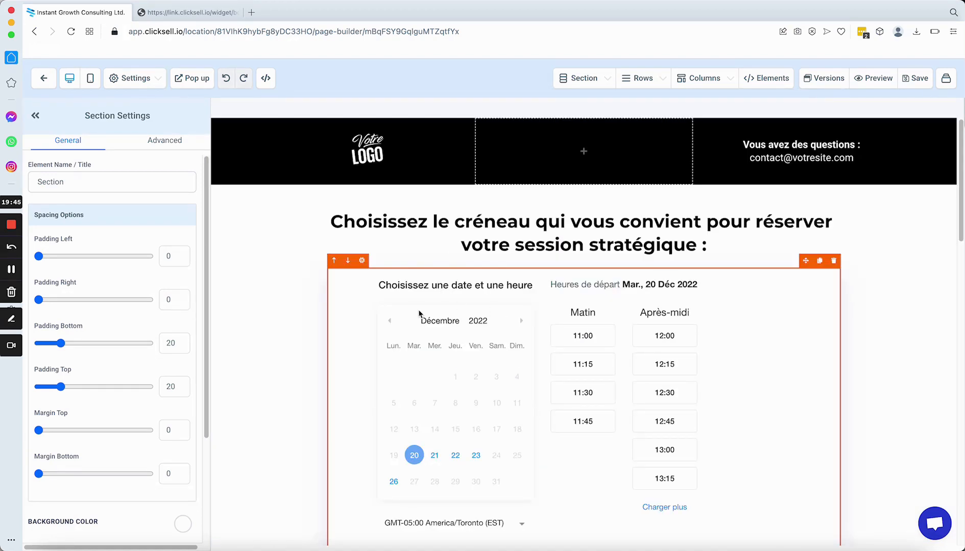
pyautogui.click(536, 310)
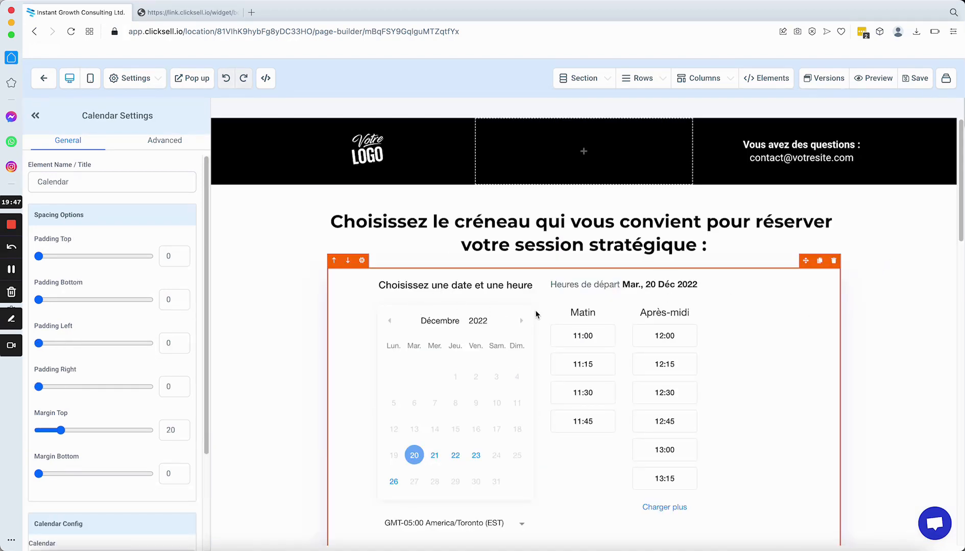
pyautogui.scroll(-3, 82, 422)
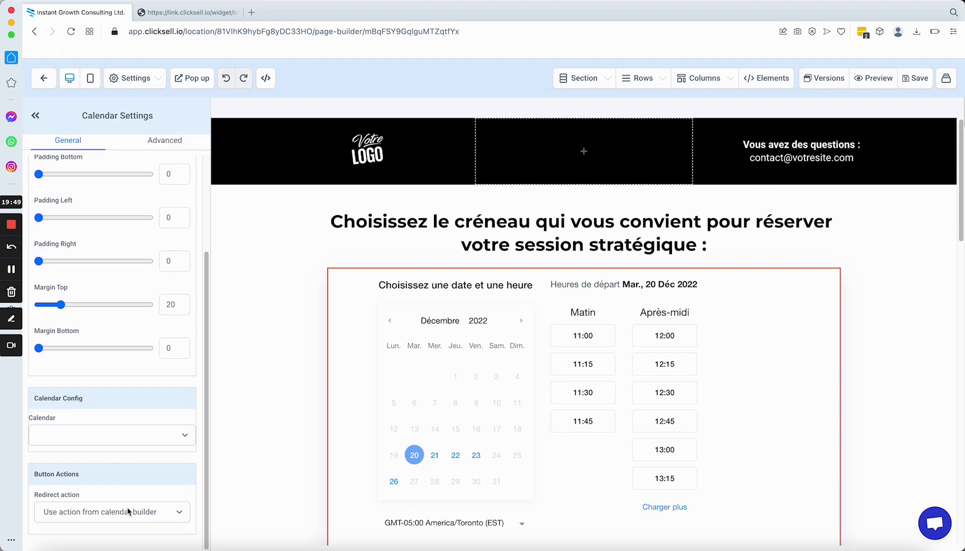
pyautogui.click(105, 439)
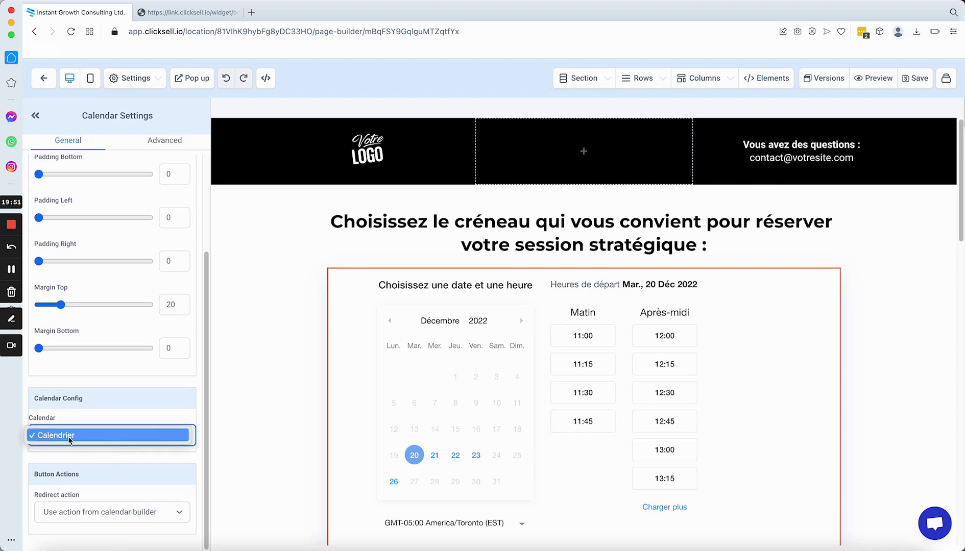
pyautogui.click(95, 415)
pyautogui.click(131, 439)
pyautogui.click(130, 436)
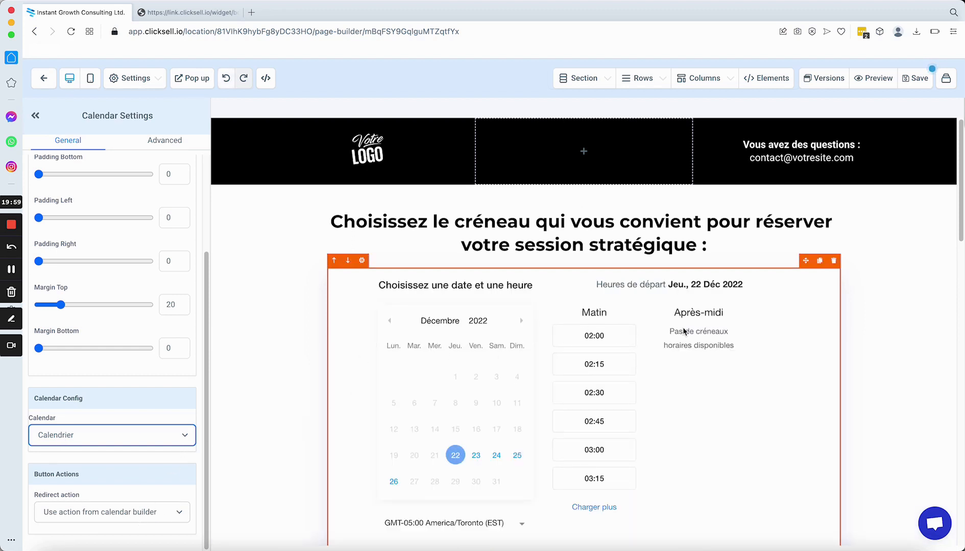
pyautogui.click(898, 273)
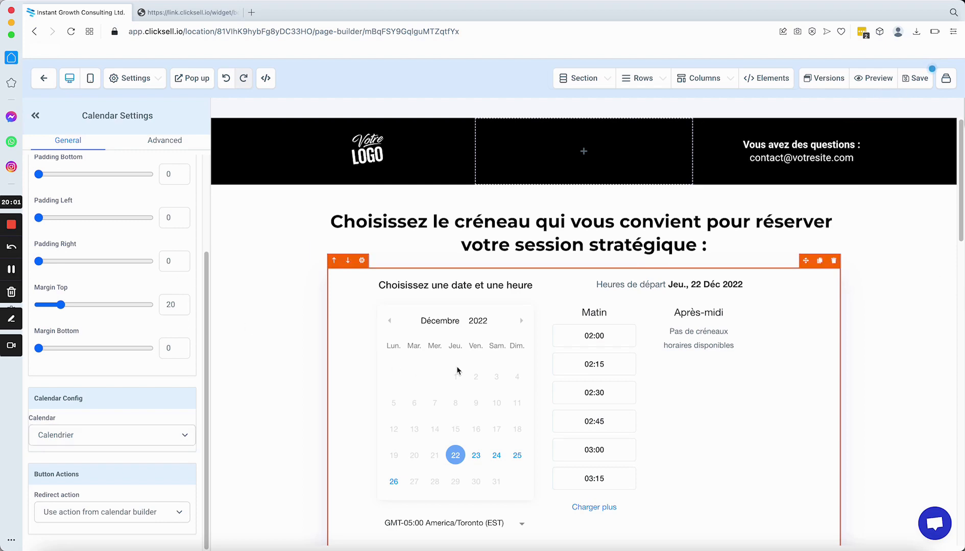
# Step: Check the booking page's sections, save the page and dismiss the SEO Meta Data form without changes
pyautogui.scroll(-10, 685, 282)
pyautogui.scroll(10, 704, 296)
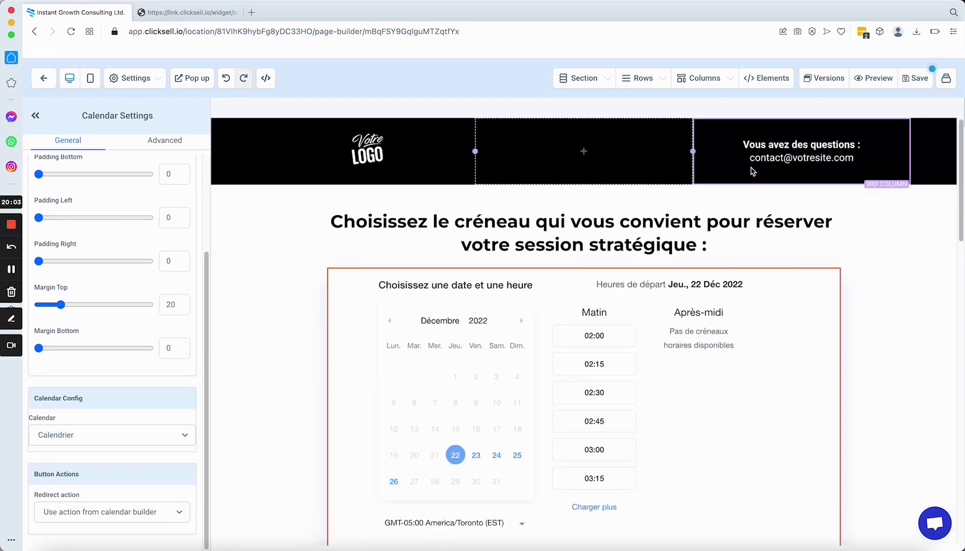
pyautogui.scroll(-12, 467, 335)
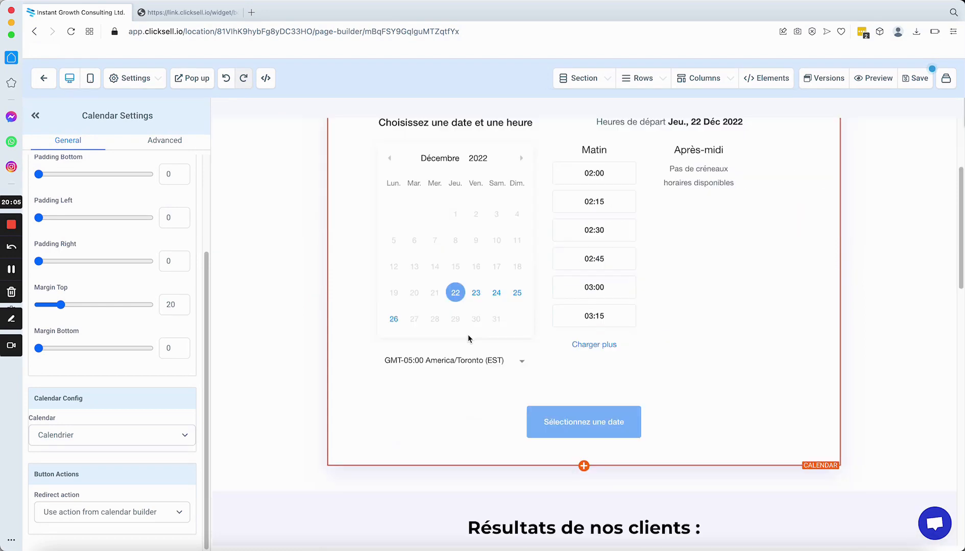
pyautogui.scroll(-4, 694, 251)
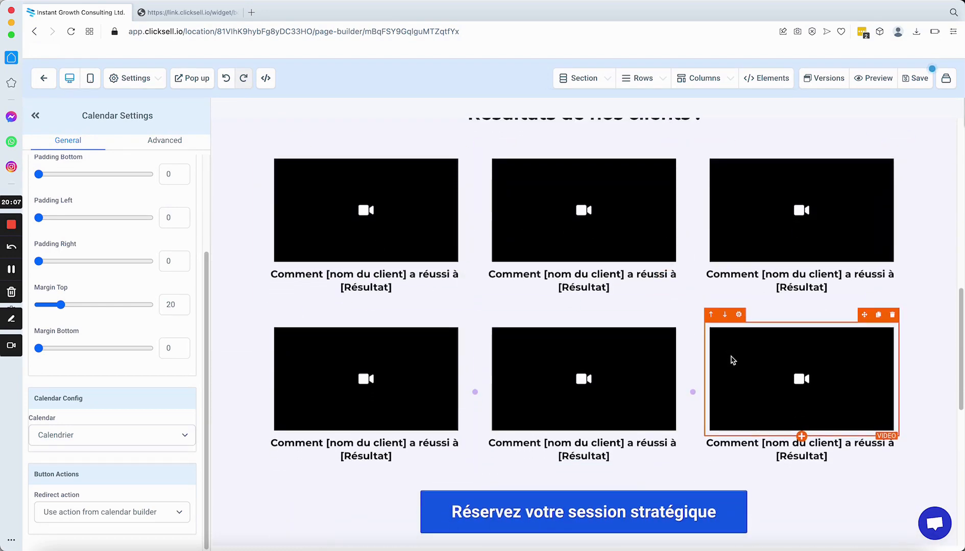
pyautogui.scroll(3, 612, 392)
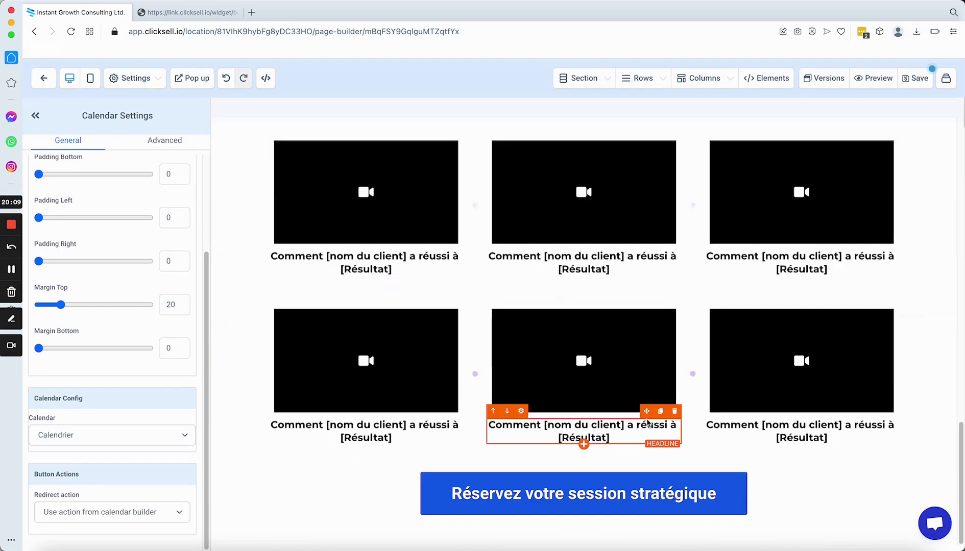
pyautogui.scroll(-6, 566, 459)
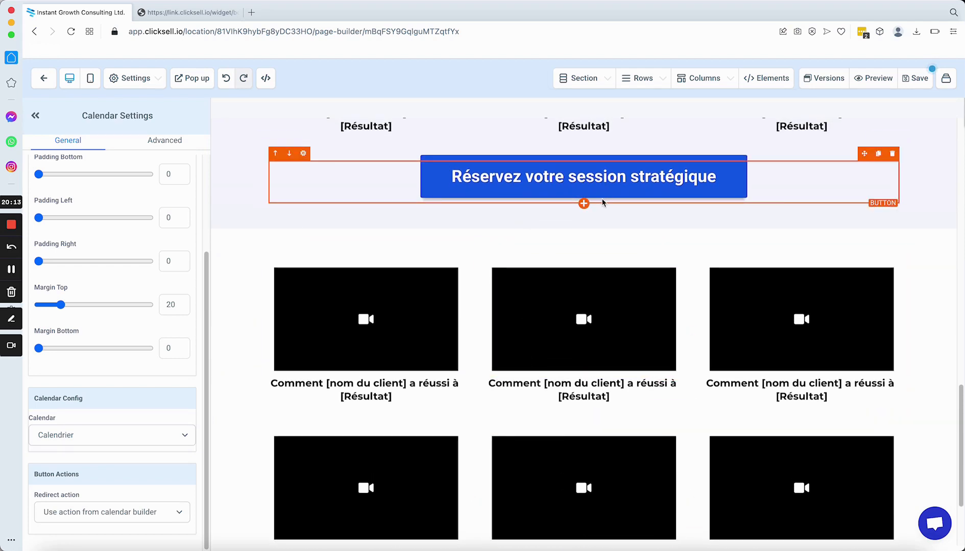
pyautogui.scroll(10, 602, 207)
pyautogui.click(917, 78)
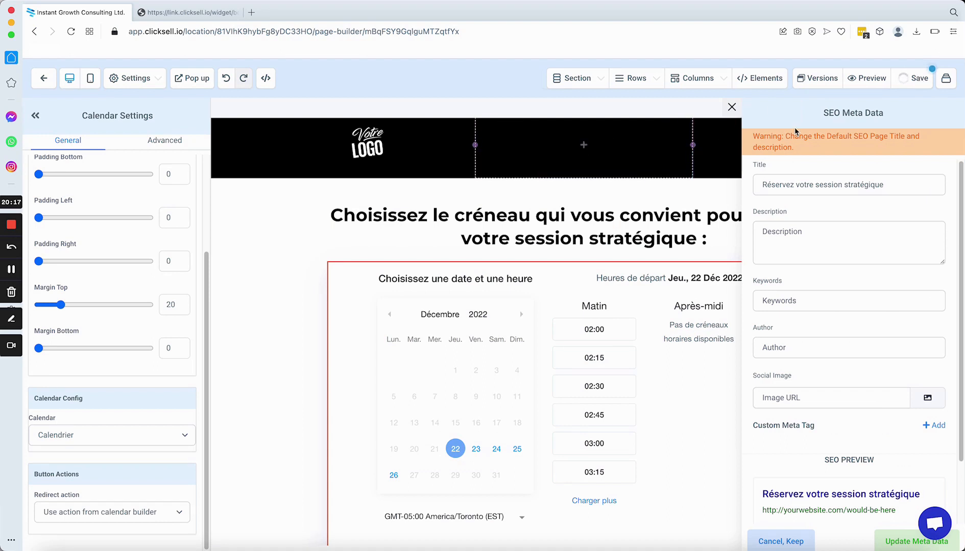
pyautogui.click(731, 108)
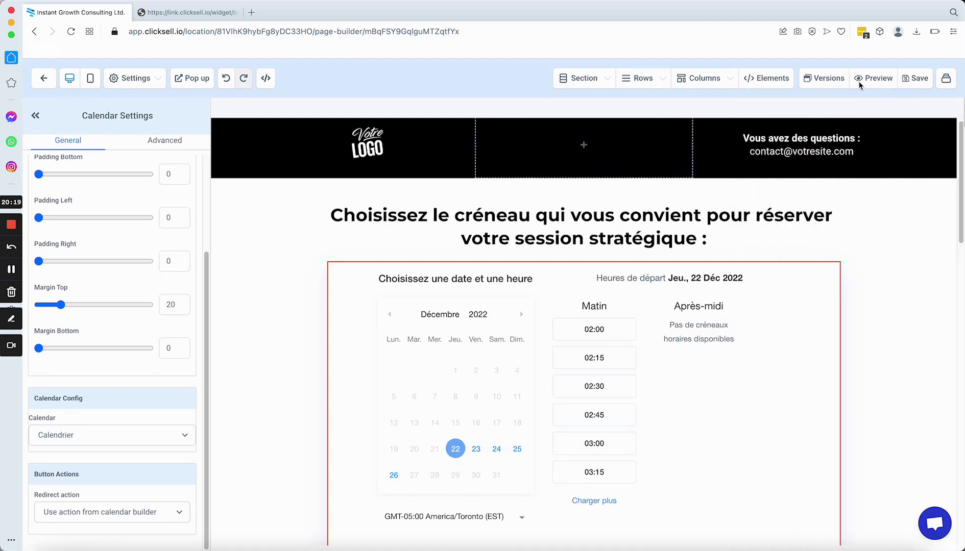
# Step: Preview the booking page and look over its calendar and client results sections
pyautogui.click(866, 78)
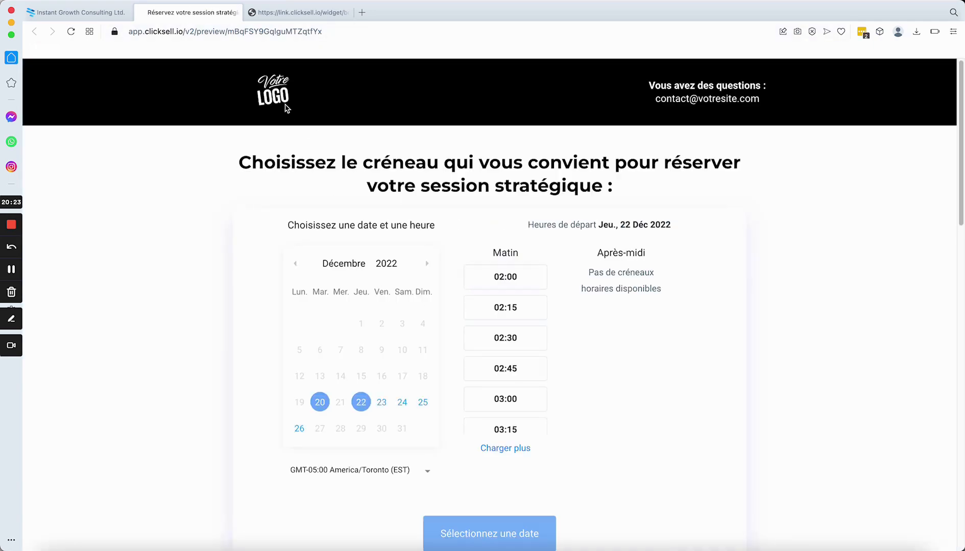
pyautogui.scroll(-7, 496, 350)
pyautogui.scroll(5, 495, 318)
pyautogui.scroll(-10, 465, 280)
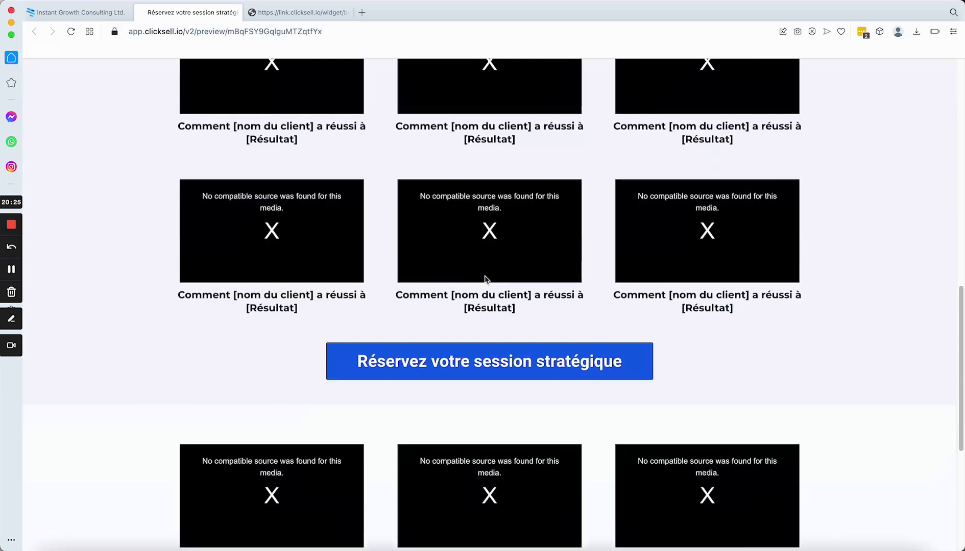
pyautogui.scroll(15, 491, 285)
# Step: Select the 02:00 slot on 24 December 2022 in the previewed calendar and continue to the booking questionnaire
pyautogui.click(382, 403)
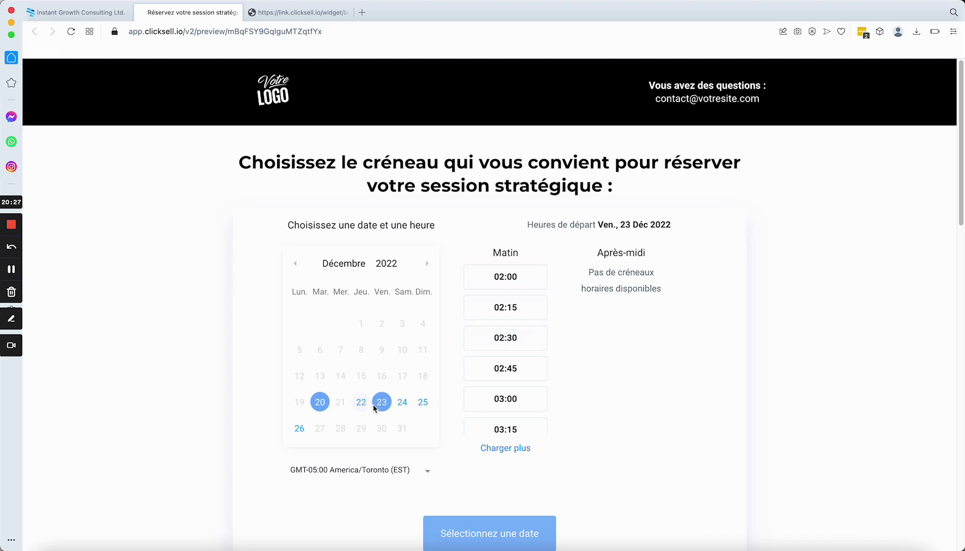
pyautogui.click(403, 404)
pyautogui.scroll(-10, 552, 408)
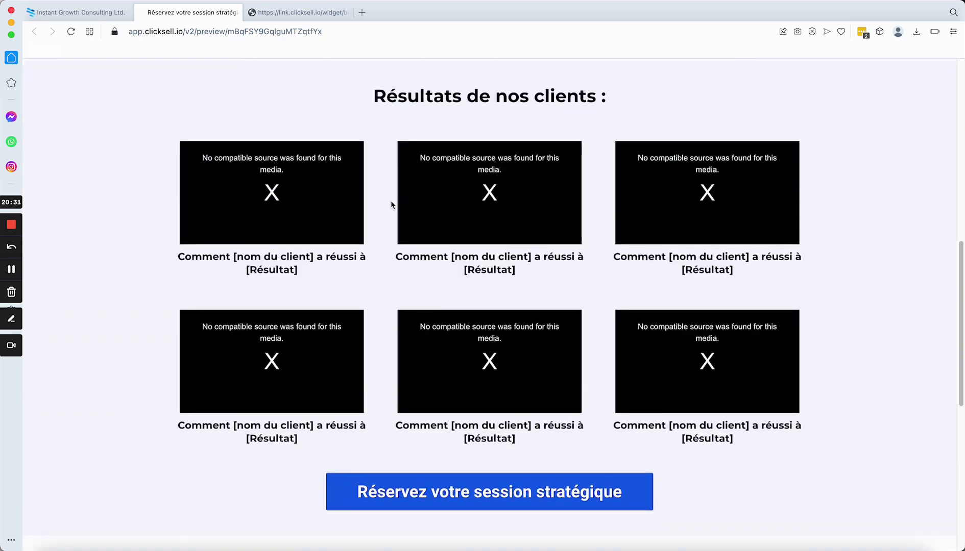
pyautogui.scroll(-5, 494, 339)
pyautogui.scroll(15, 494, 347)
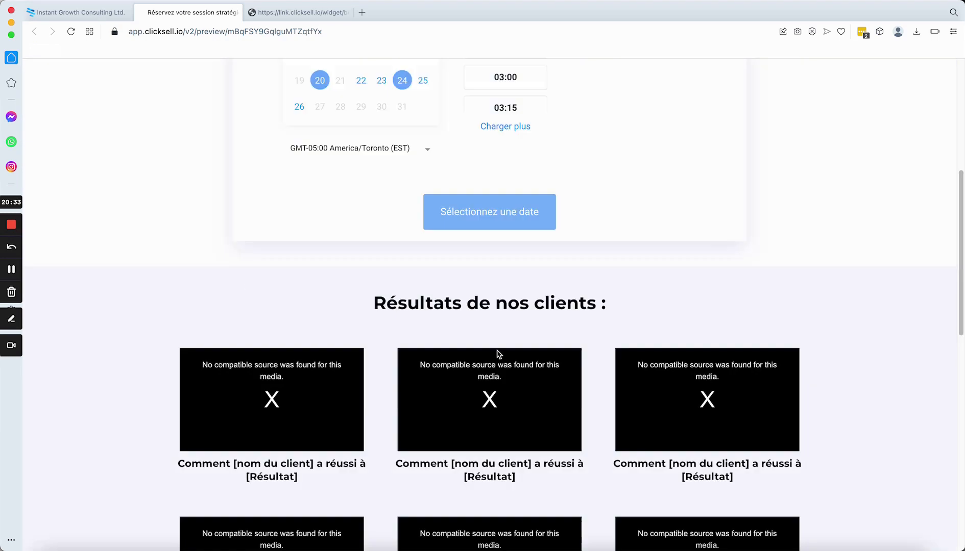
pyautogui.click(507, 275)
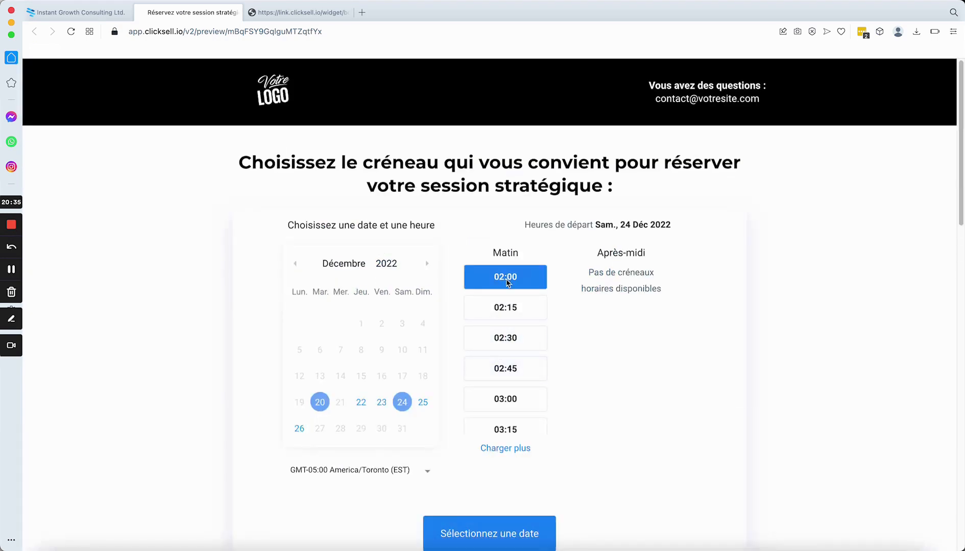
pyautogui.click(511, 538)
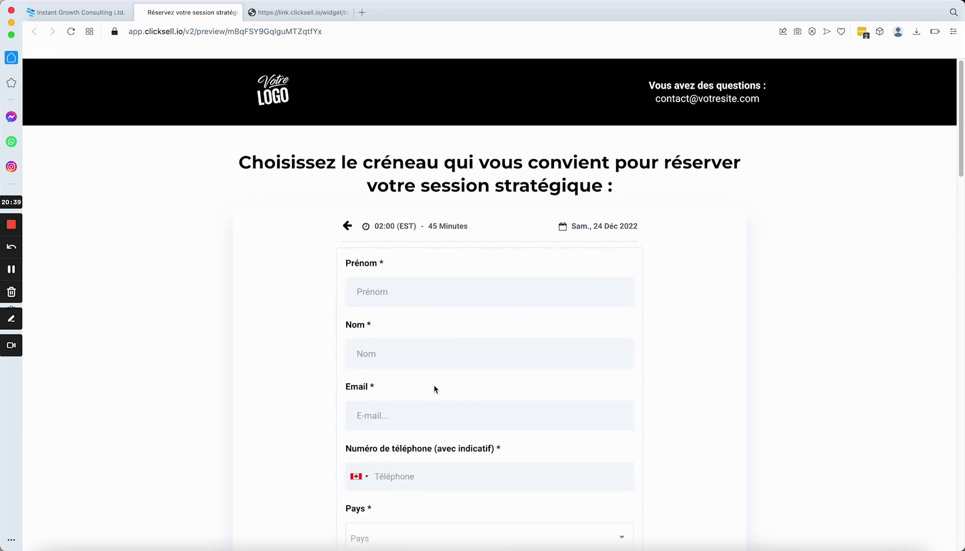
# Step: Review the booking questionnaire in the preview, from the contact fields to the event confirmation
pyautogui.scroll(-10, 454, 341)
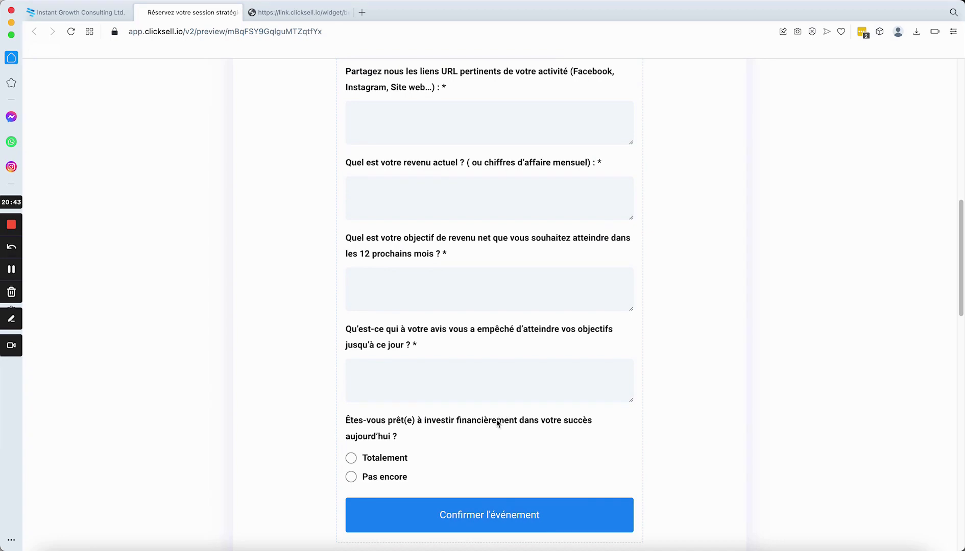
pyautogui.scroll(-8, 505, 431)
pyautogui.scroll(7, 508, 438)
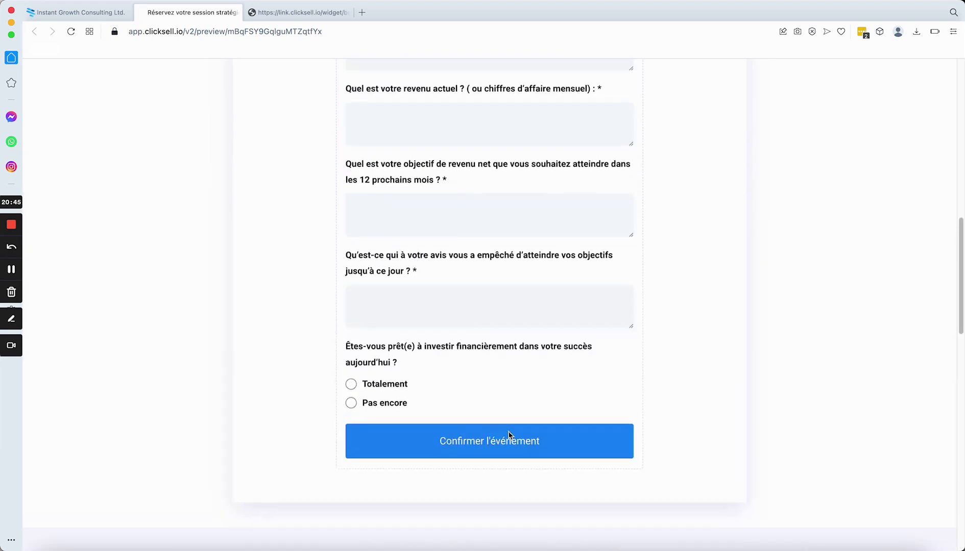
pyautogui.scroll(15, 478, 310)
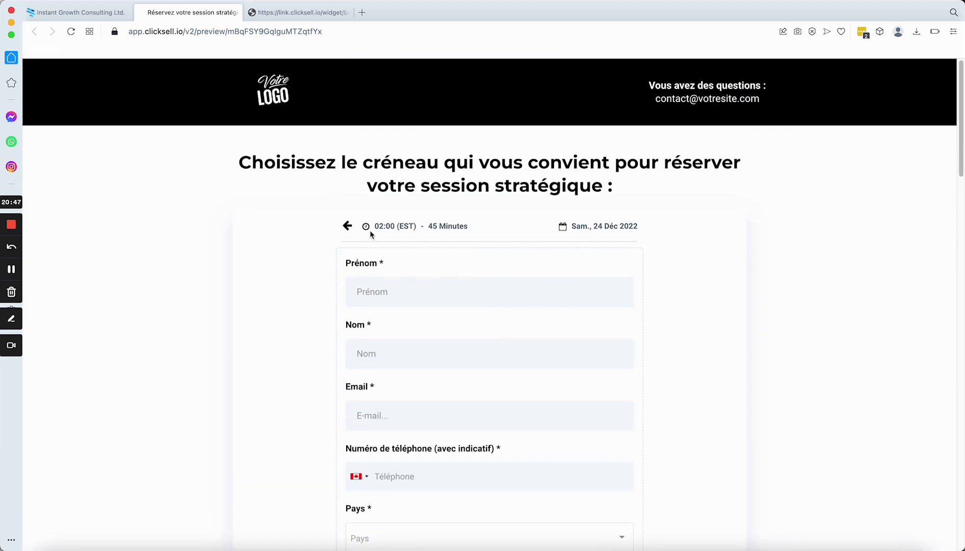
pyautogui.scroll(-7, 428, 413)
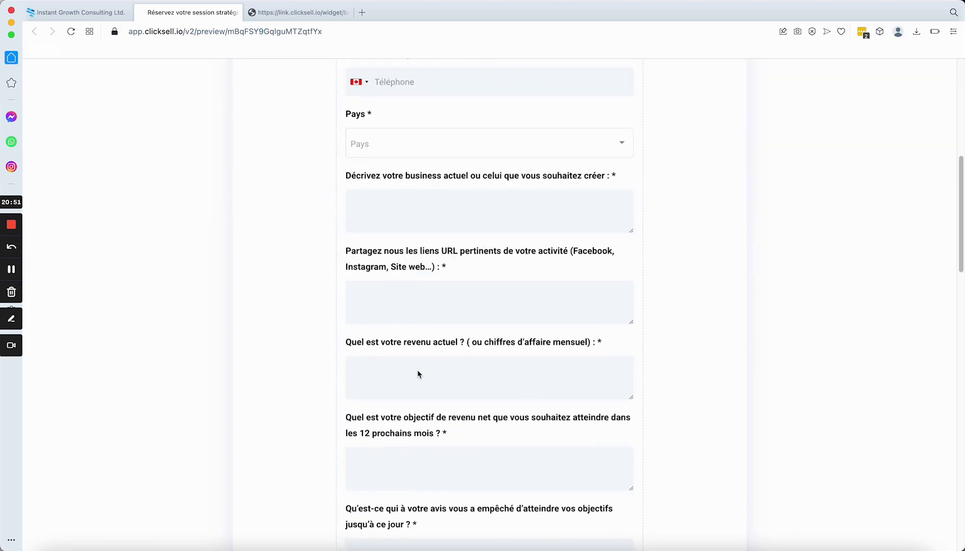
pyautogui.scroll(-5, 570, 416)
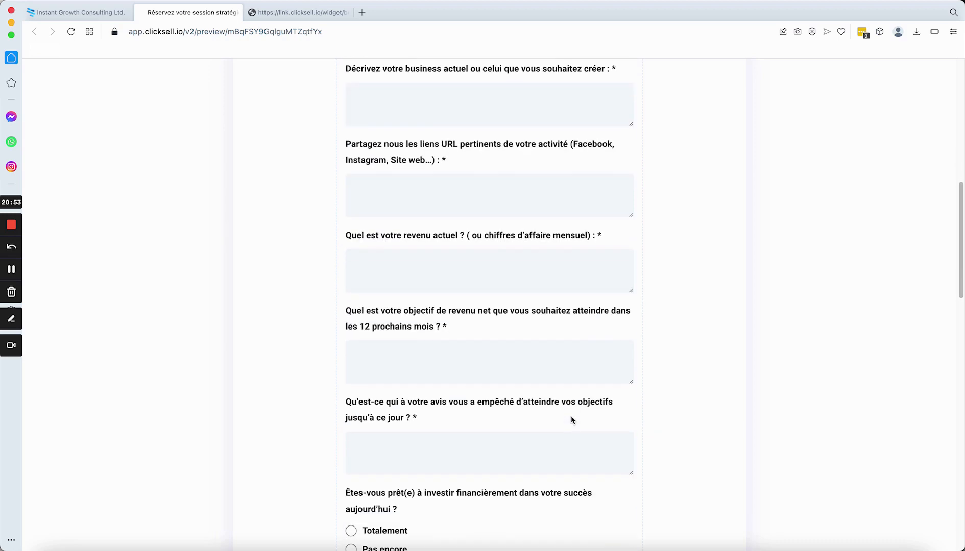
# Step: Follow the last booking link below the client results to the calendar and return from the questionnaire to date selection
pyautogui.scroll(-10, 500, 395)
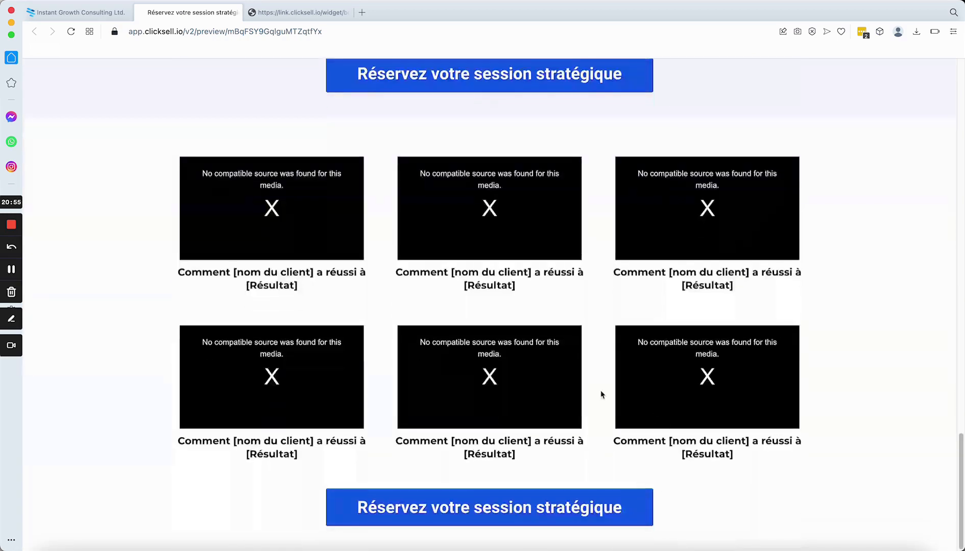
pyautogui.click(471, 510)
pyautogui.click(348, 159)
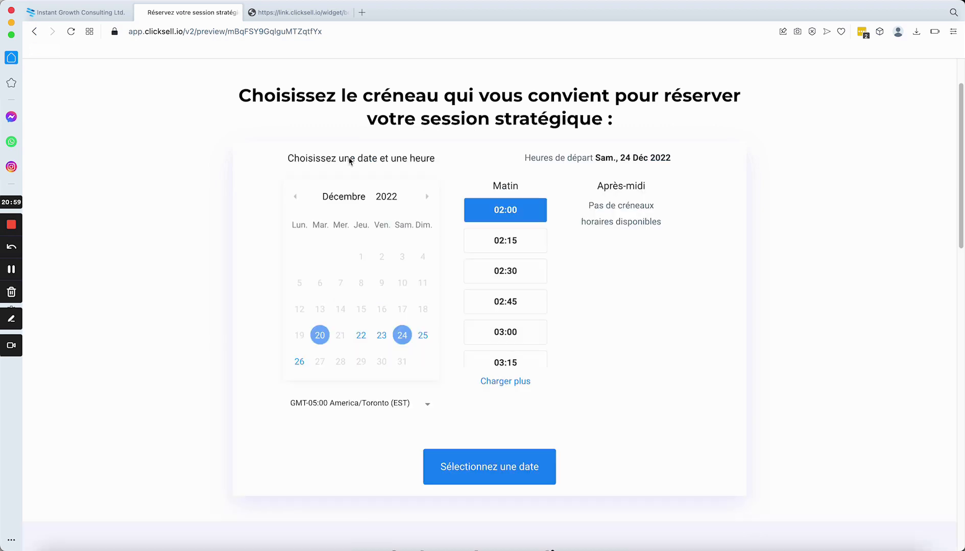
# Step: Return to the page builder and add a one-column row below the last "Réservez votre session stratégique" button
pyautogui.click(79, 12)
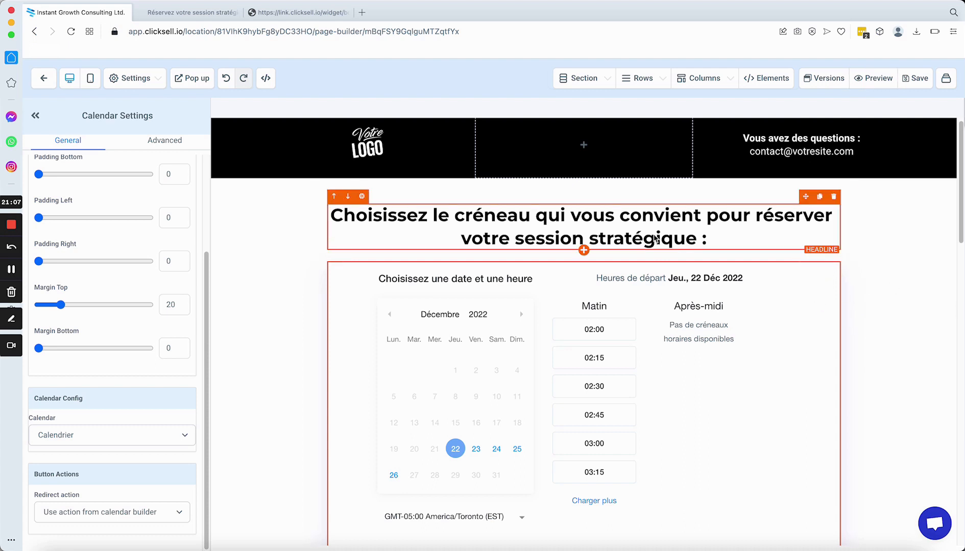
pyautogui.scroll(-15, 765, 424)
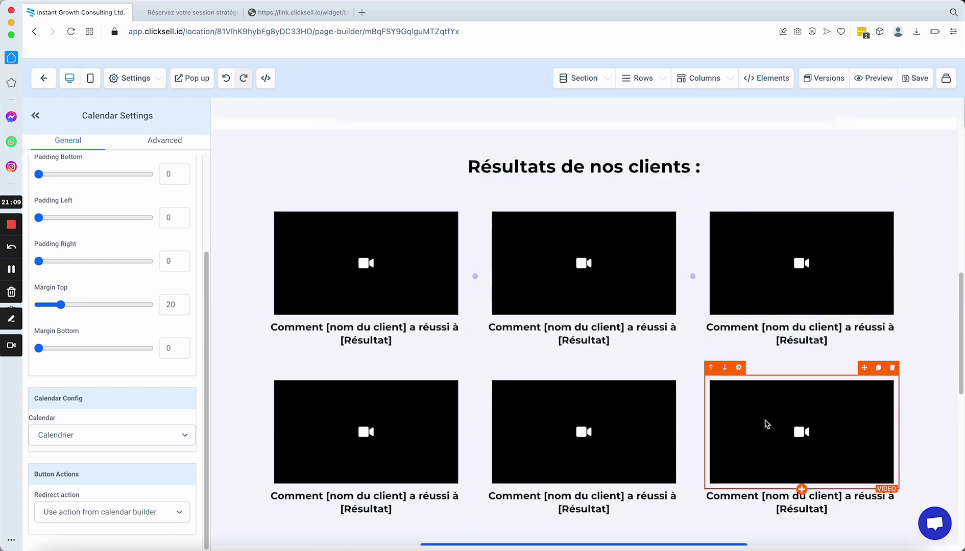
pyautogui.scroll(-4, 769, 456)
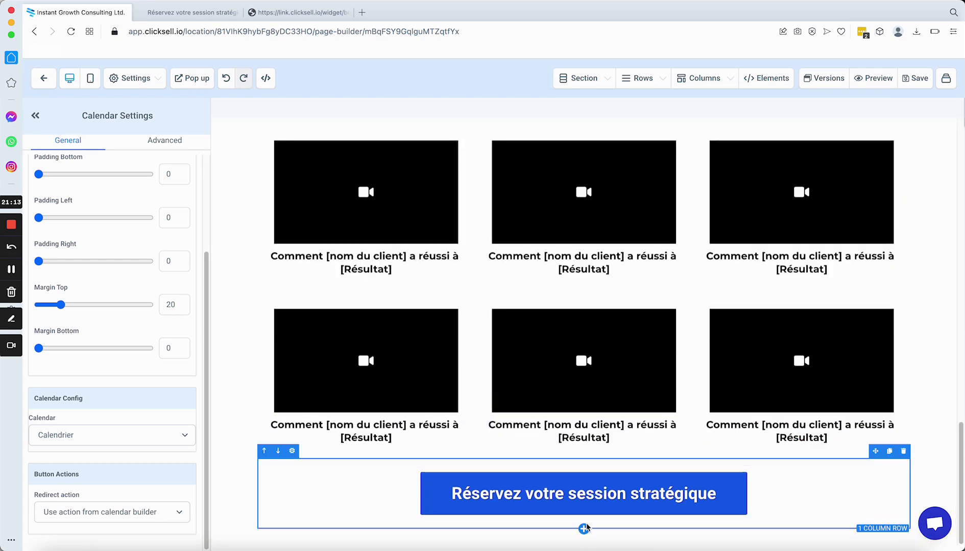
pyautogui.click(583, 529)
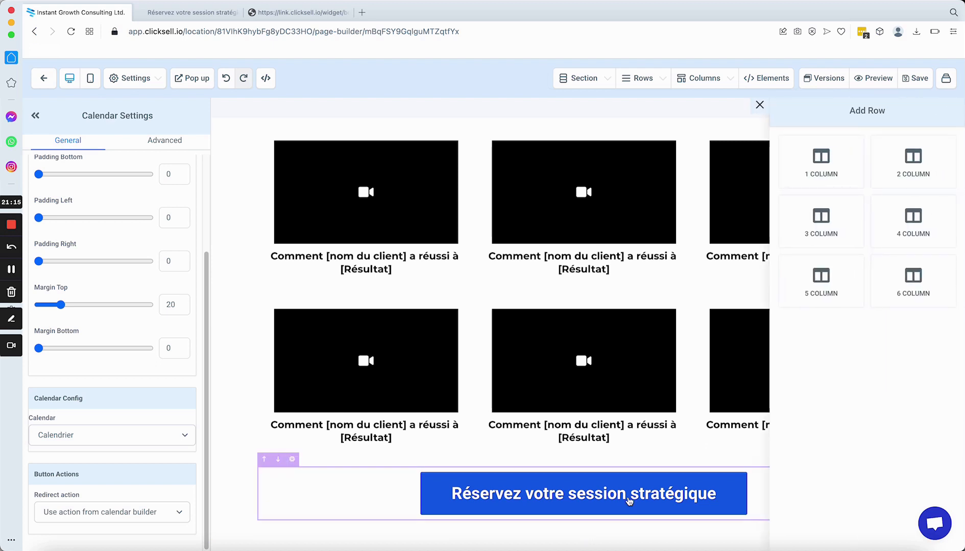
pyautogui.click(821, 153)
pyautogui.scroll(-3, 659, 377)
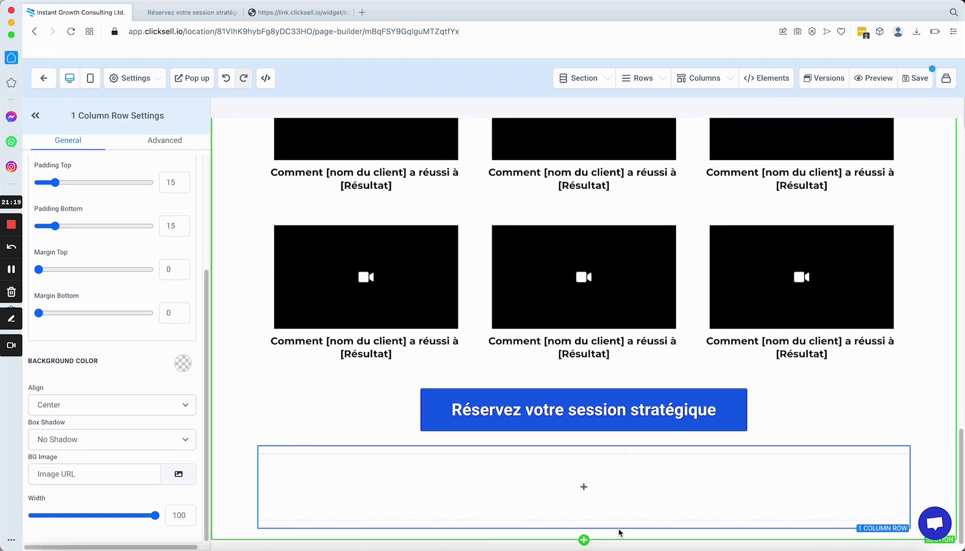
# Step: Add a calendar element to the new one-column row and assign the calendar "Calendrier" to it
pyautogui.click(589, 492)
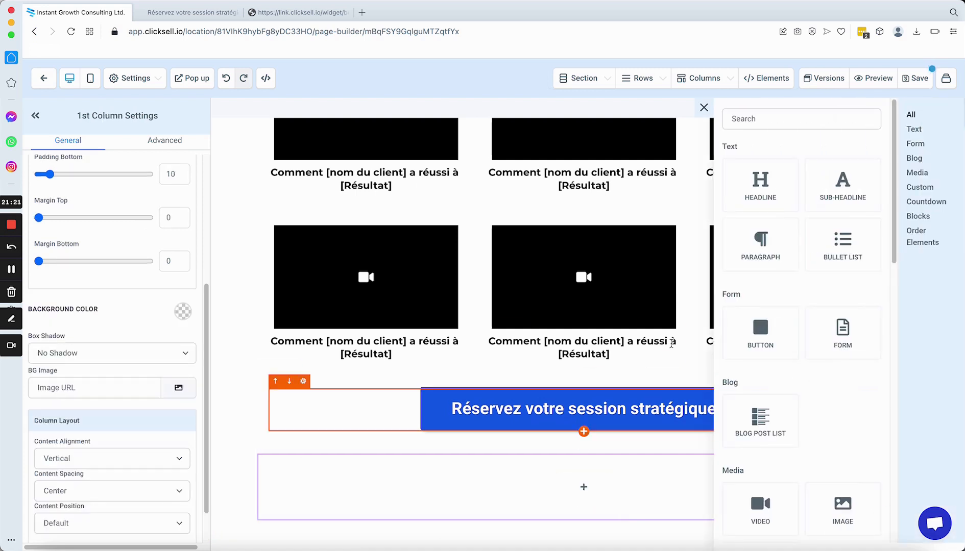
pyautogui.click(771, 118)
pyautogui.write('ca')
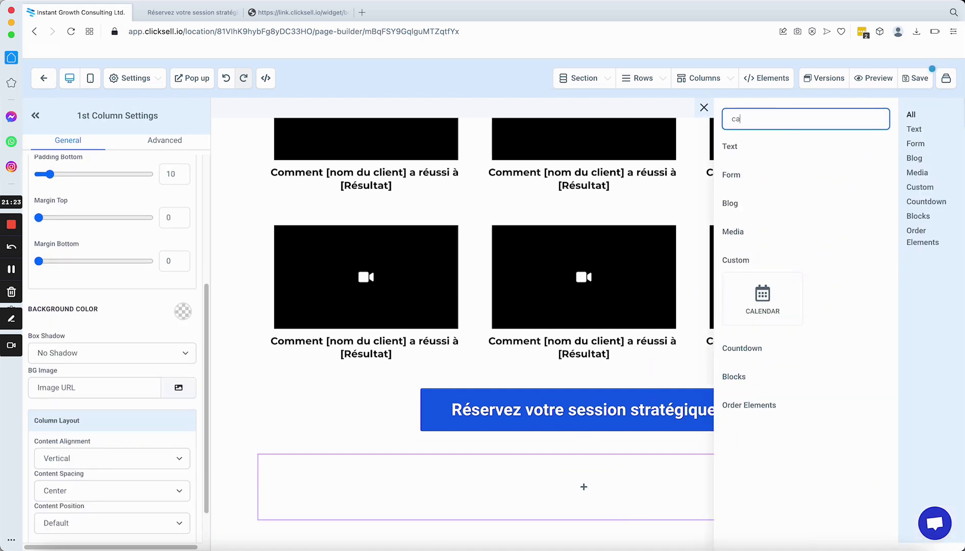
pyautogui.click(763, 297)
pyautogui.click(360, 273)
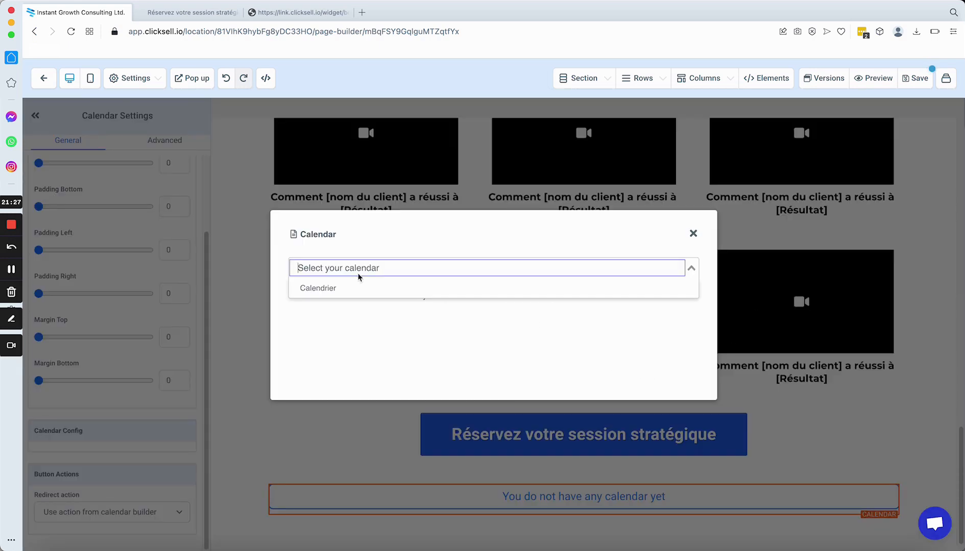
pyautogui.click(322, 288)
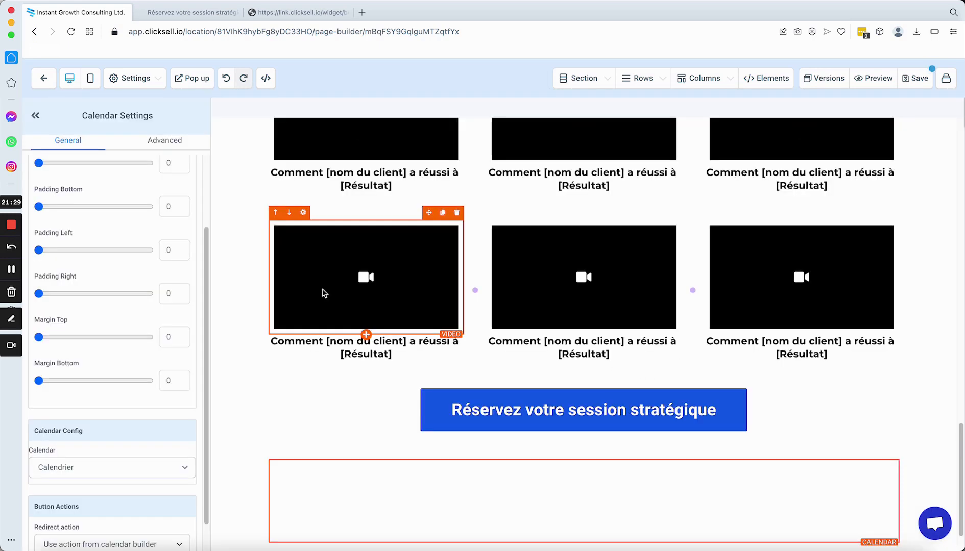
pyautogui.scroll(-2, 620, 507)
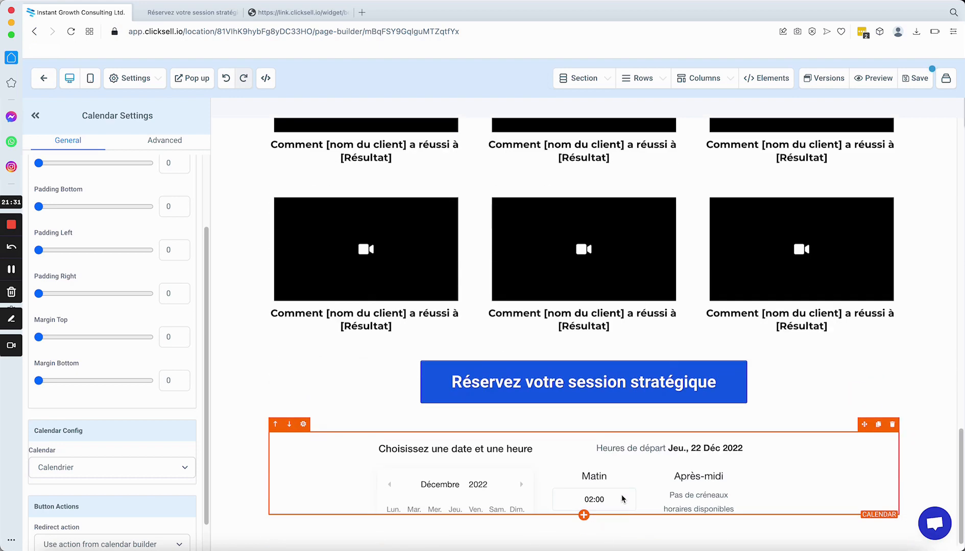
pyautogui.click(675, 492)
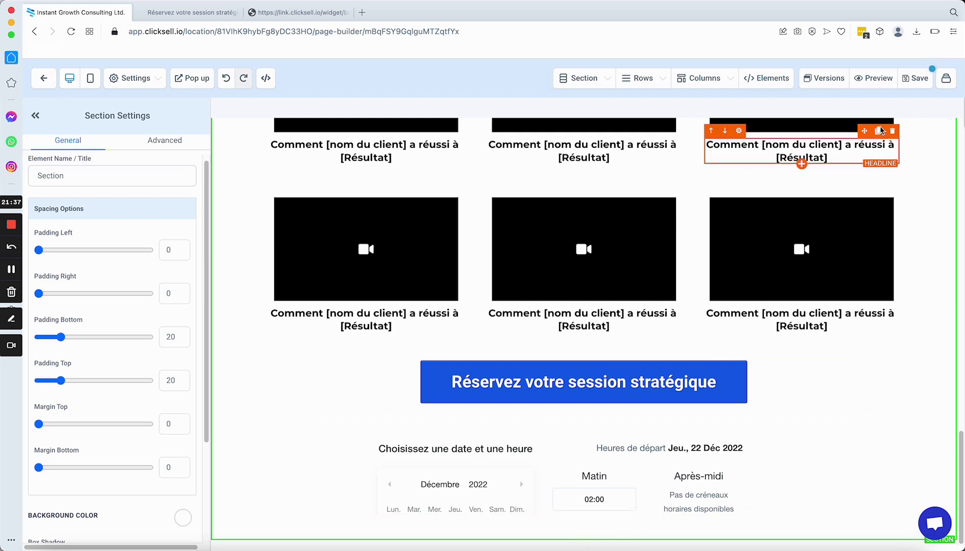
# Step: Save the booking page and preview it down to the second calendar below the last booking button
pyautogui.scroll(1, 868, 127)
pyautogui.click(922, 87)
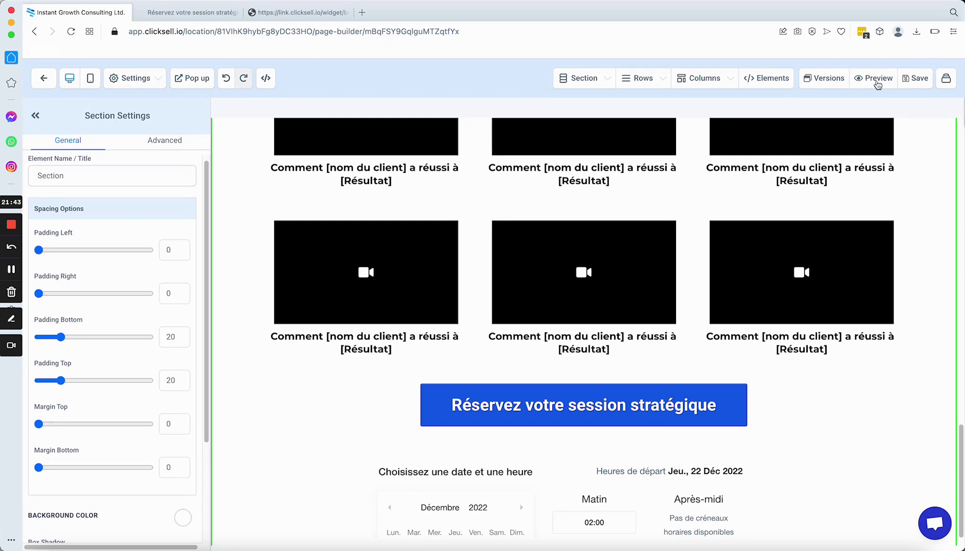
pyautogui.click(877, 83)
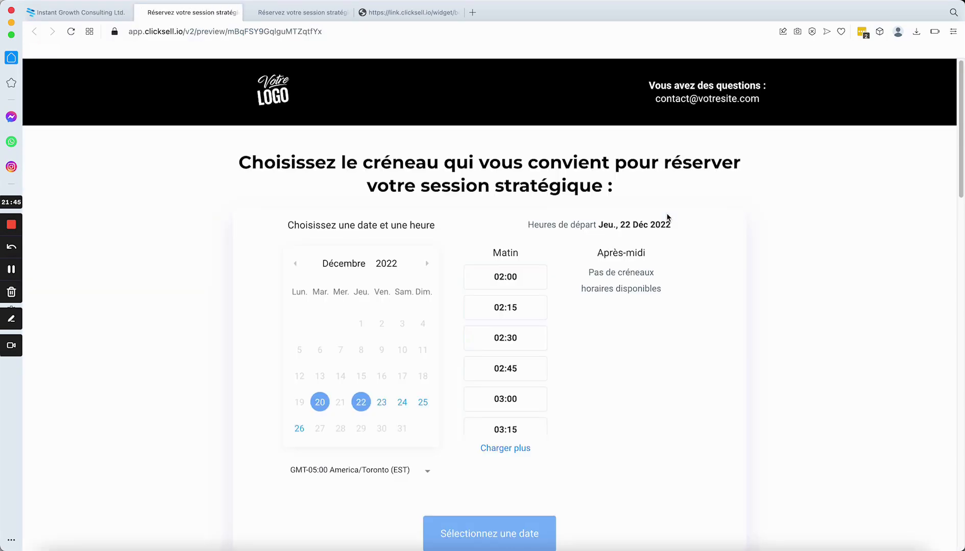
pyautogui.scroll(-20, 673, 276)
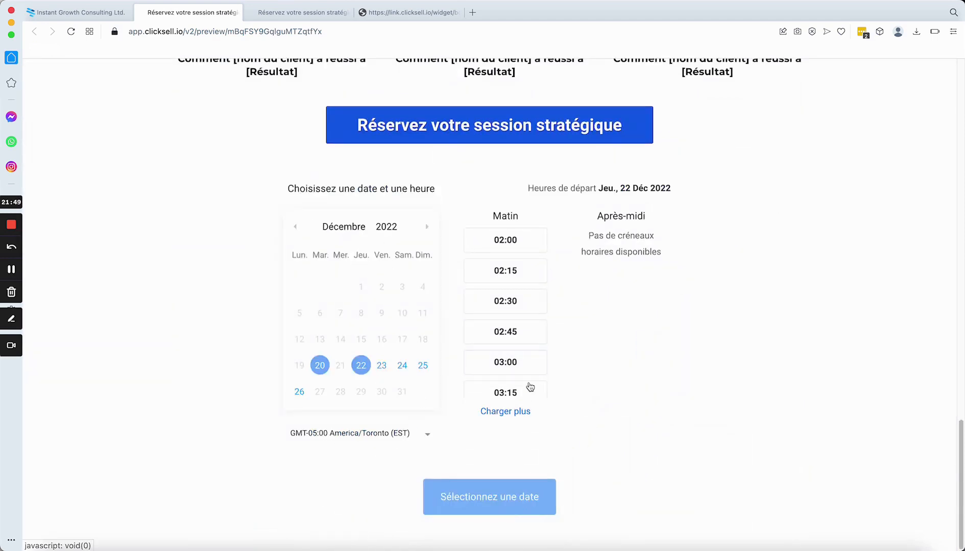
# Step: Select the 02:30 slot on 22 December 2022 in the lower calendar, continue to the questionnaire and review its fields
pyautogui.click(507, 307)
pyautogui.click(495, 497)
pyautogui.scroll(-15, 457, 400)
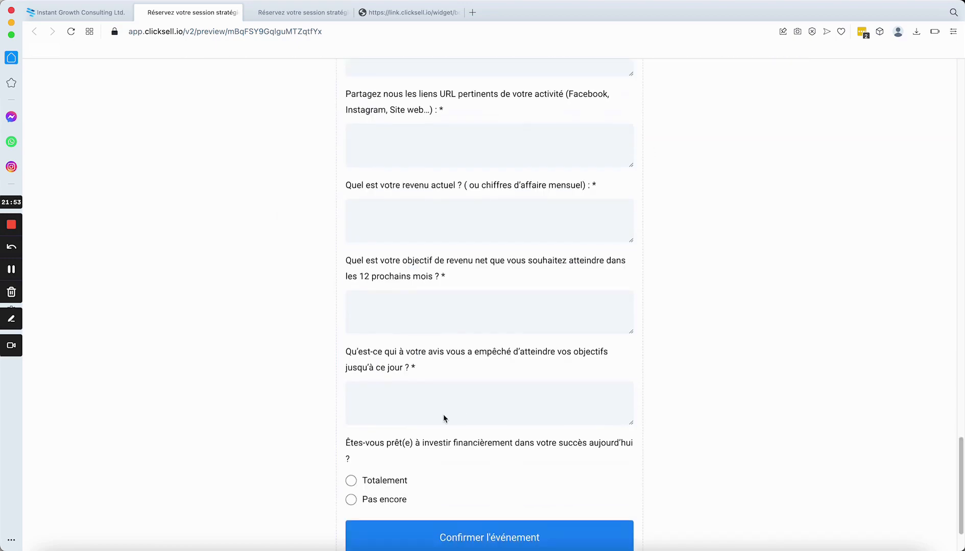
pyautogui.scroll(5, 452, 314)
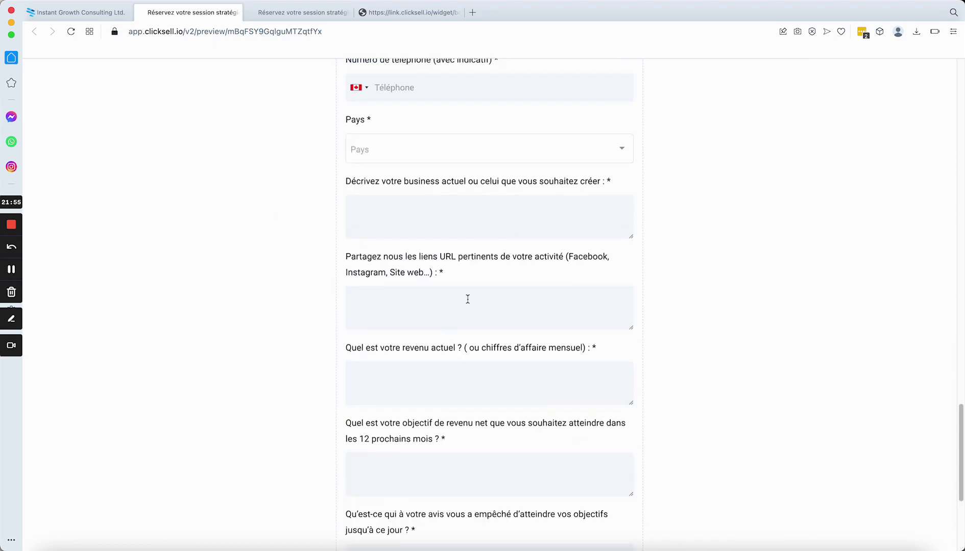
pyautogui.scroll(-4, 515, 403)
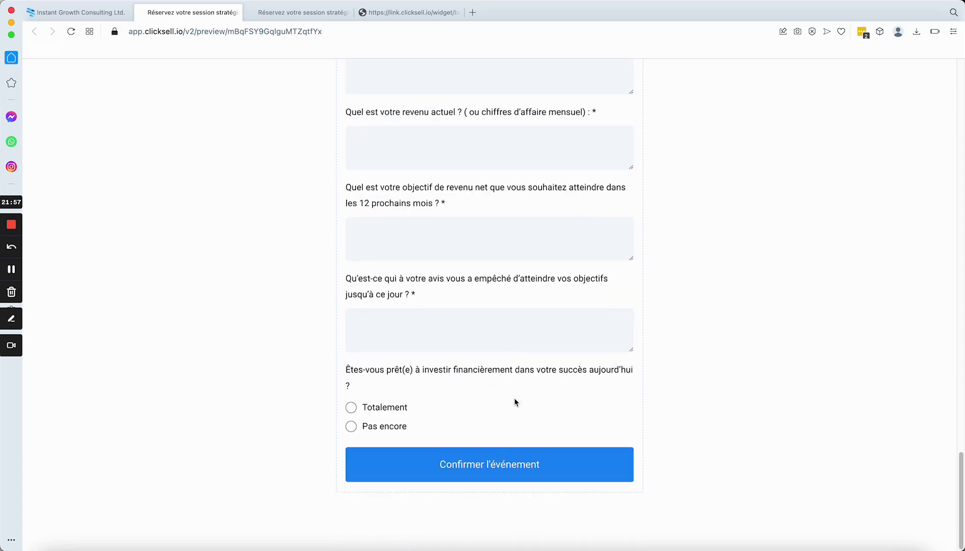
pyautogui.scroll(20, 514, 398)
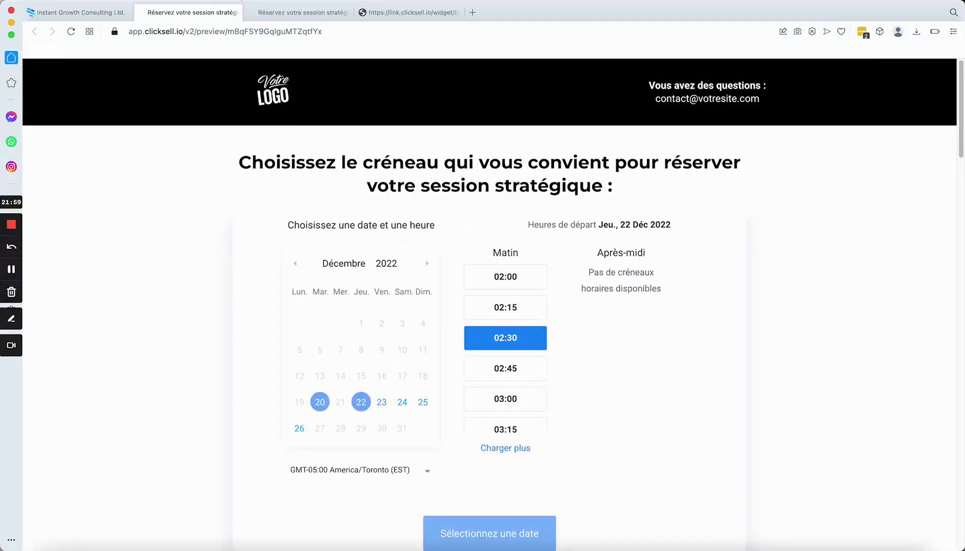
# Step: Back in the page builder, delete the second calendar and its one-column row below the last booking button
pyautogui.click(82, 12)
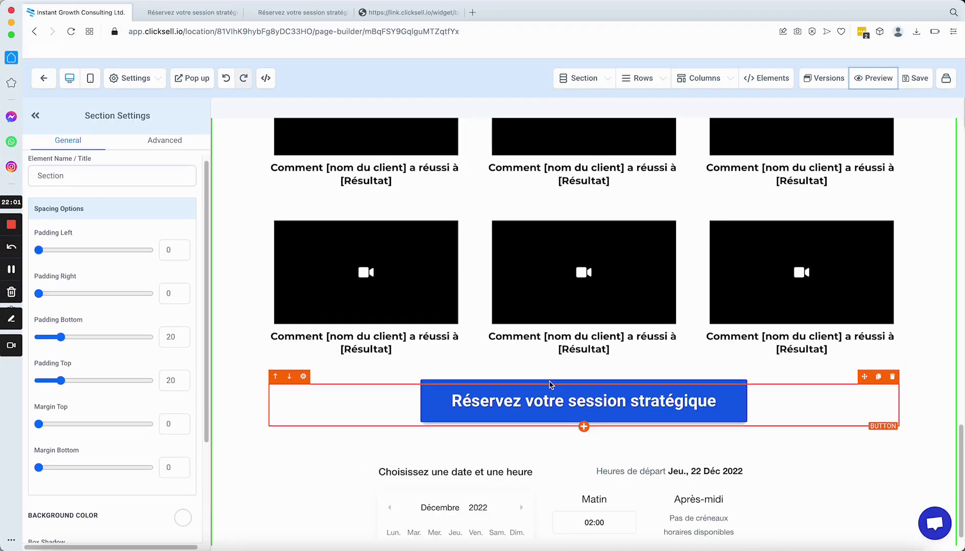
pyautogui.scroll(-1, 736, 398)
pyautogui.click(892, 425)
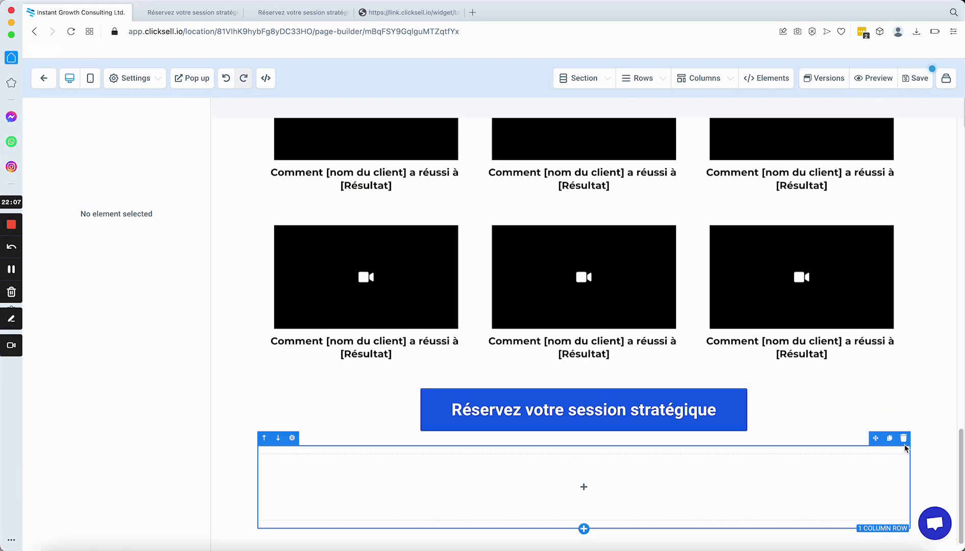
pyautogui.click(903, 438)
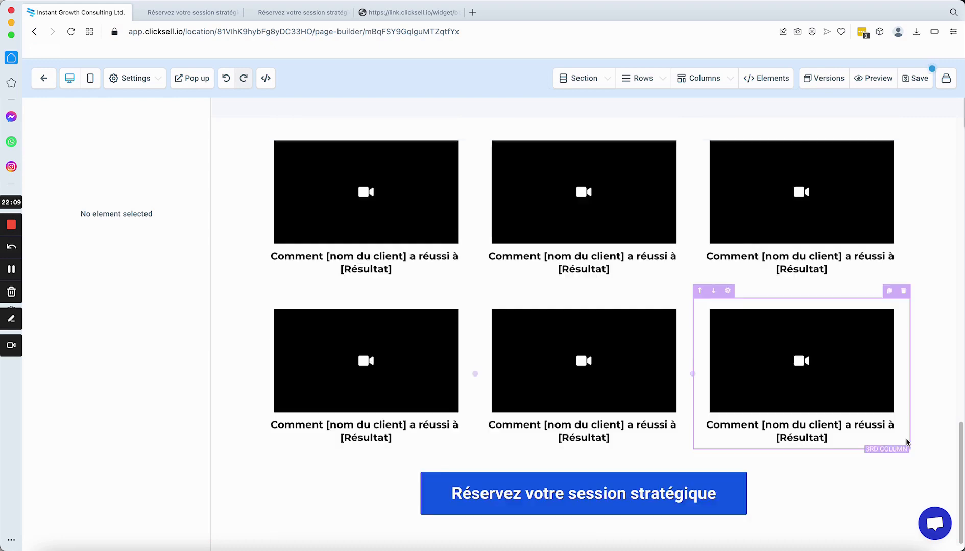
# Step: Check the booking page's layout between the main calendar and the last booking button
pyautogui.scroll(20, 644, 390)
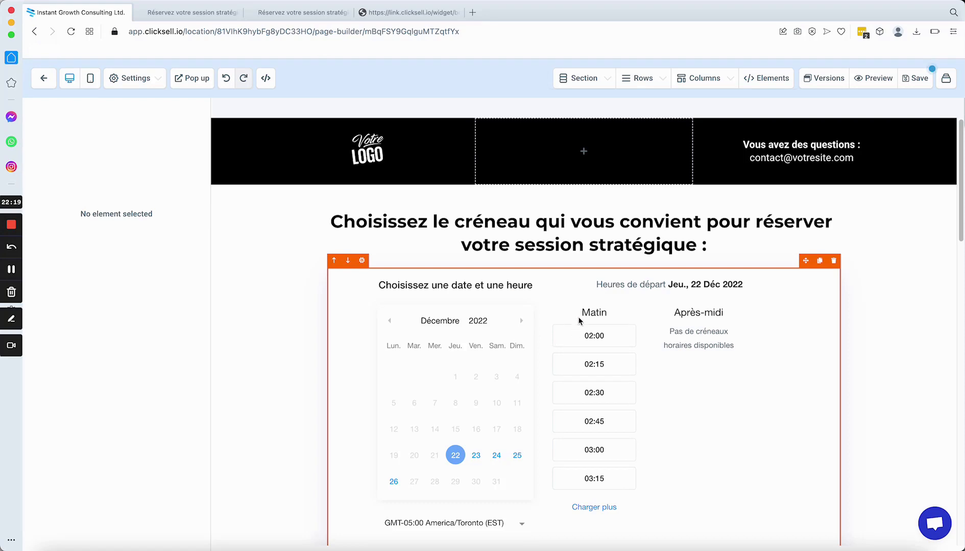
pyautogui.scroll(-15, 653, 325)
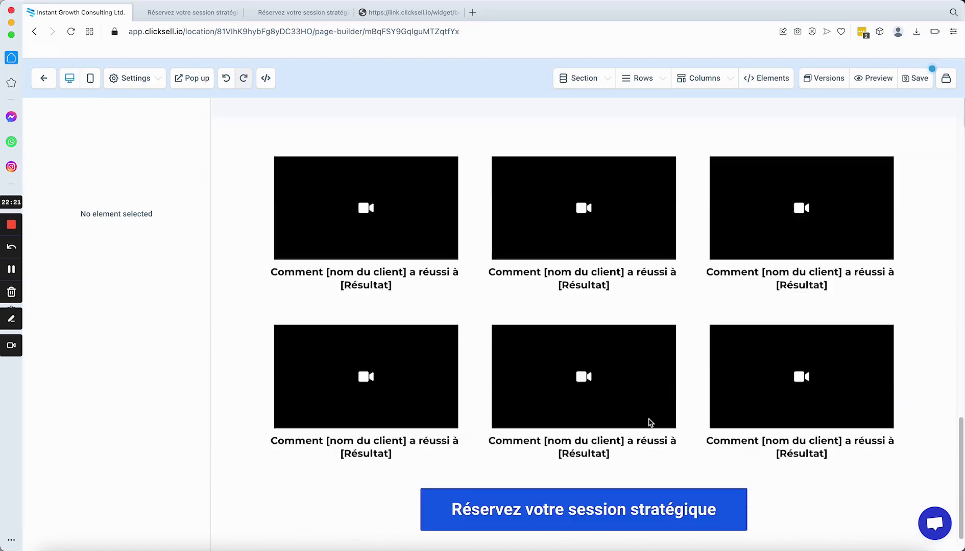
pyautogui.scroll(15, 649, 421)
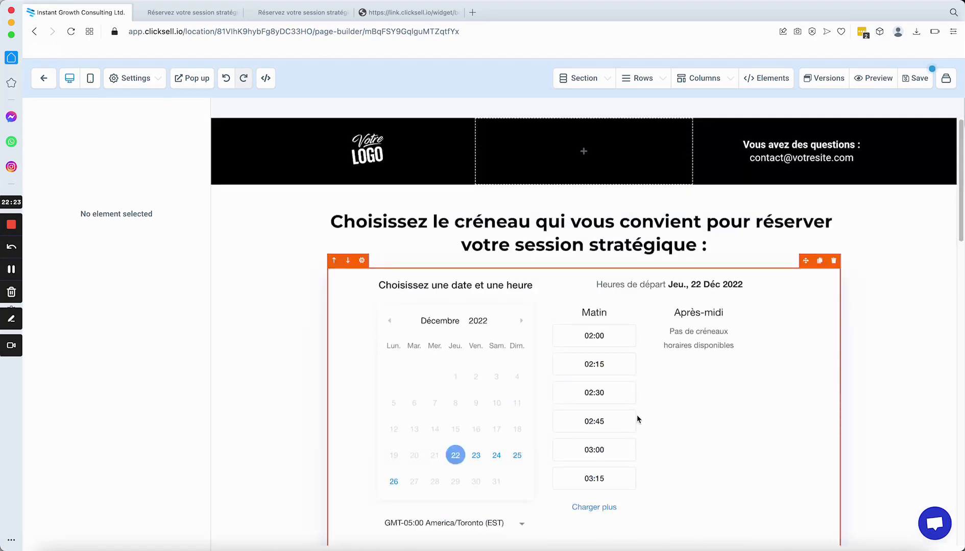